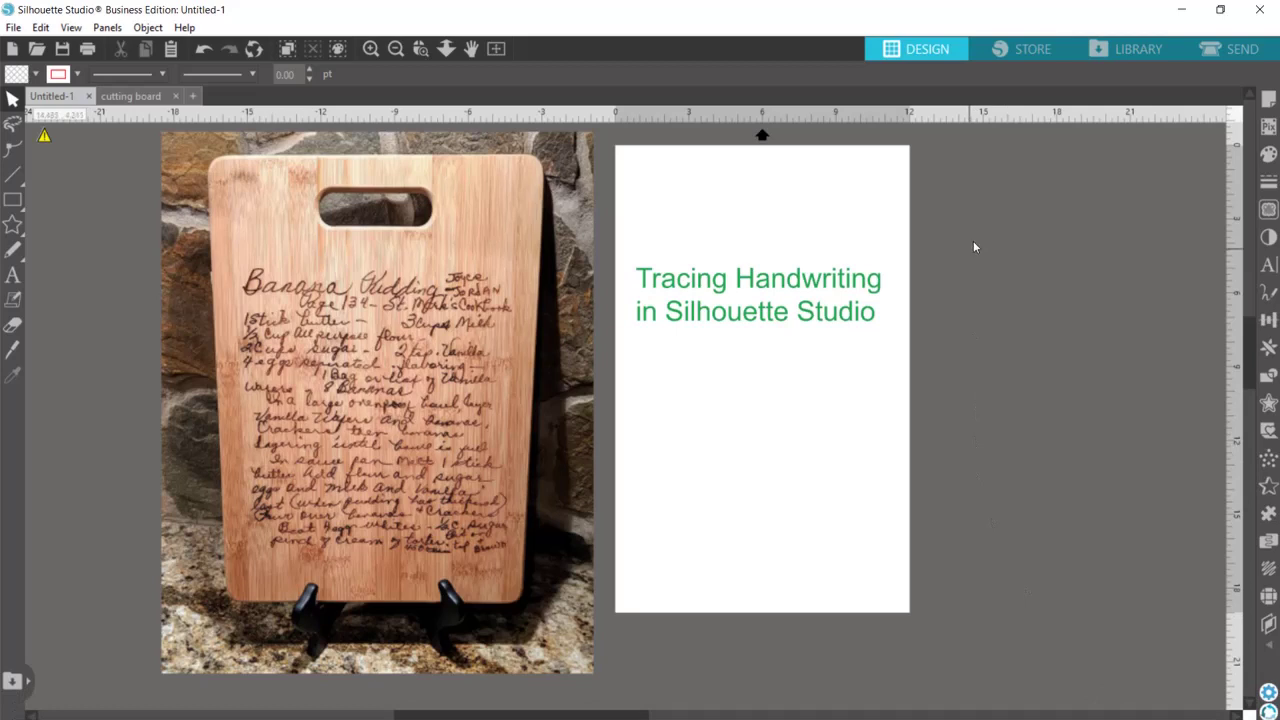
Delete the cutting board photo and its title text from the page.
left_click_drag(998, 220, 190, 488)
key("Delete")
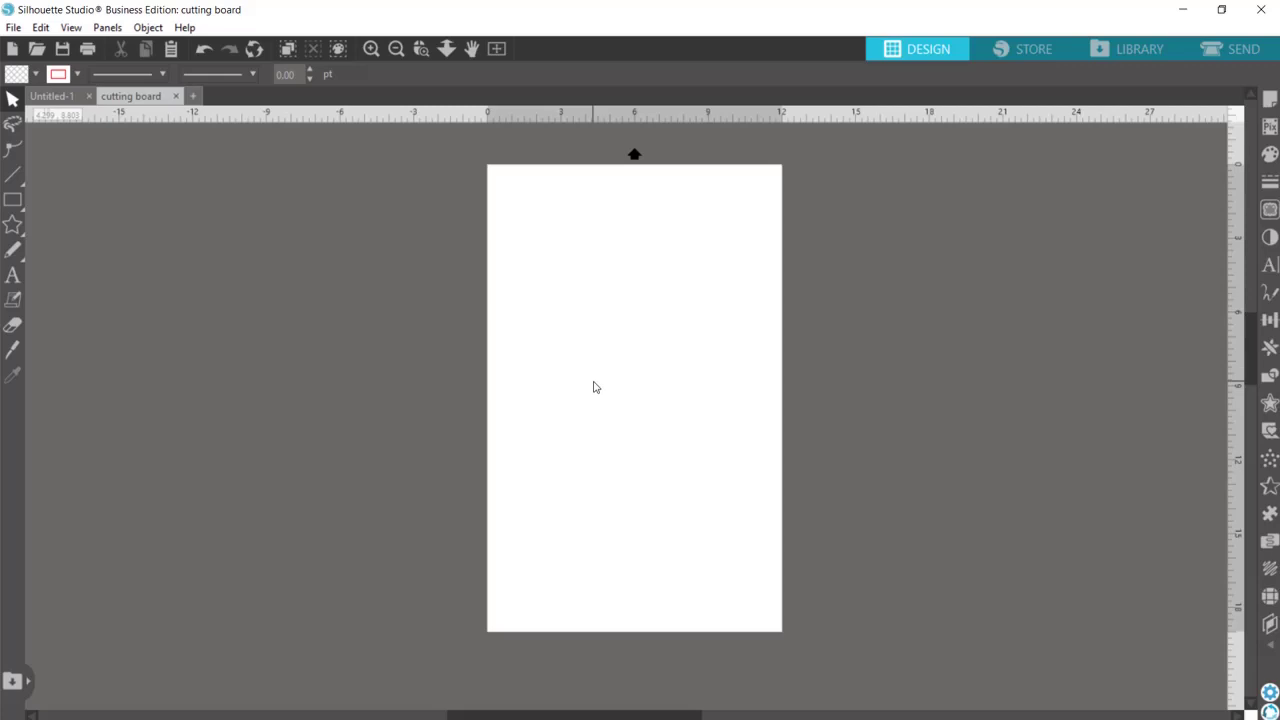
Open the recipe card 1 and recipe card 2 scans together.
left_click(14, 28)
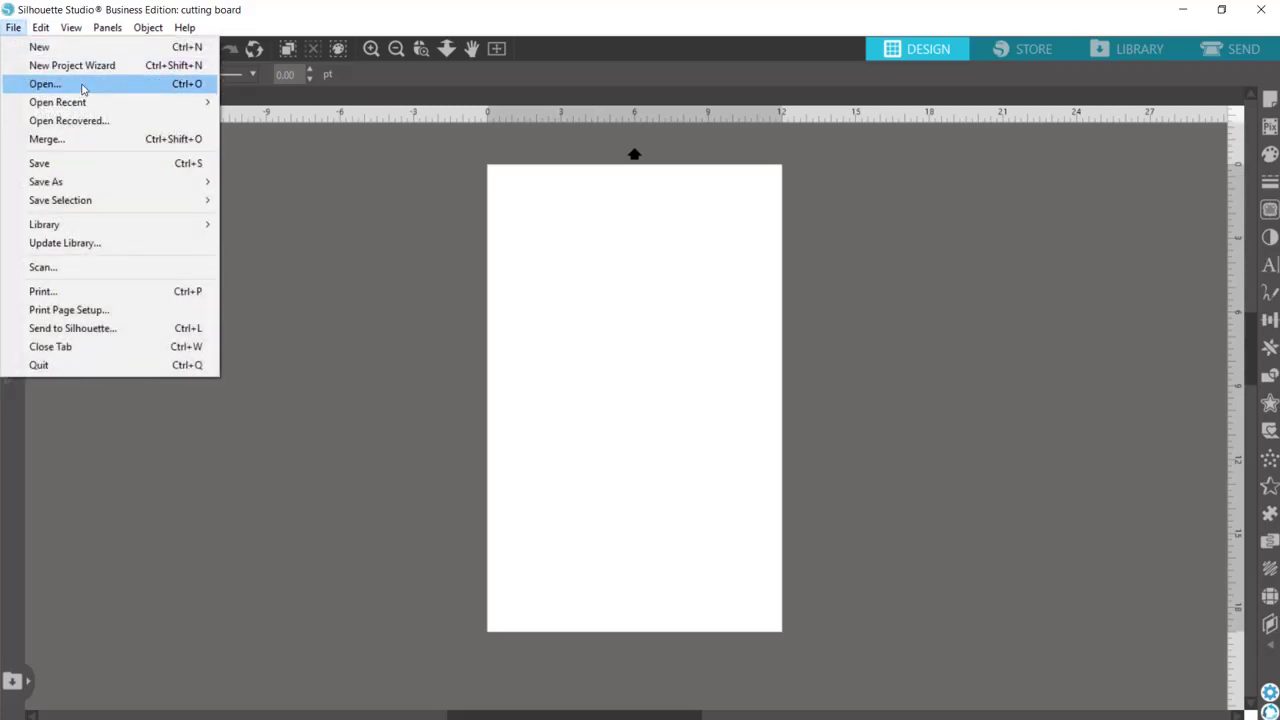
left_click(83, 89)
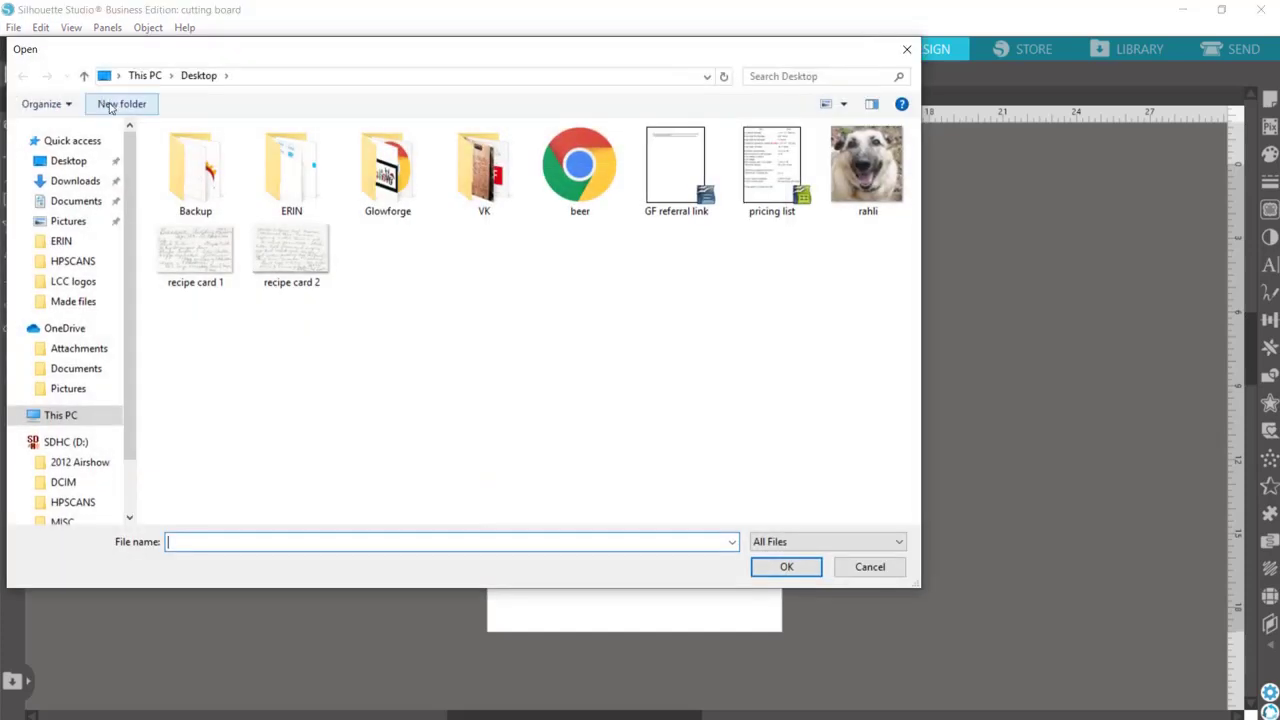
left_click_drag(362, 246, 196, 289)
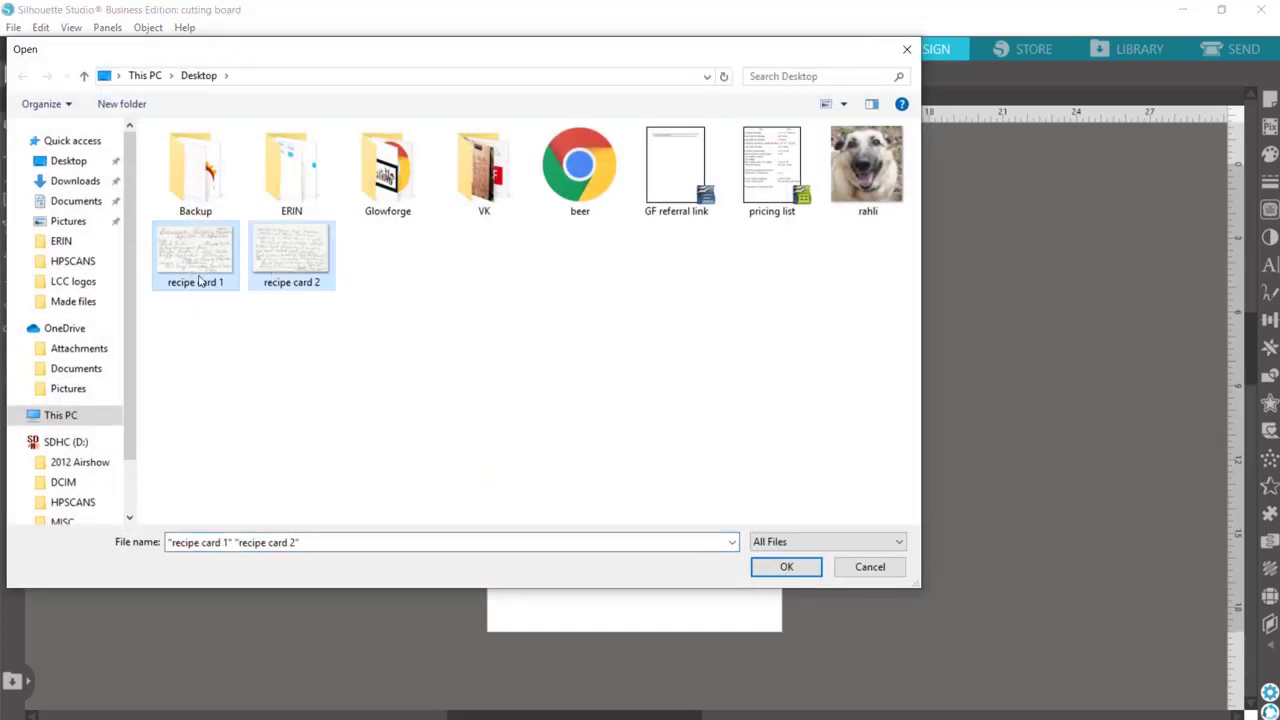
left_click(786, 567)
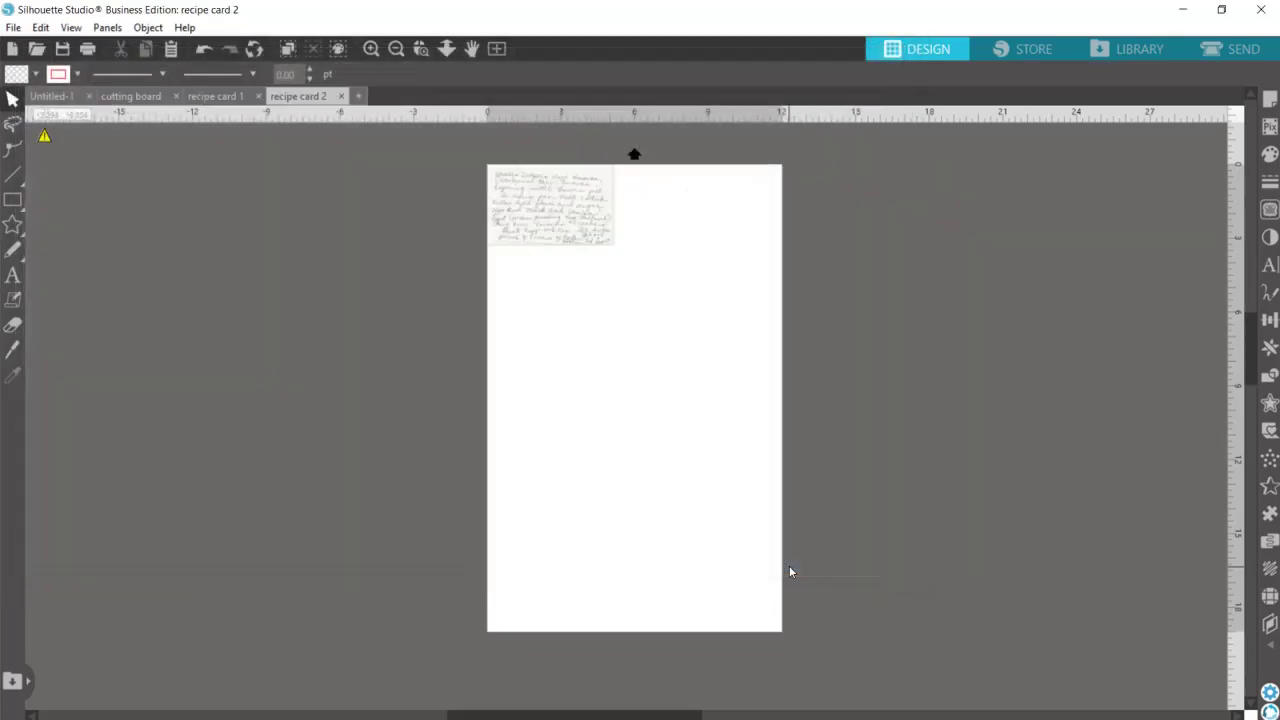
Move the recipe card 2 image into the recipe card 1 document by cut and paste.
left_click(229, 97)
left_click(305, 97)
left_click(537, 231)
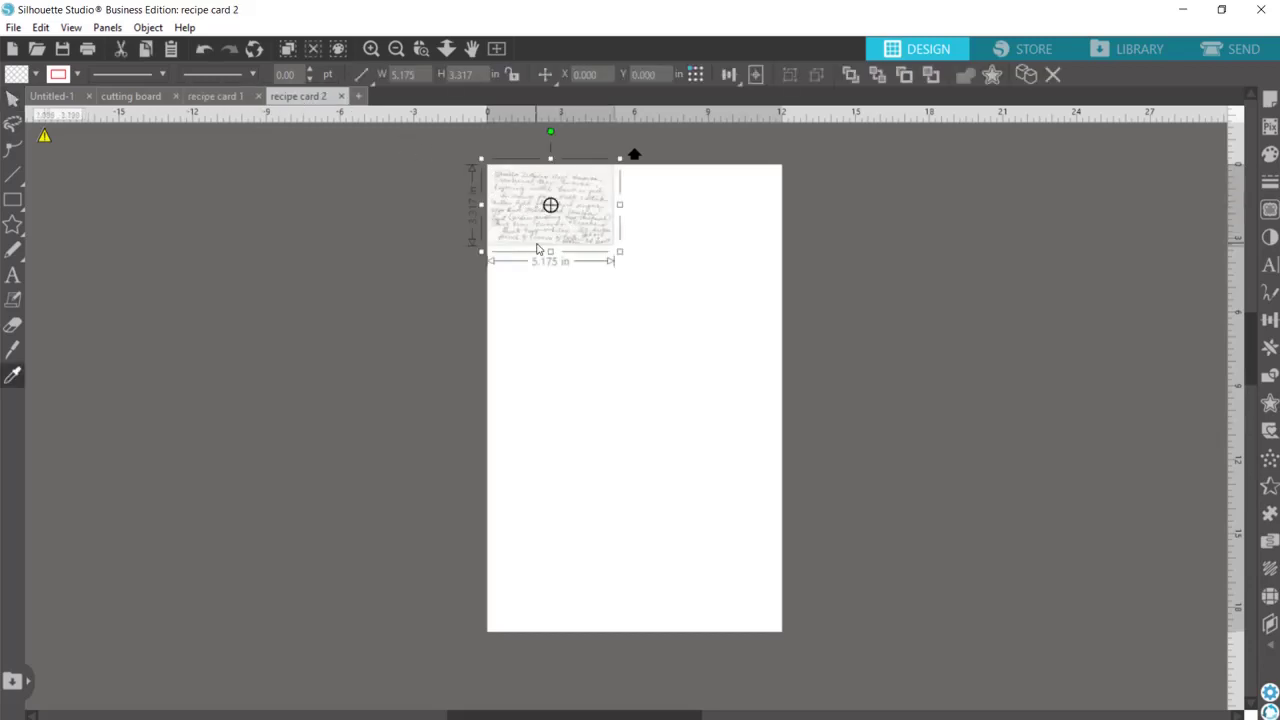
key("ctrl+x")
left_click(229, 97)
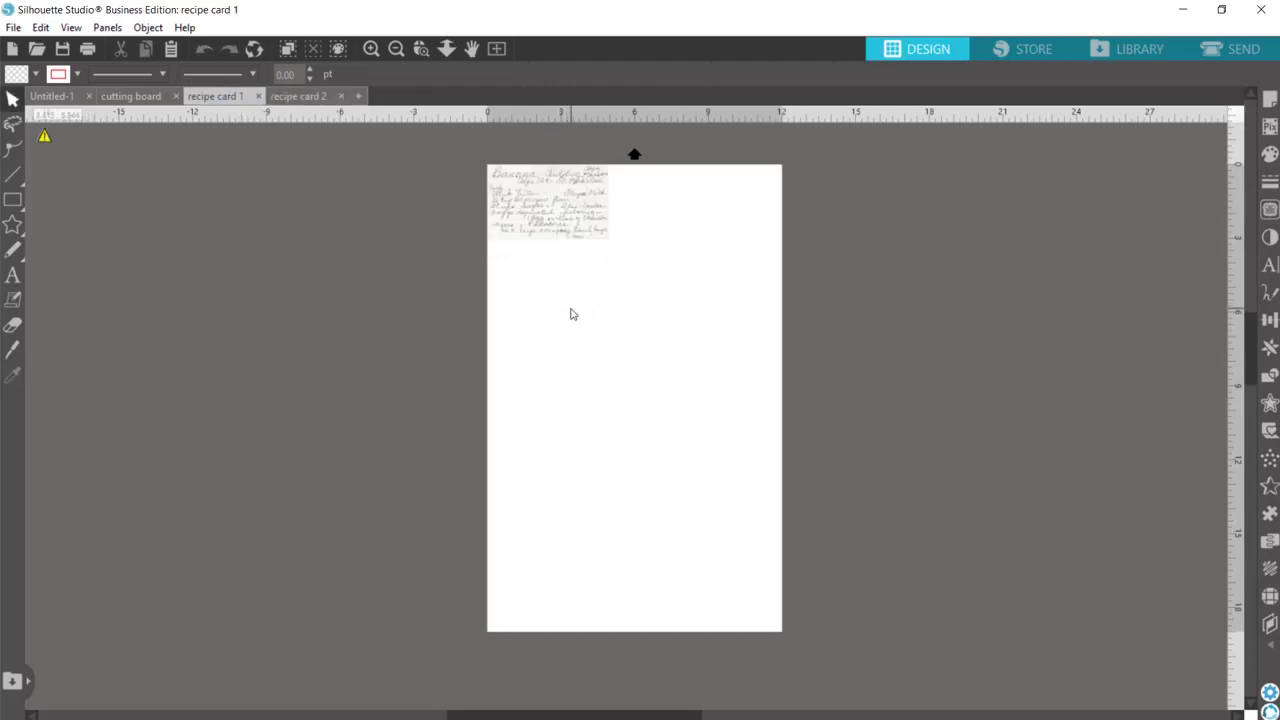
key("ctrl+v")
Stack the Banana Pudding card above the second card and zoom in.
left_click_drag(586, 218, 594, 336)
left_click(371, 48)
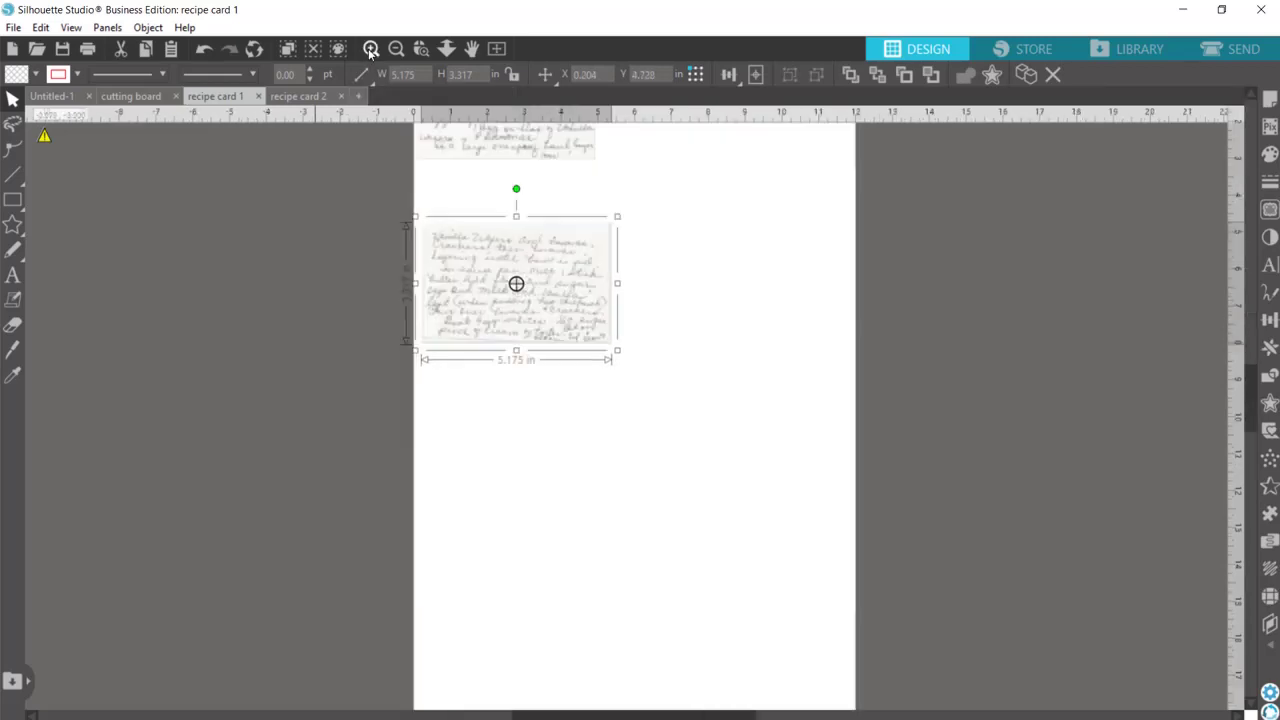
left_click(371, 48)
scroll(491, 438, "up", 6)
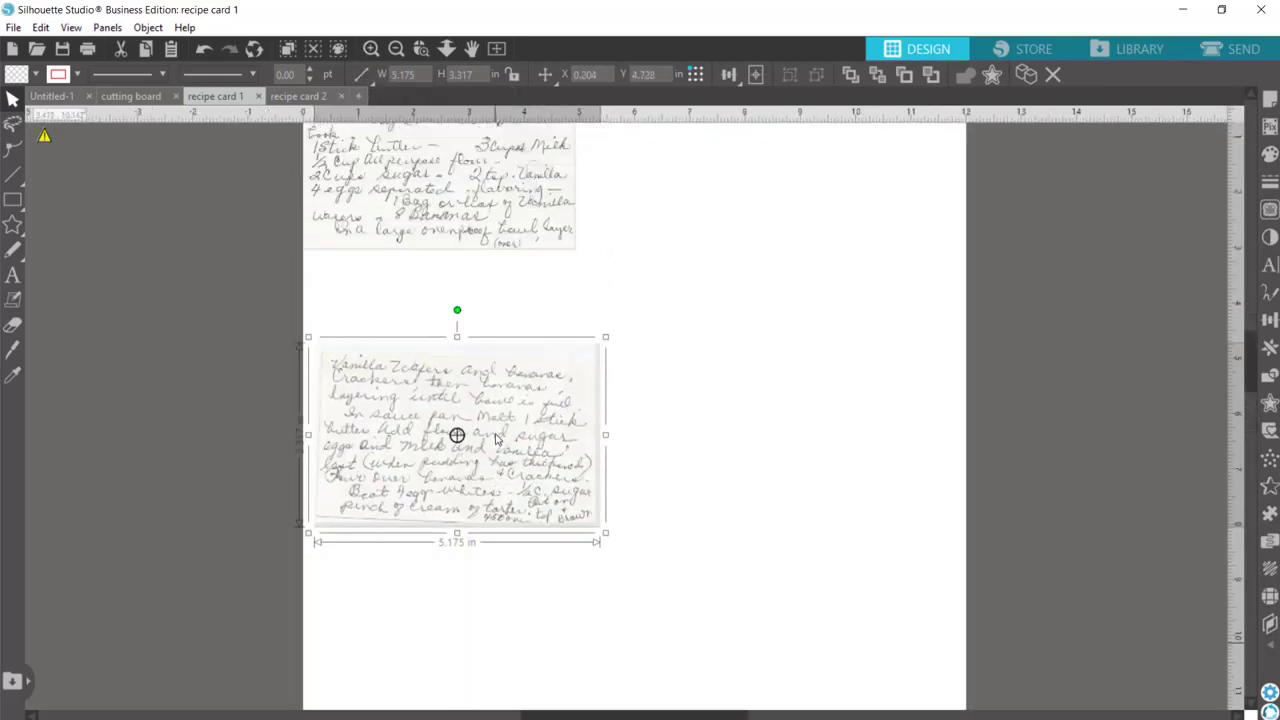
left_click_drag(506, 342, 535, 402)
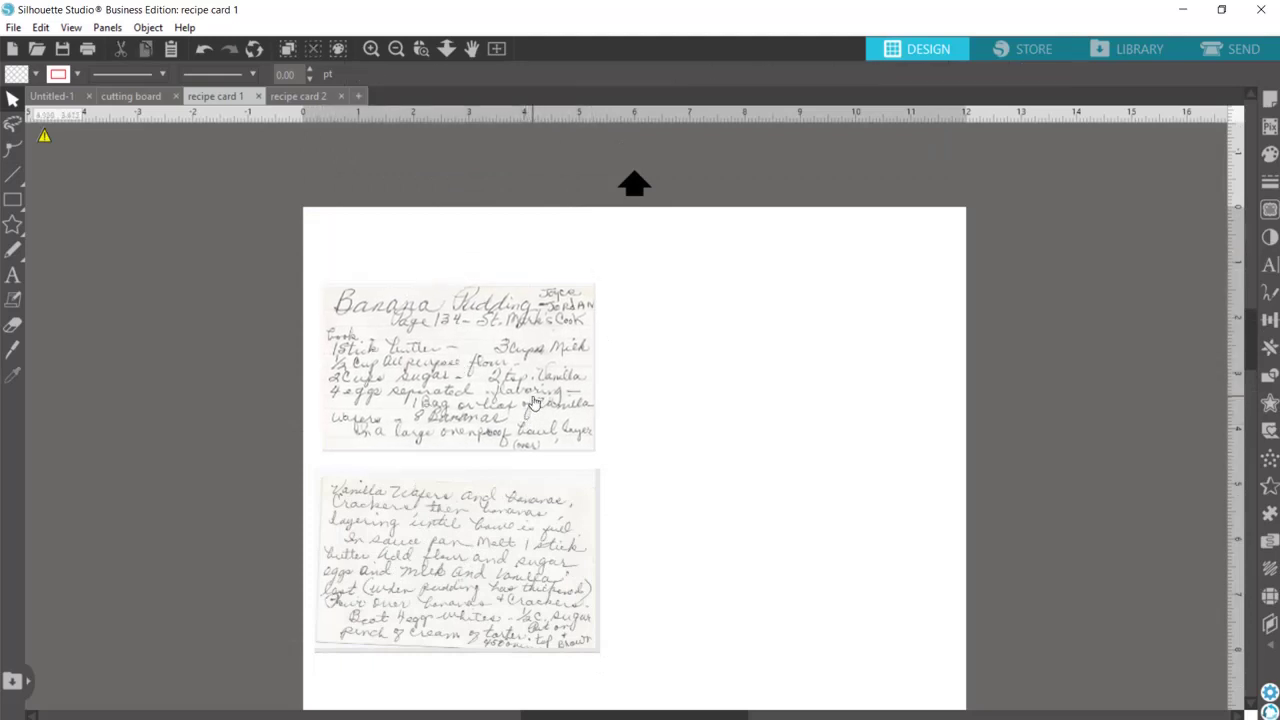
Mark the Banana Pudding card as the trace area.
left_click(1270, 211)
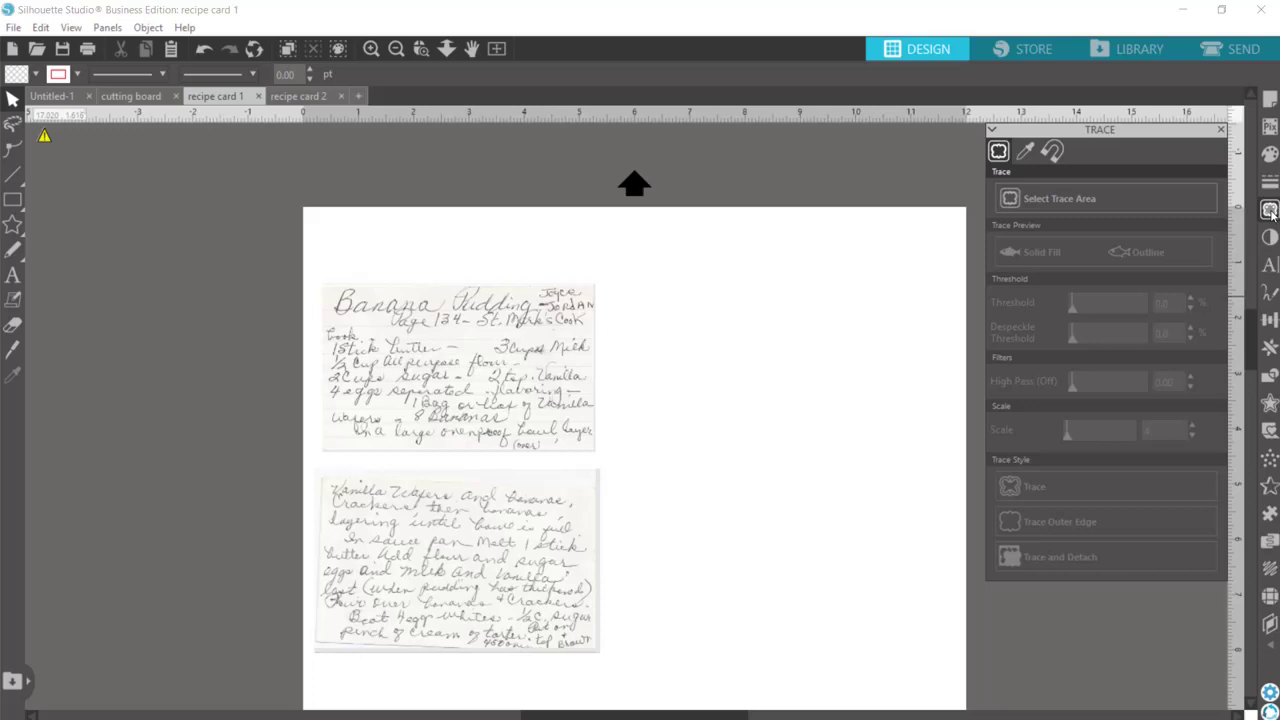
left_click(1047, 200)
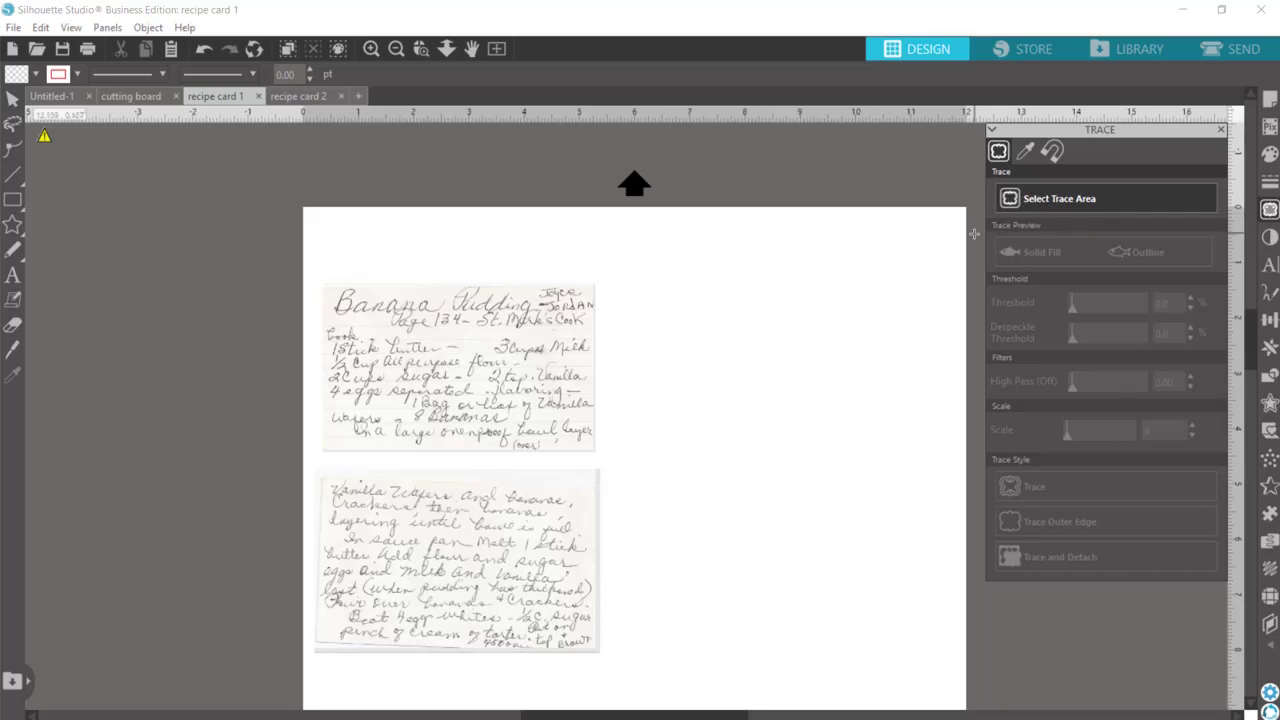
mouse_move(606, 280)
left_mouse_down()
mouse_move(605, 372)
mouse_move(537, 450)
mouse_move(314, 452)
left_mouse_up()
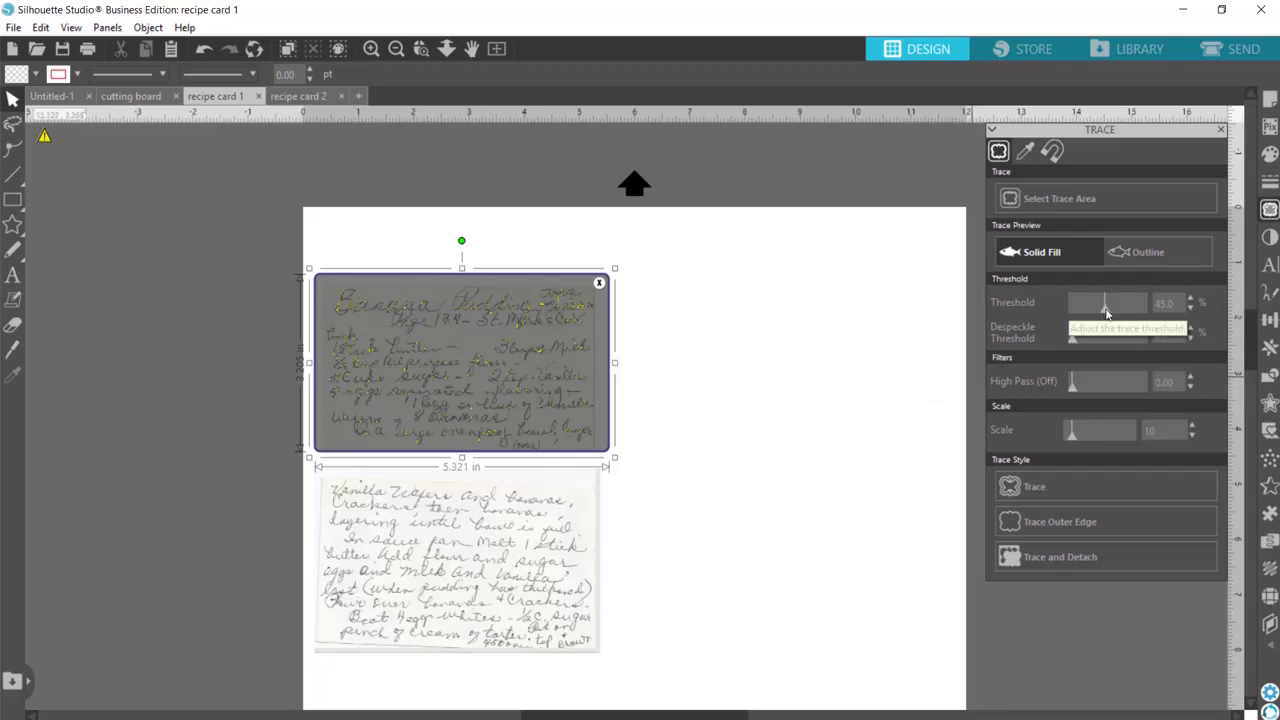
Set the trace threshold to 88% so the handwriting is captured.
mouse_move(1106, 313)
left_mouse_down()
mouse_move(1145, 320)
mouse_move(1133, 313)
left_mouse_up()
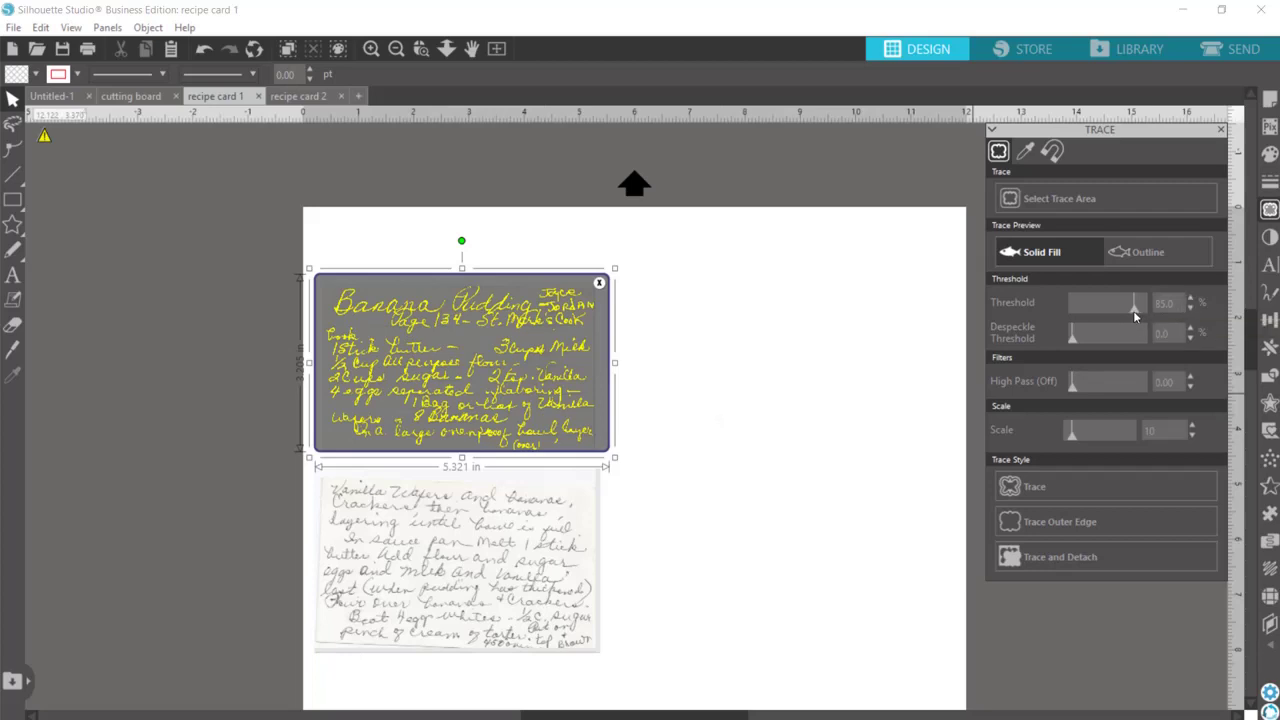
left_click(1189, 299)
left_click(1189, 299)
left_click(1189, 299)
left_click(1189, 299)
left_click(1189, 299)
left_click(1189, 299)
left_click(1189, 311)
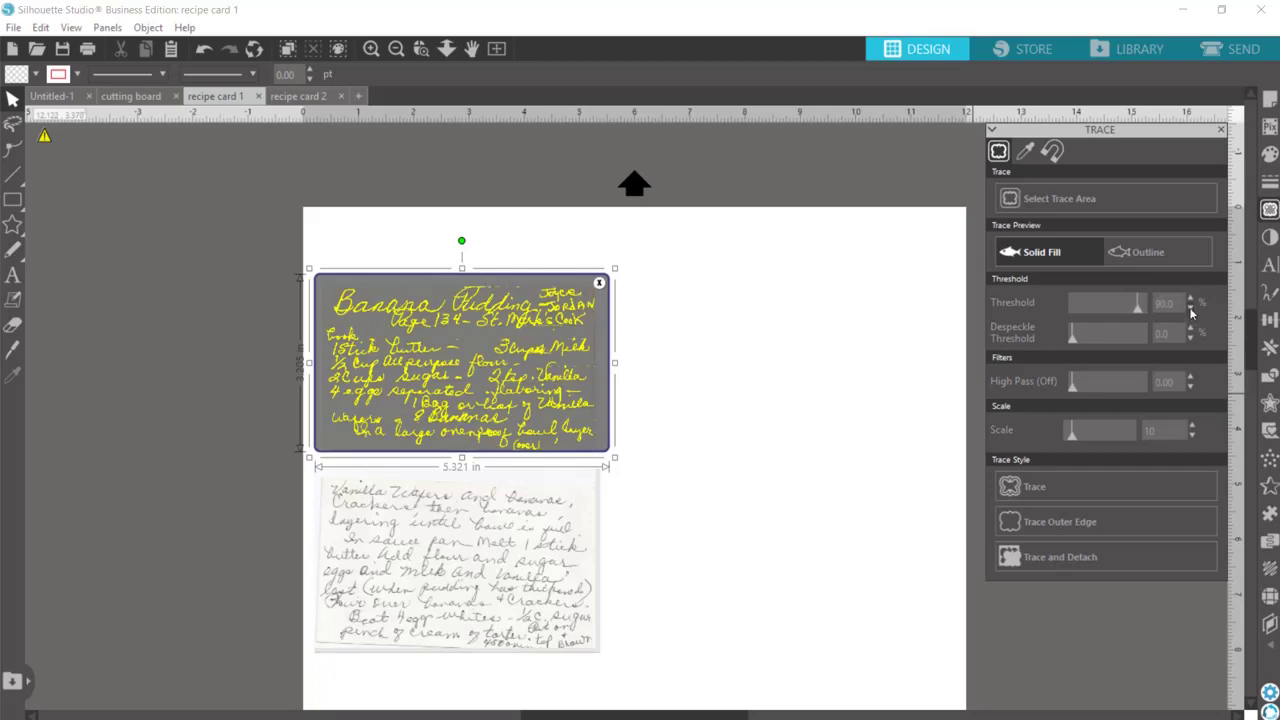
left_click(1190, 311)
Trace the Banana Pudding handwriting and move the original scan to the right.
left_click(1015, 488)
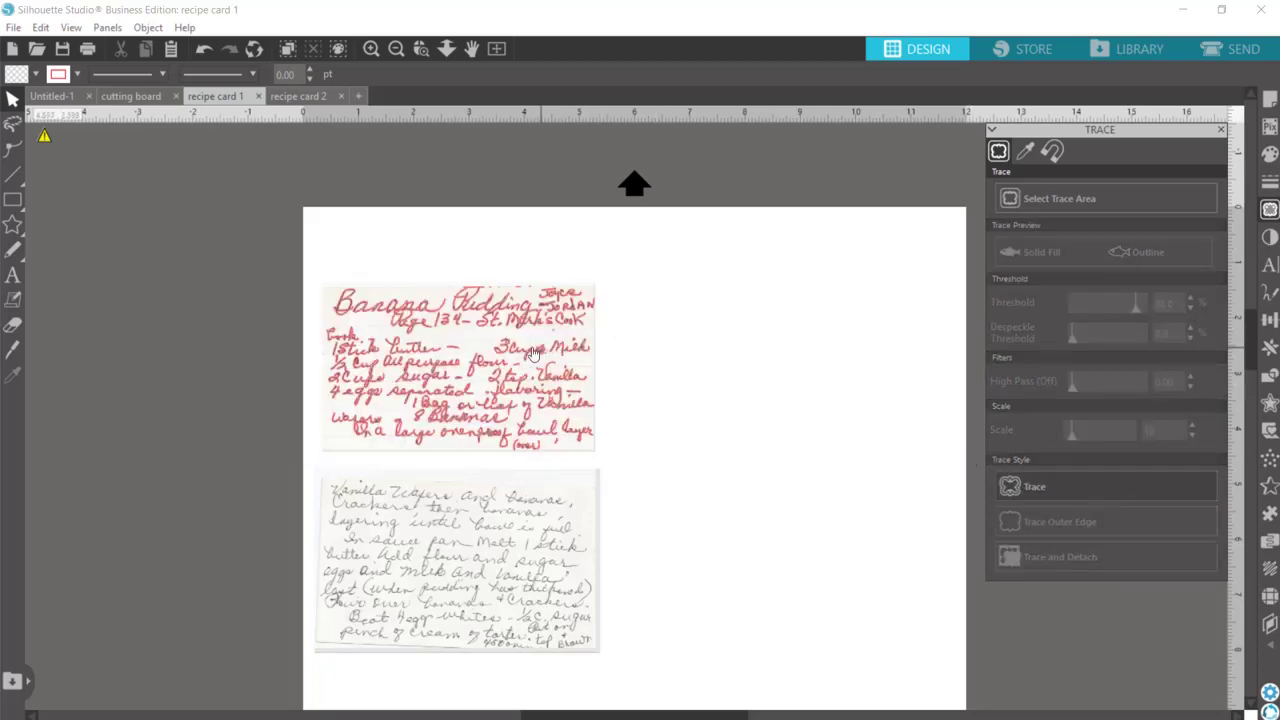
left_click_drag(533, 354, 838, 355)
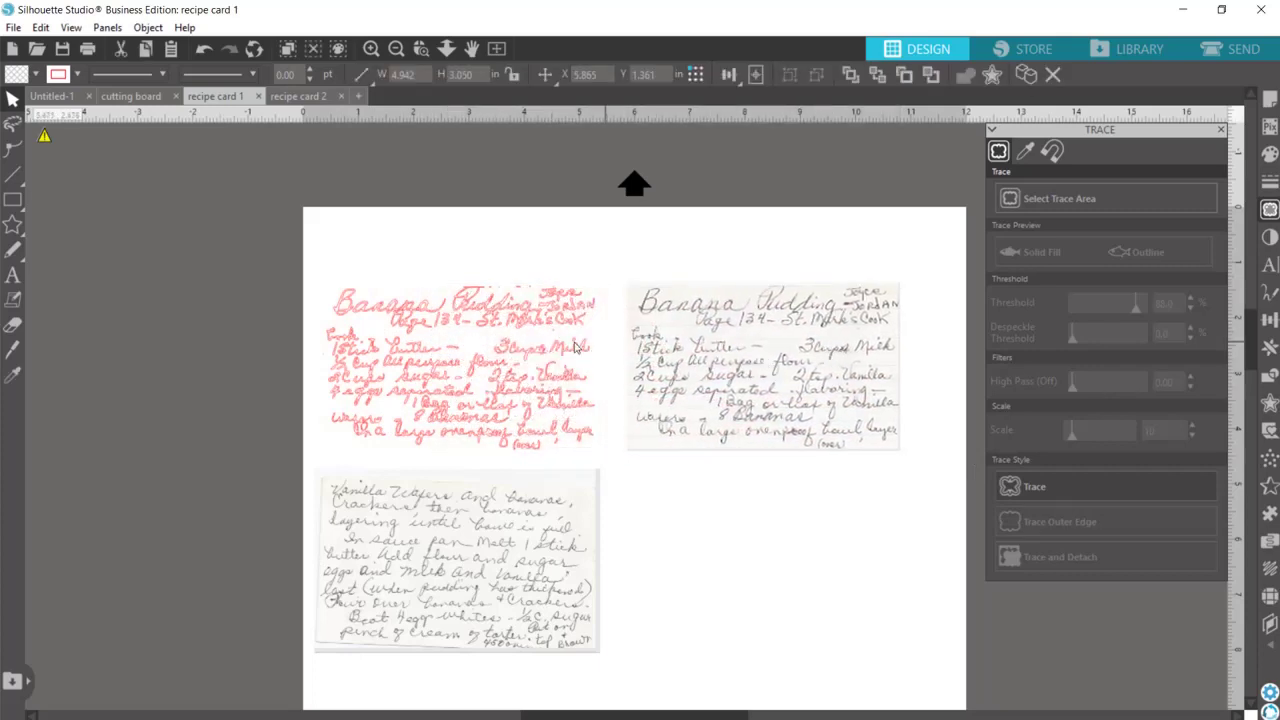
left_click(507, 352)
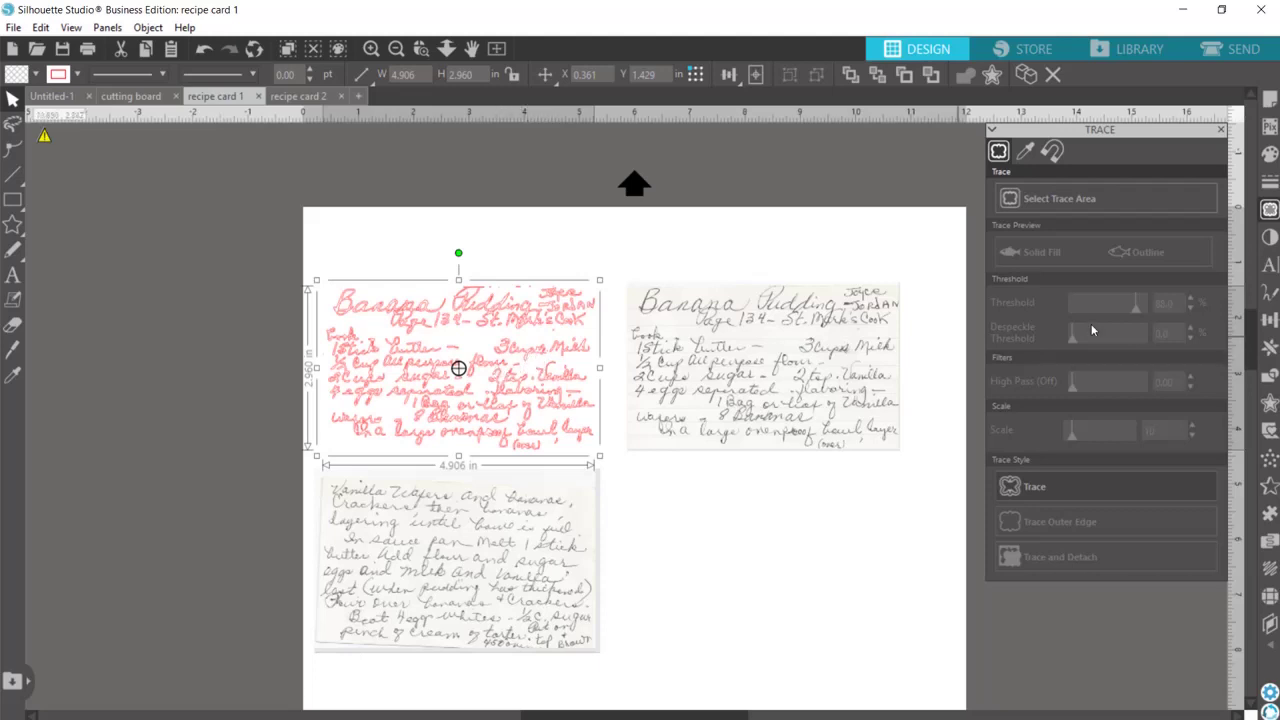
Fill the traced handwriting black with a transparent outline.
left_click(1270, 154)
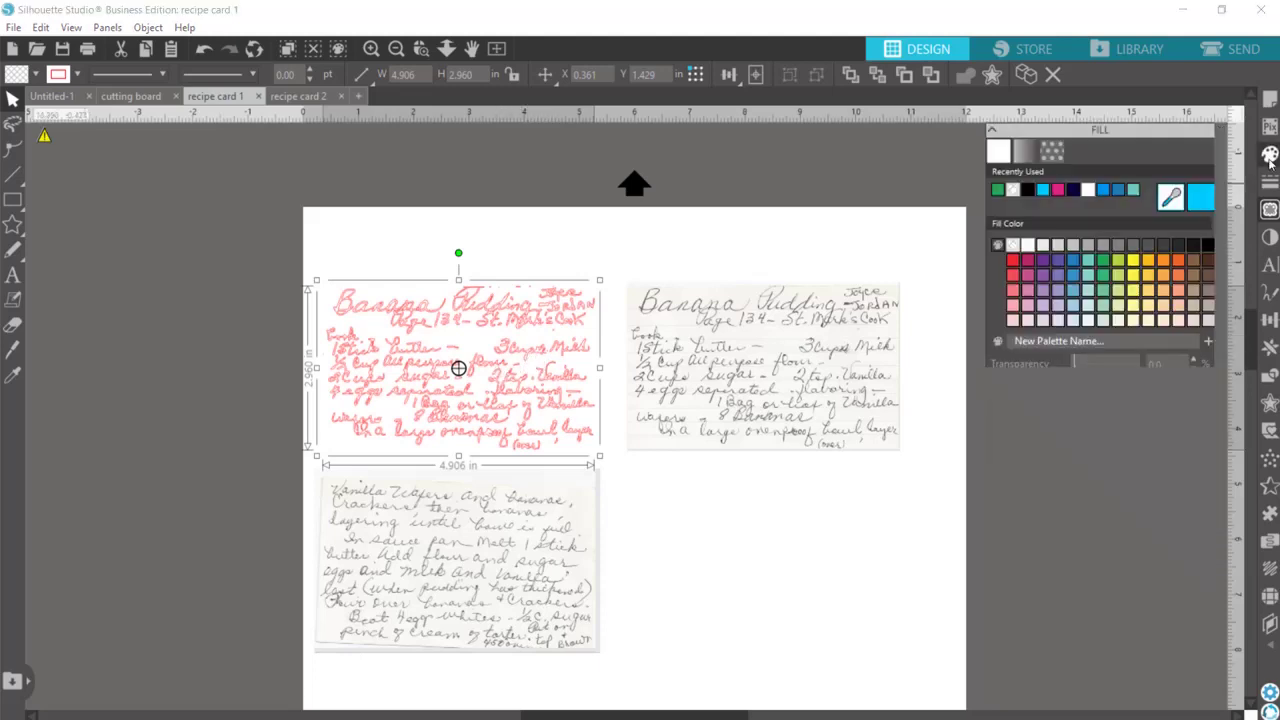
left_click(1028, 190)
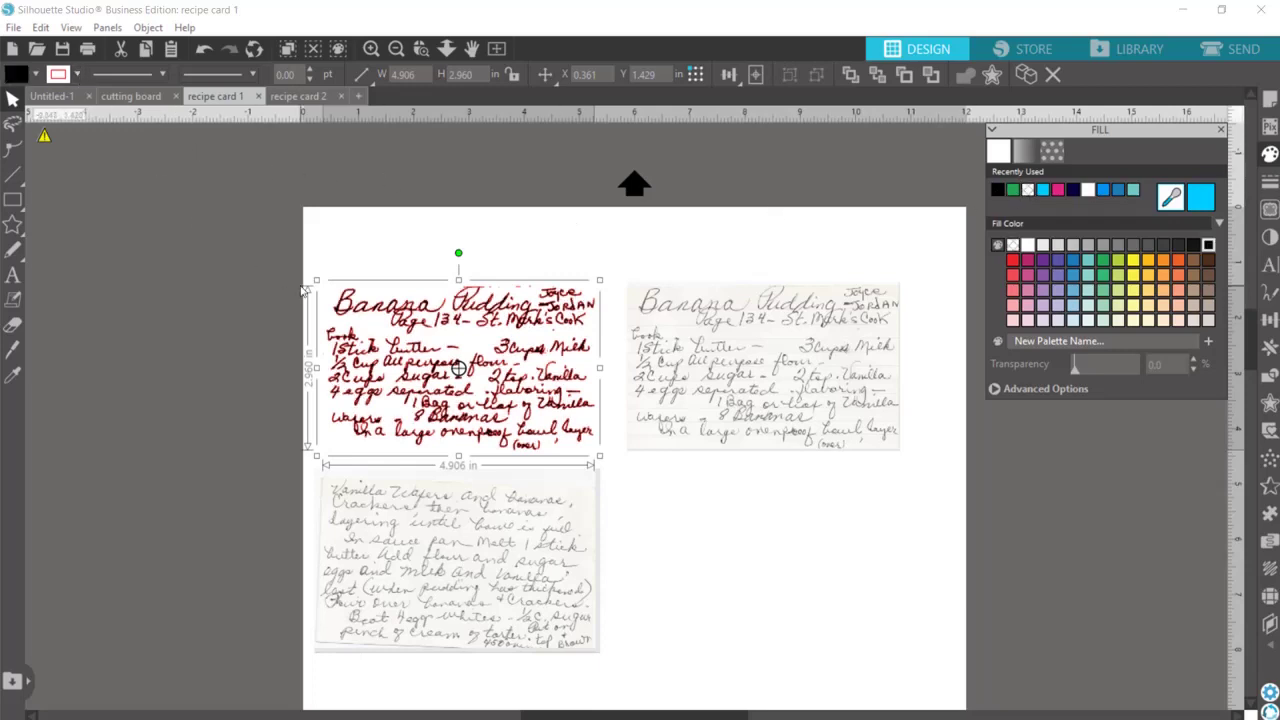
left_click(77, 75)
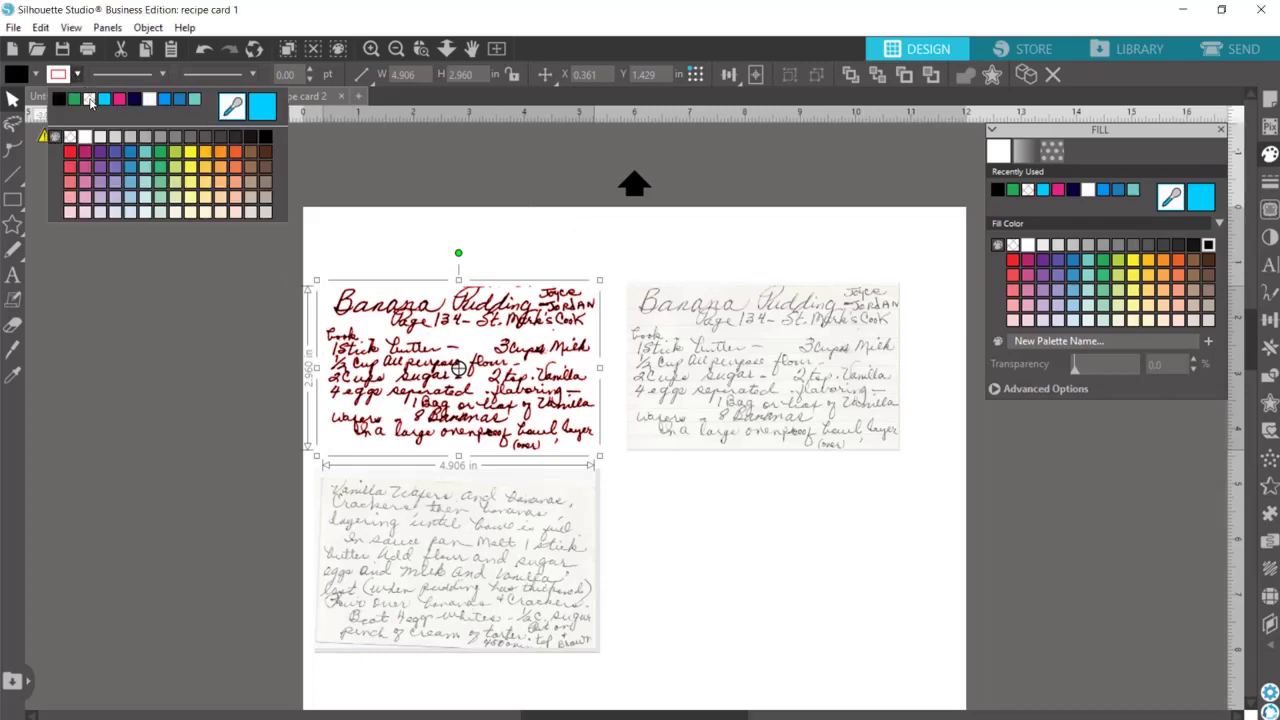
left_click(89, 101)
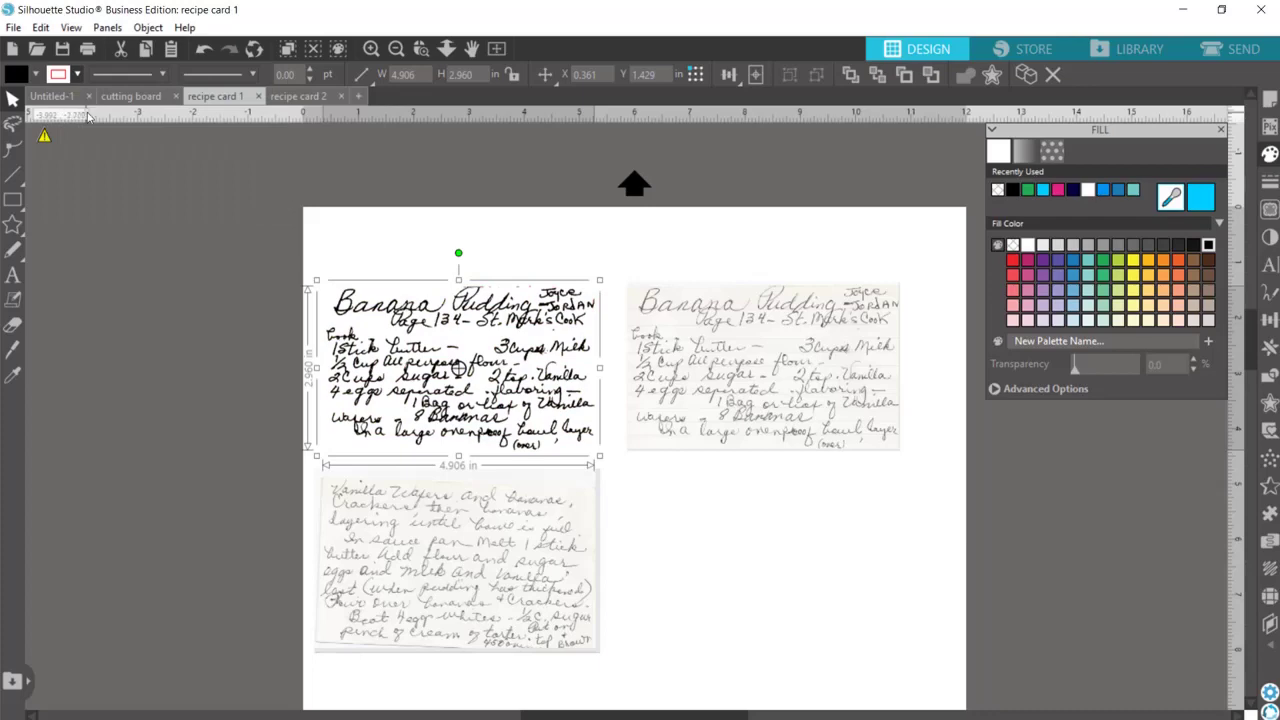
Reposition the tracing and the original scan so they sit apart.
left_click(370, 50)
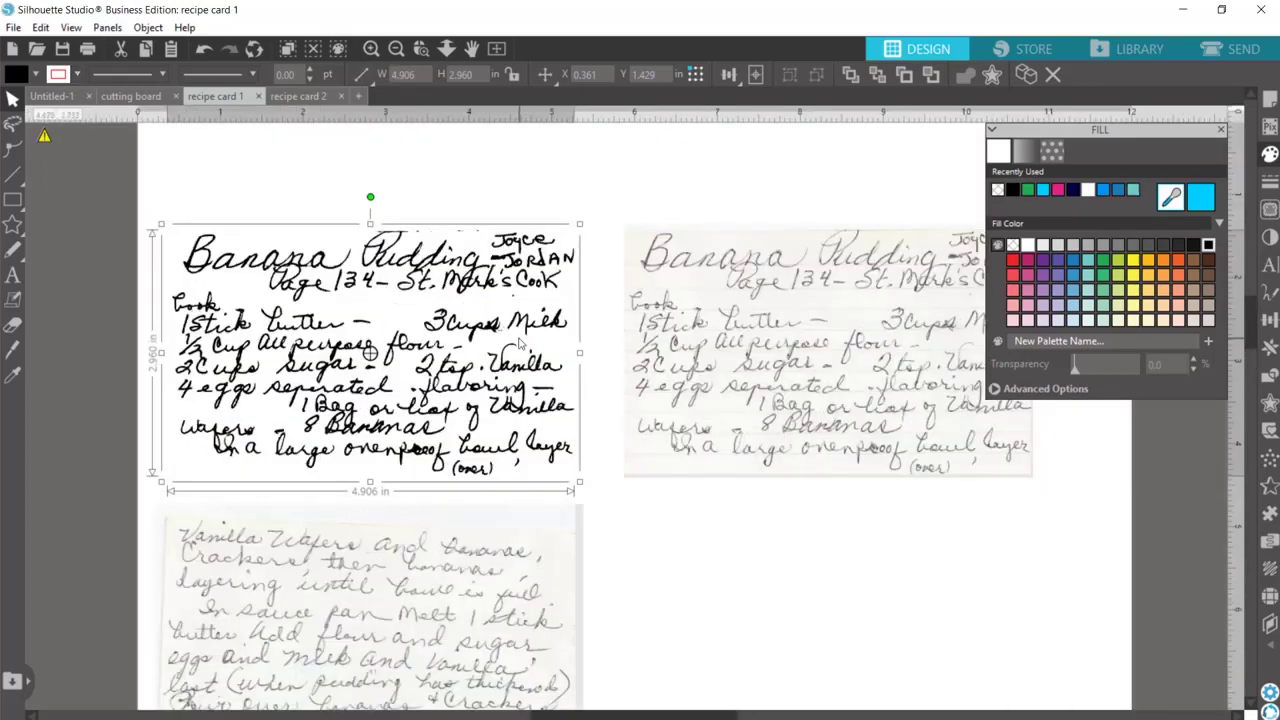
left_click_drag(468, 285, 468, 261)
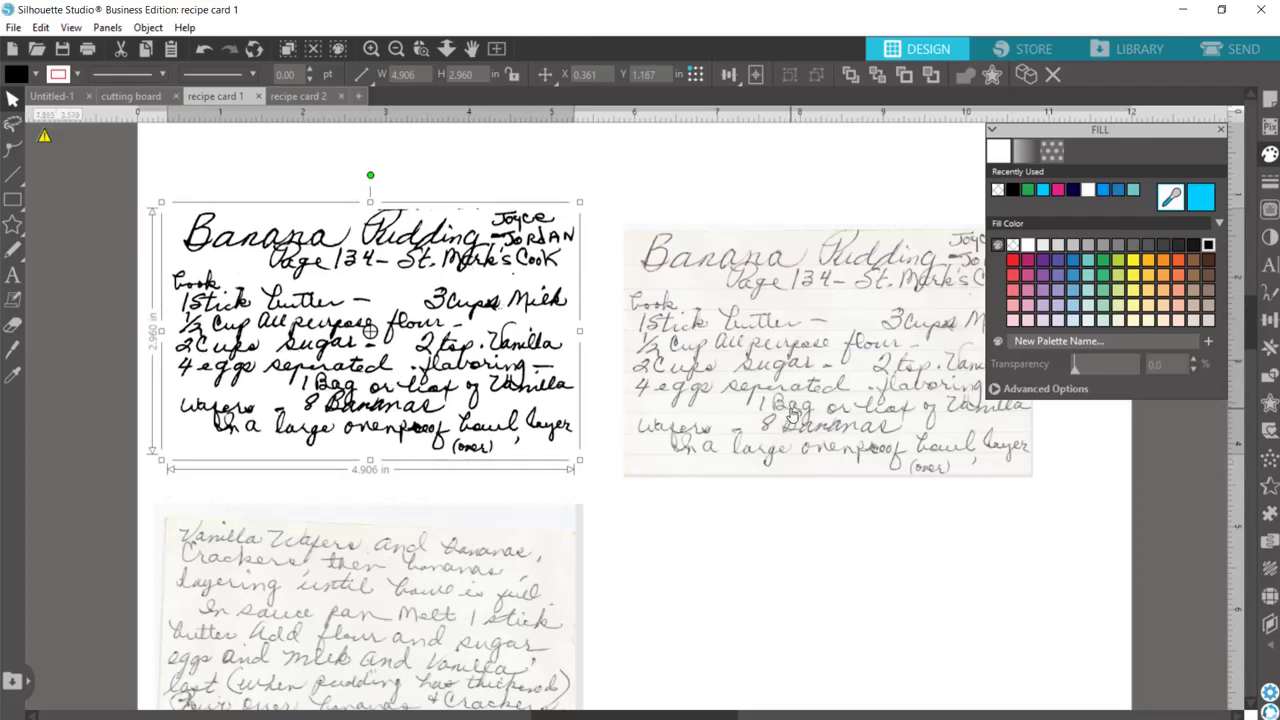
left_click_drag(793, 415, 773, 395)
left_click(591, 390)
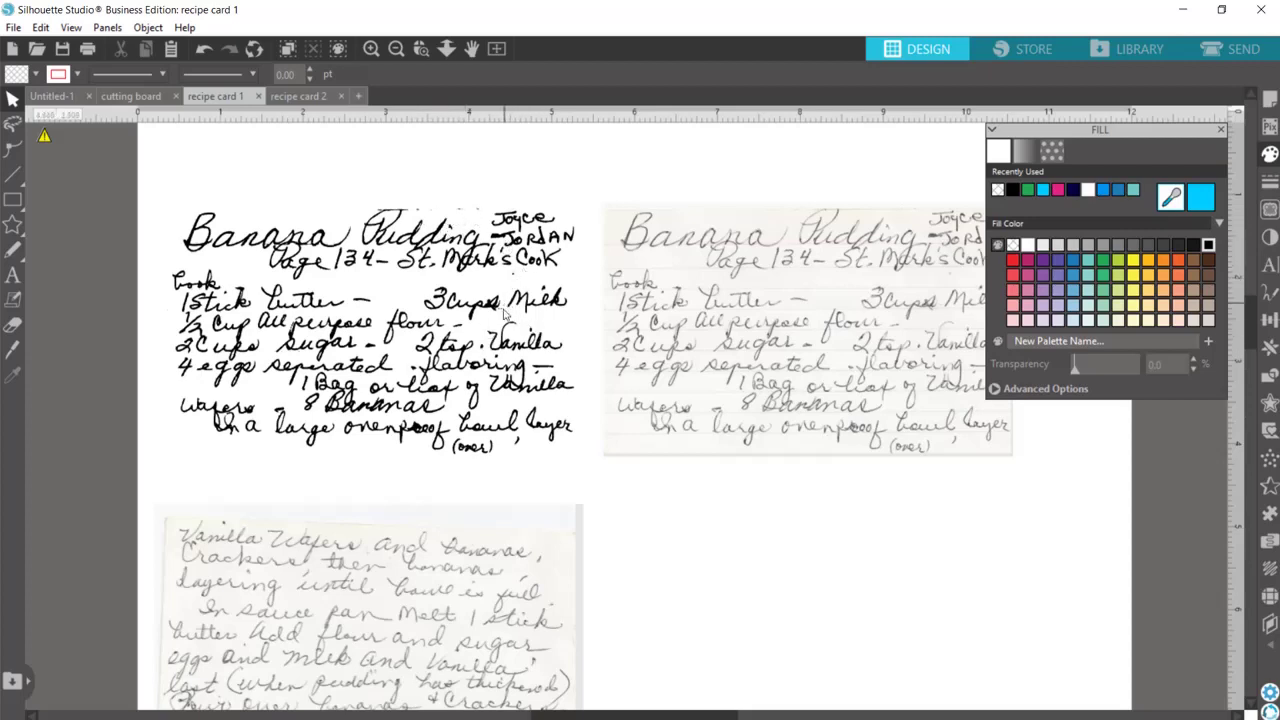
left_click_drag(775, 335, 879, 343)
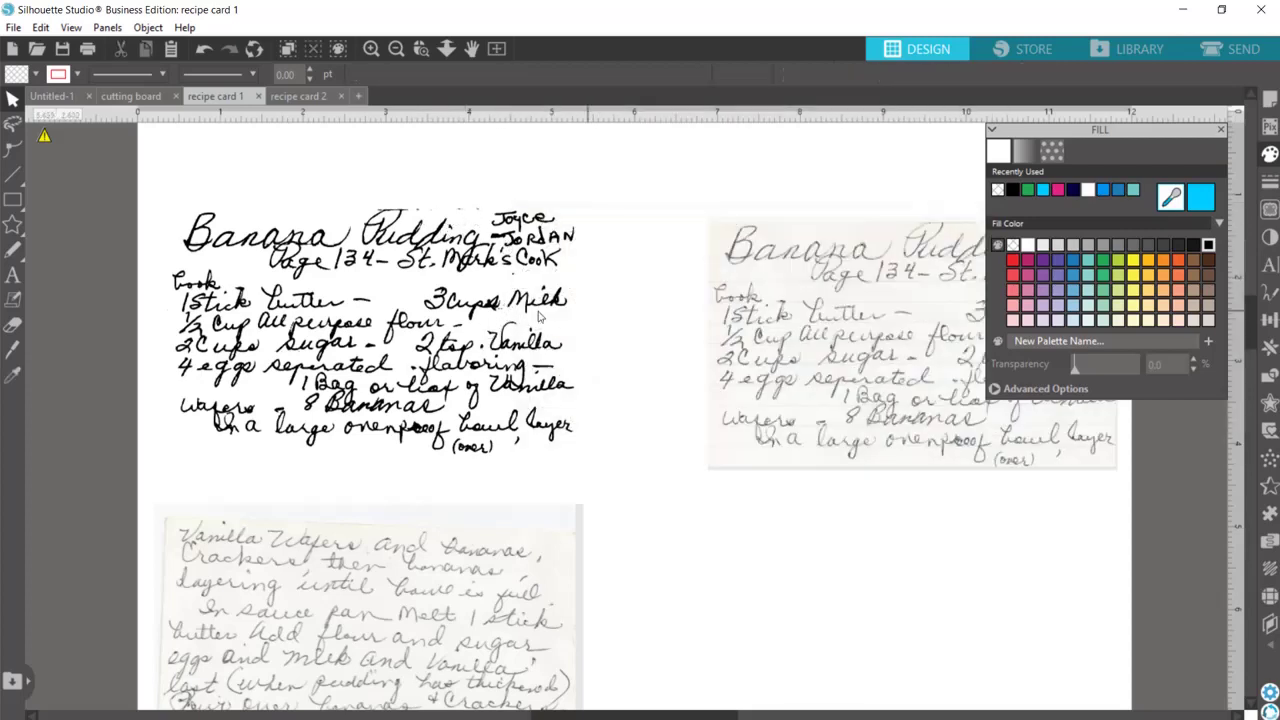
Release the compound path of the traced Banana Pudding handwriting.
left_click(483, 305)
right_click(483, 305)
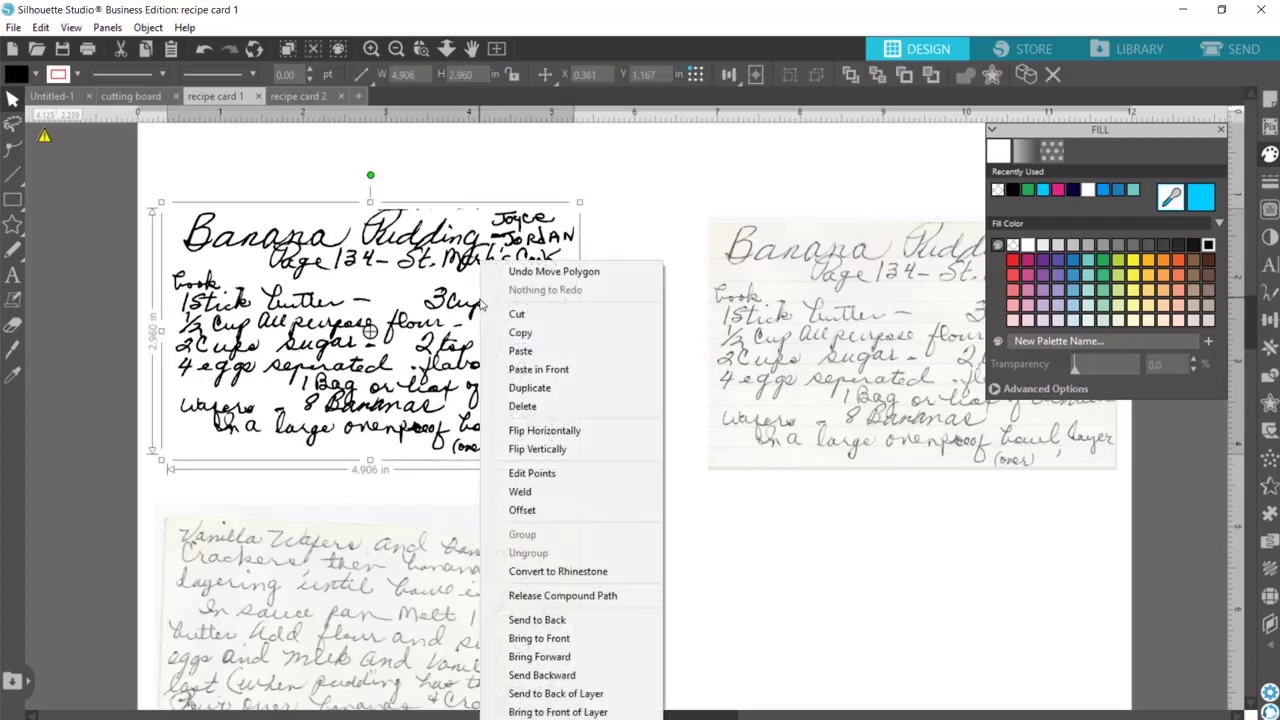
left_click(549, 596)
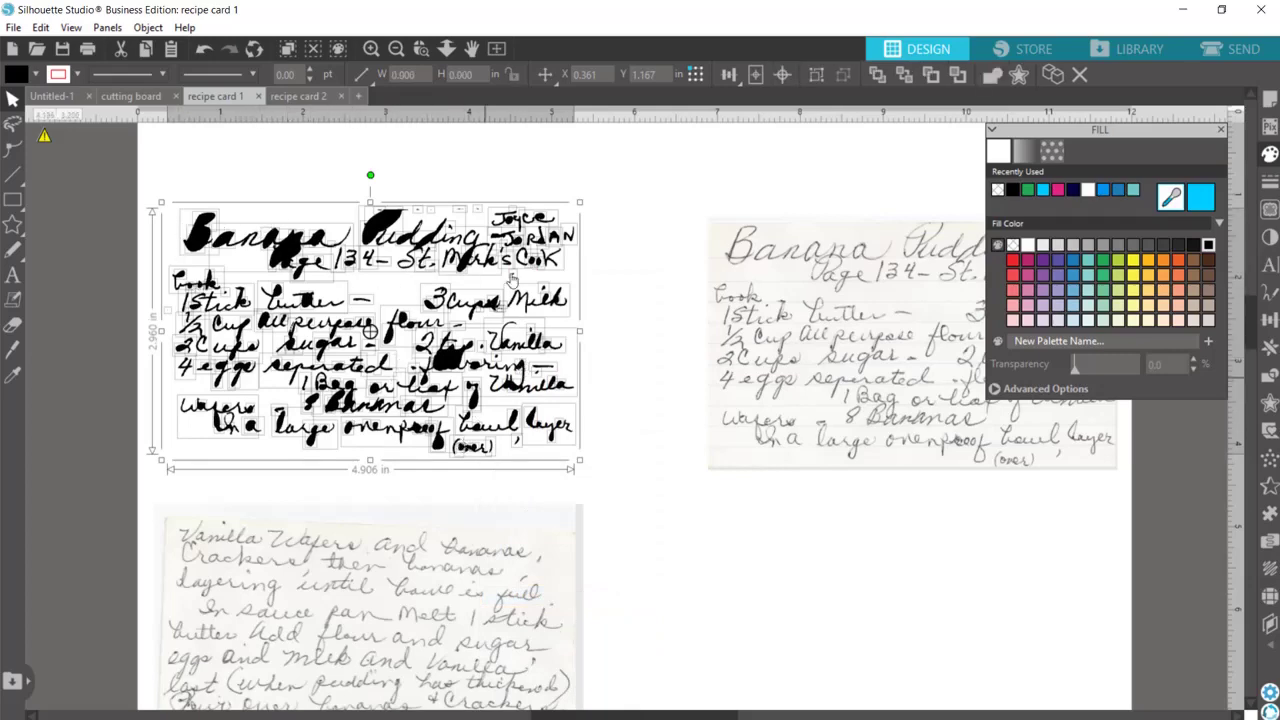
Delete the stray specks near 'Joyce' and 'Milk'.
left_click(370, 49)
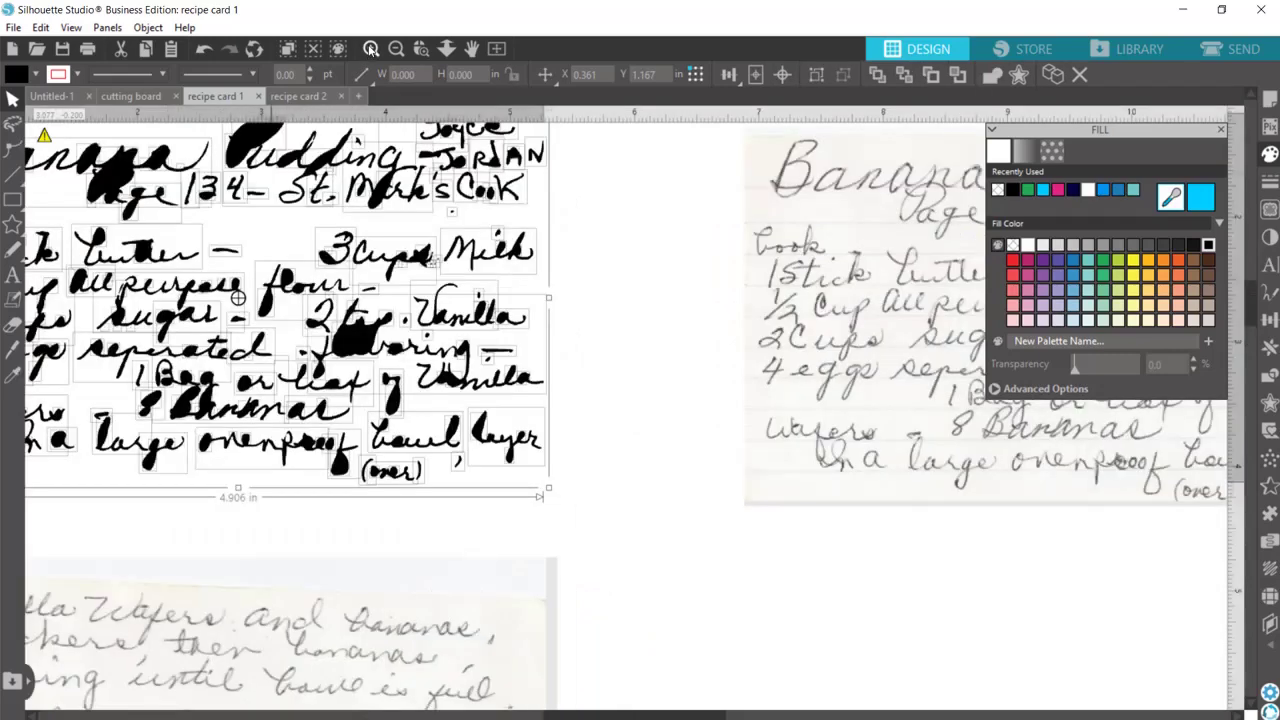
left_click(620, 412)
scroll(620, 416, "up", 2)
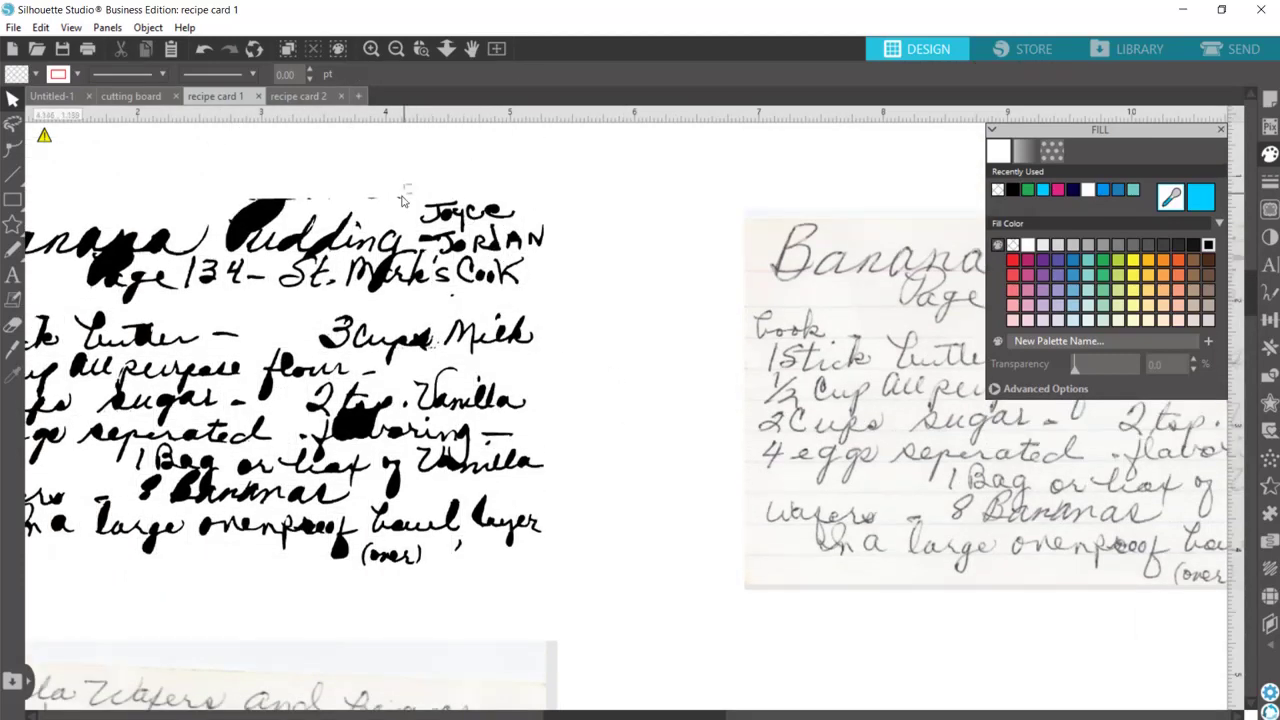
left_click_drag(408, 199, 306, 205)
key("Delete")
key("Delete")
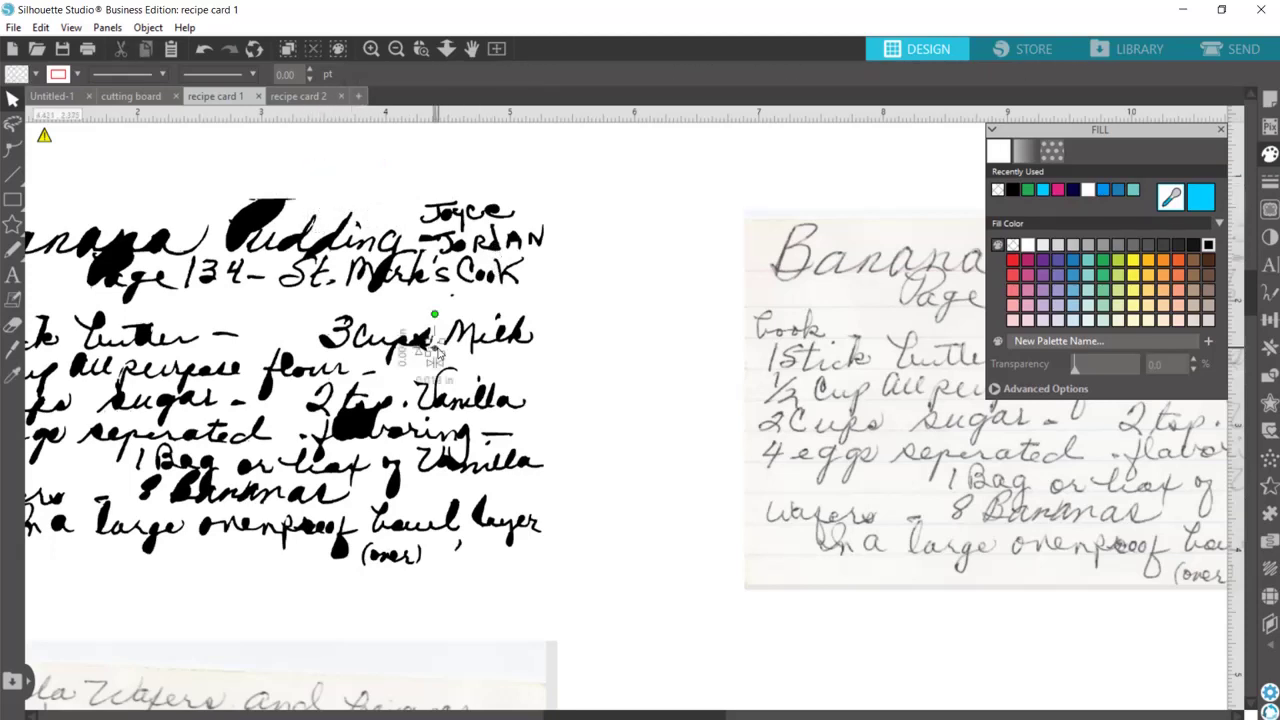
left_click(432, 352)
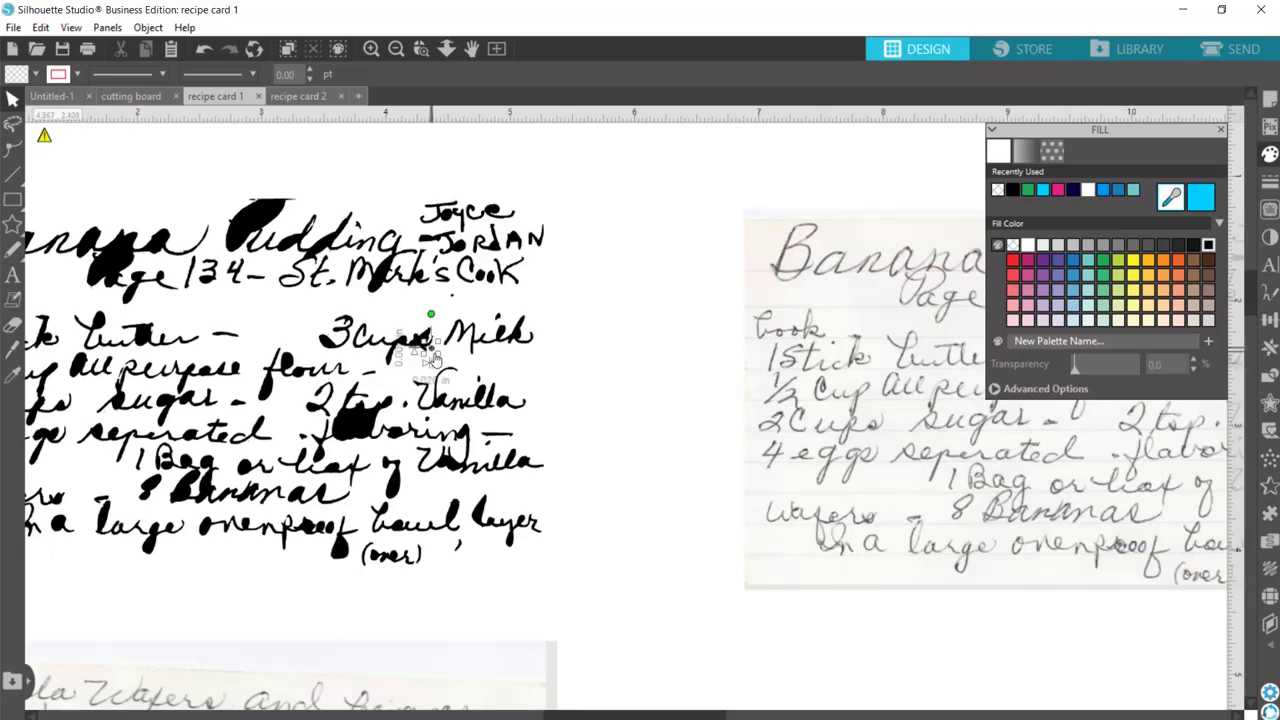
key("Delete")
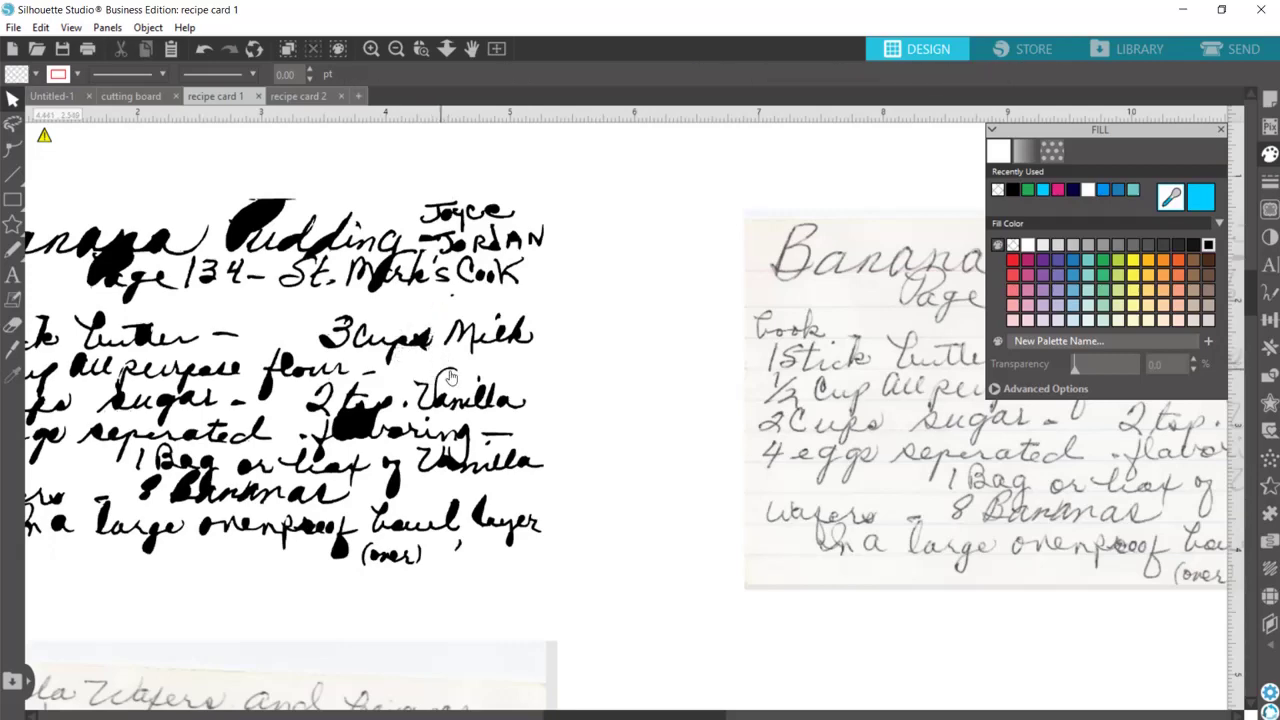
left_click(396, 55)
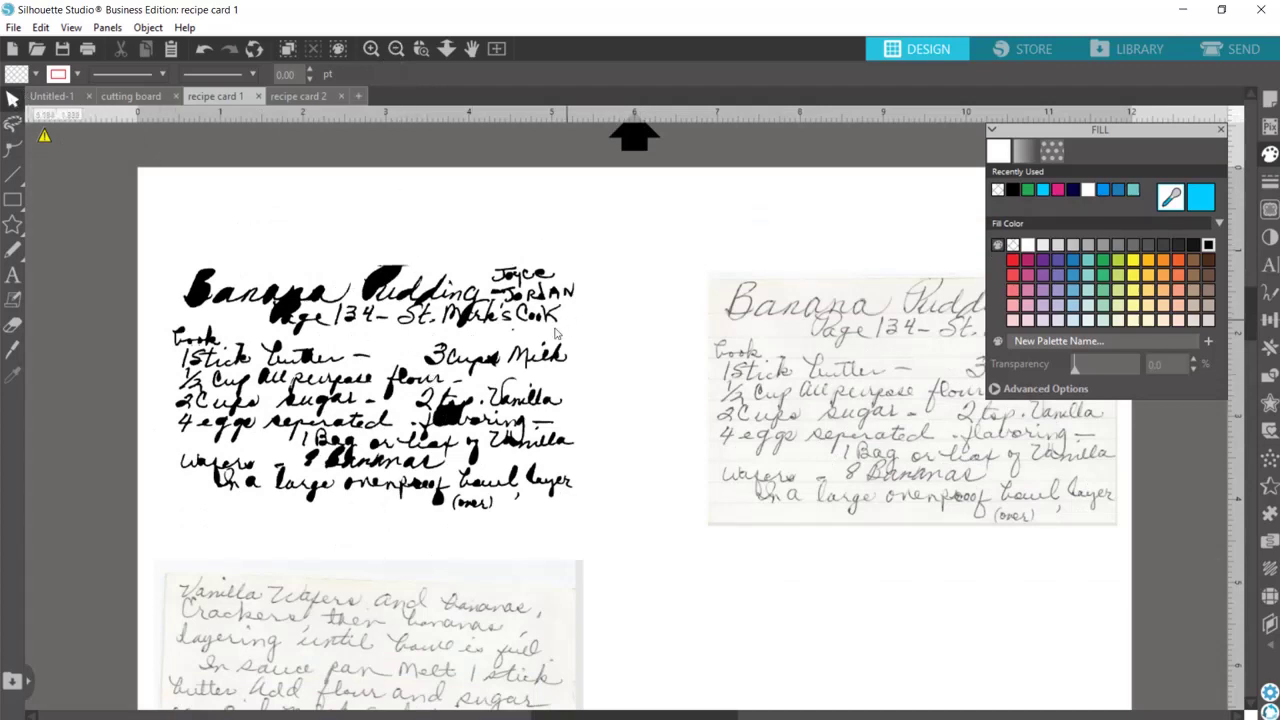
left_click(512, 333)
left_click(622, 410)
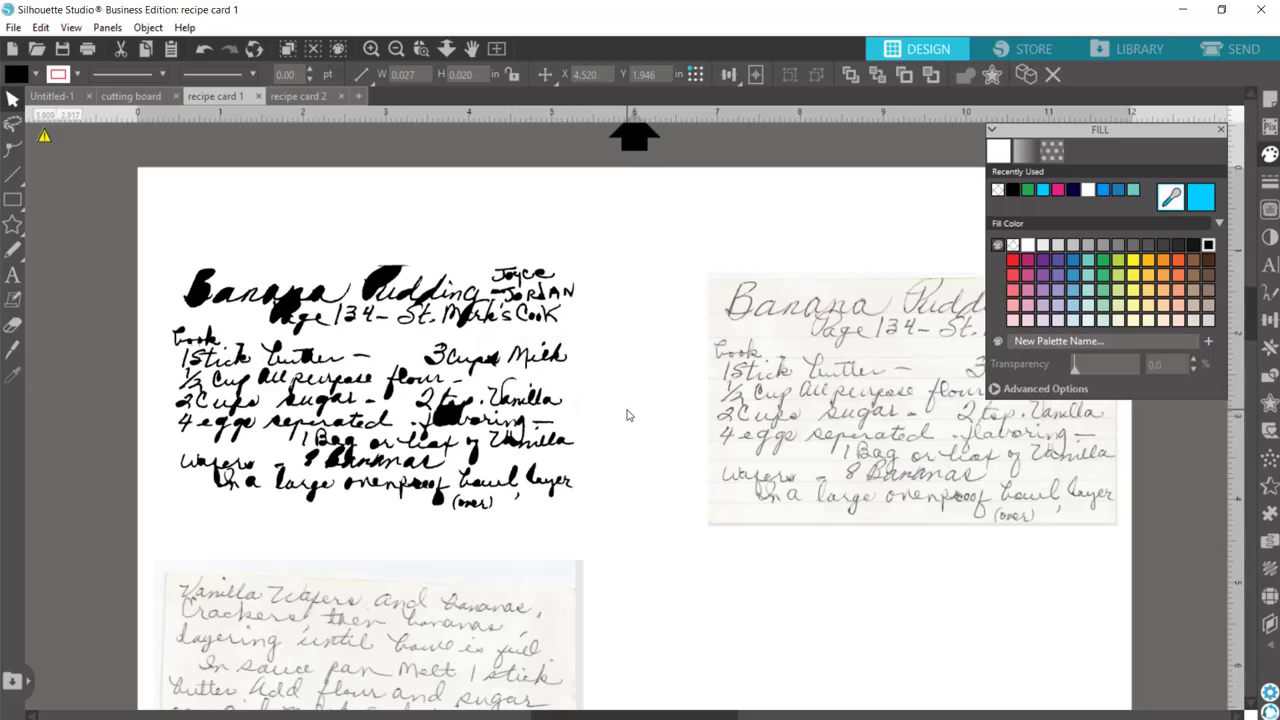
Rejoin all handwriting pieces as one compound path and move it up and right.
left_click_drag(615, 244, 143, 552)
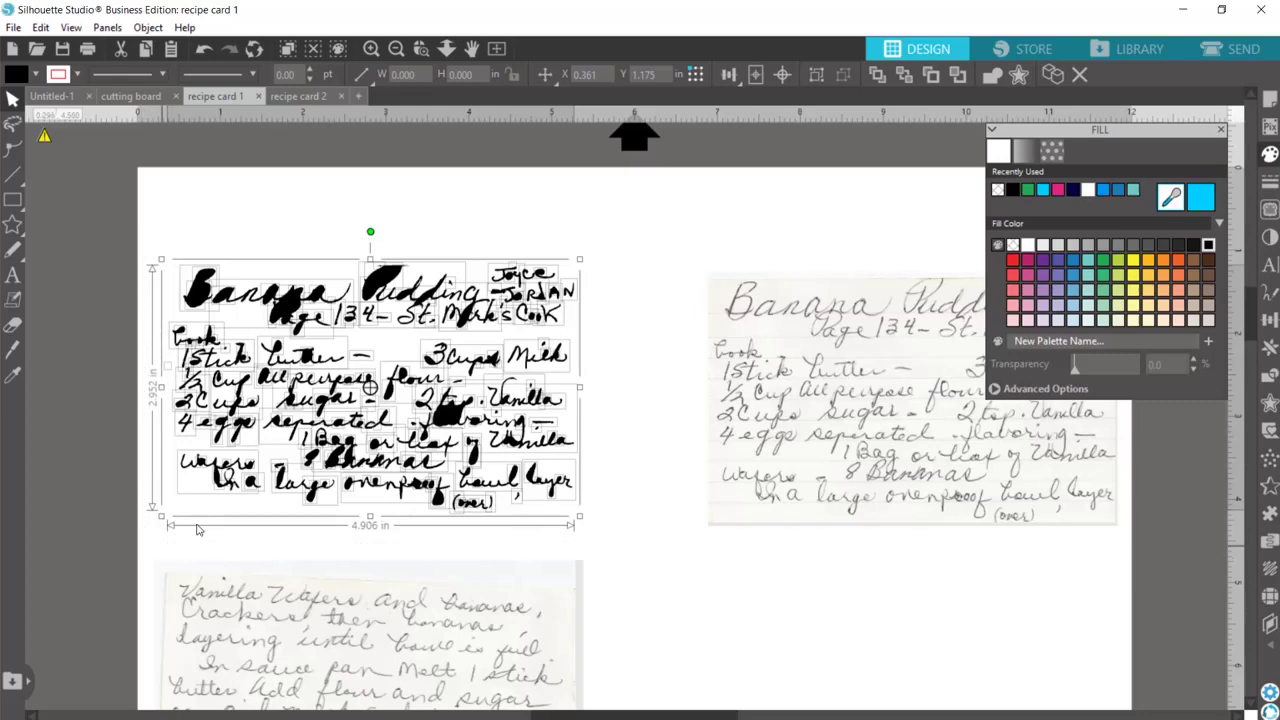
right_click(312, 408)
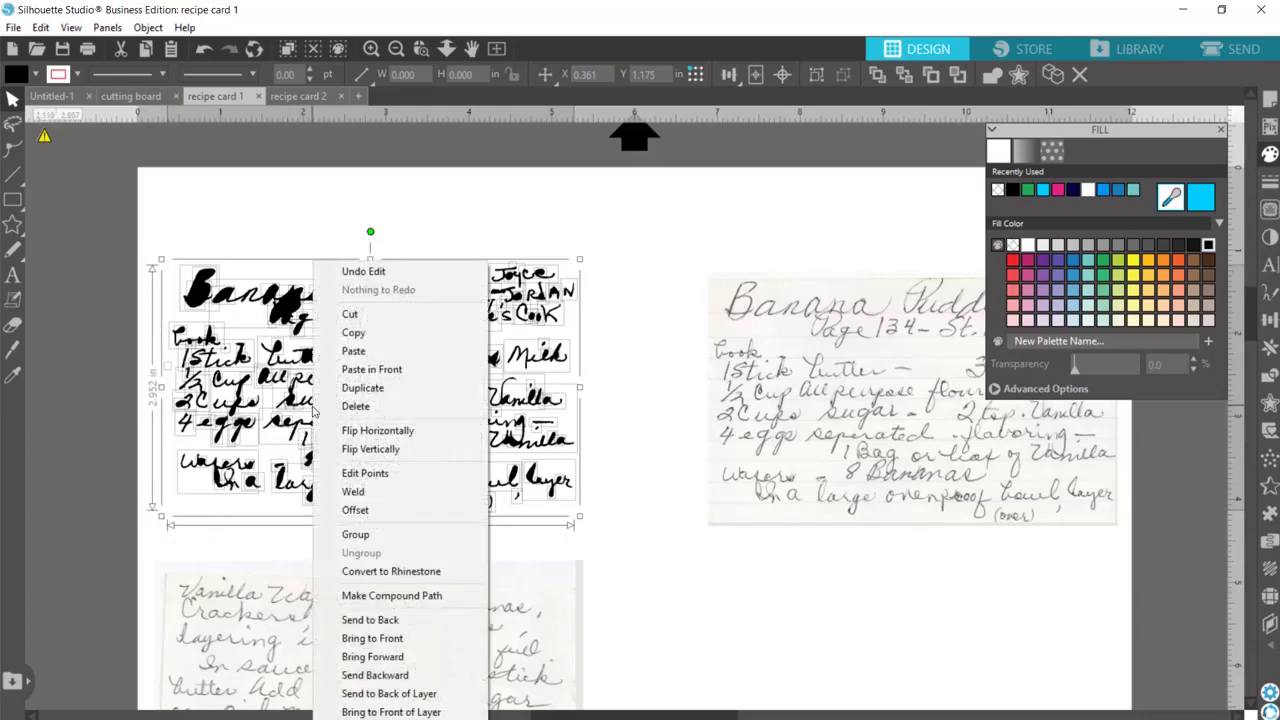
left_click(374, 597)
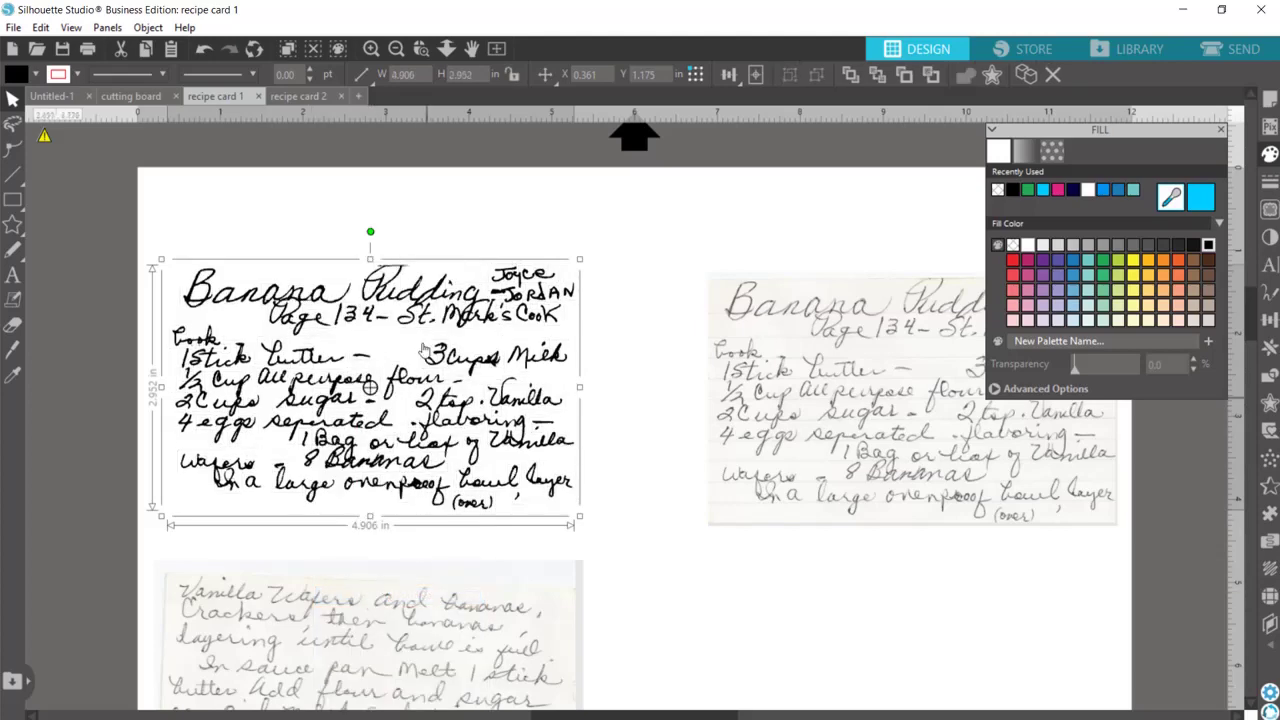
left_click_drag(355, 398, 415, 340)
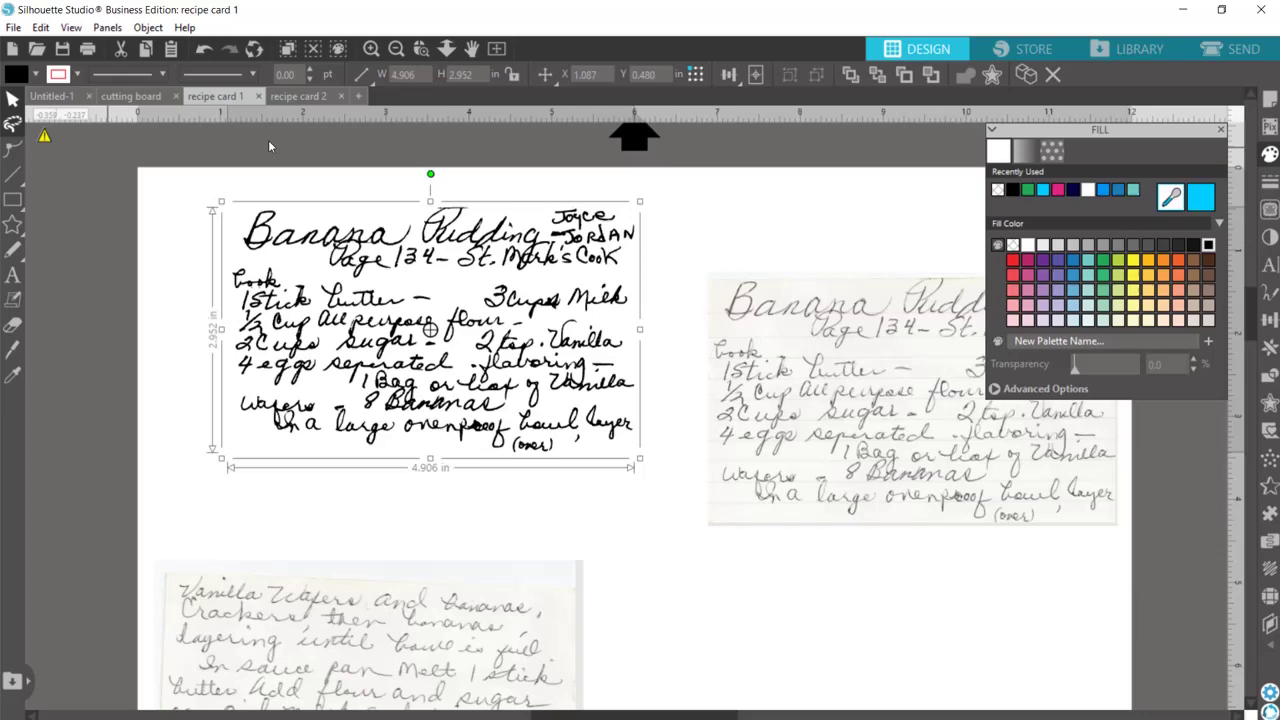
Shift the bottom recipe card up and to the right.
left_click(396, 48)
left_click_drag(463, 607, 497, 575)
left_click(641, 552)
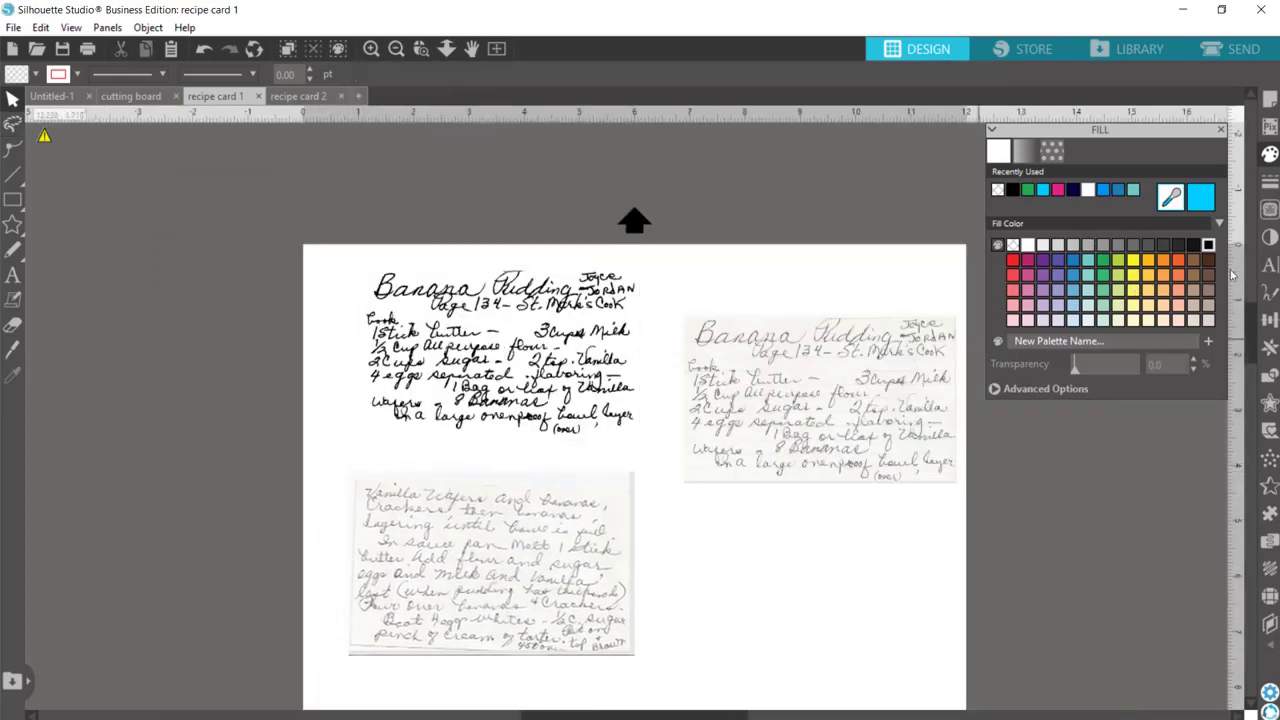
Mark the second card as the trace area with threshold about 84%.
left_click(1270, 211)
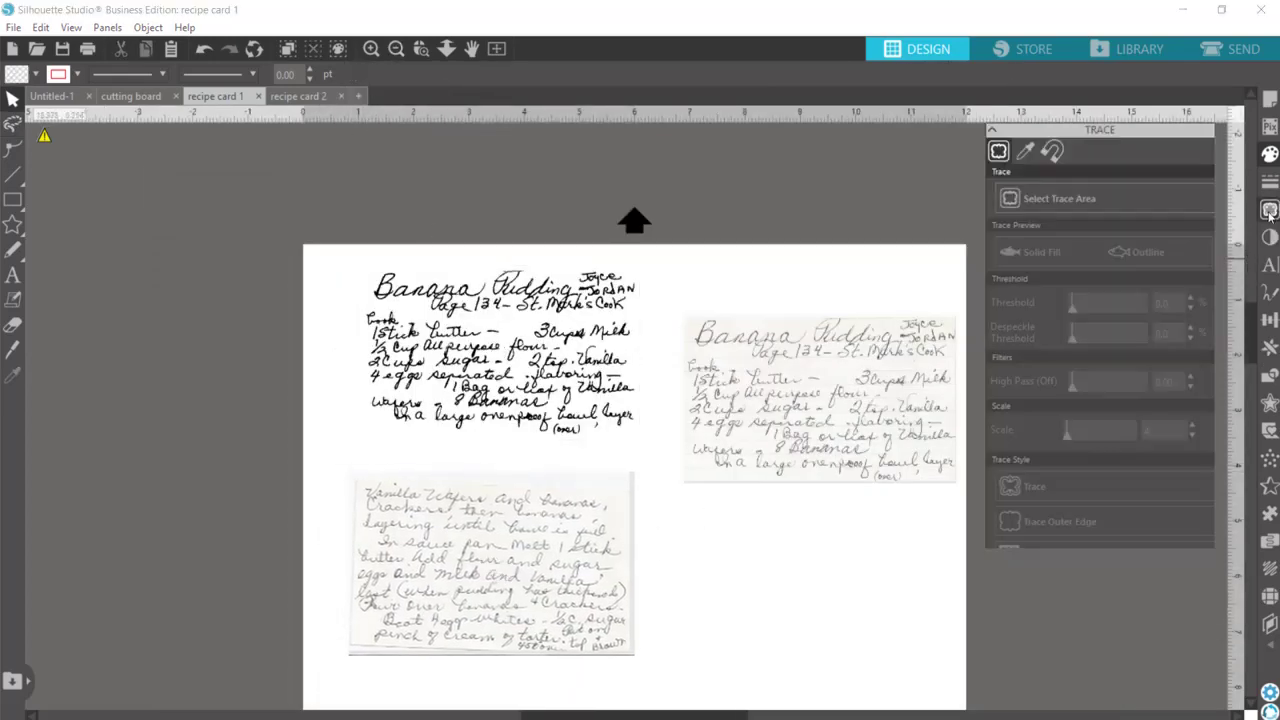
left_click(1131, 209)
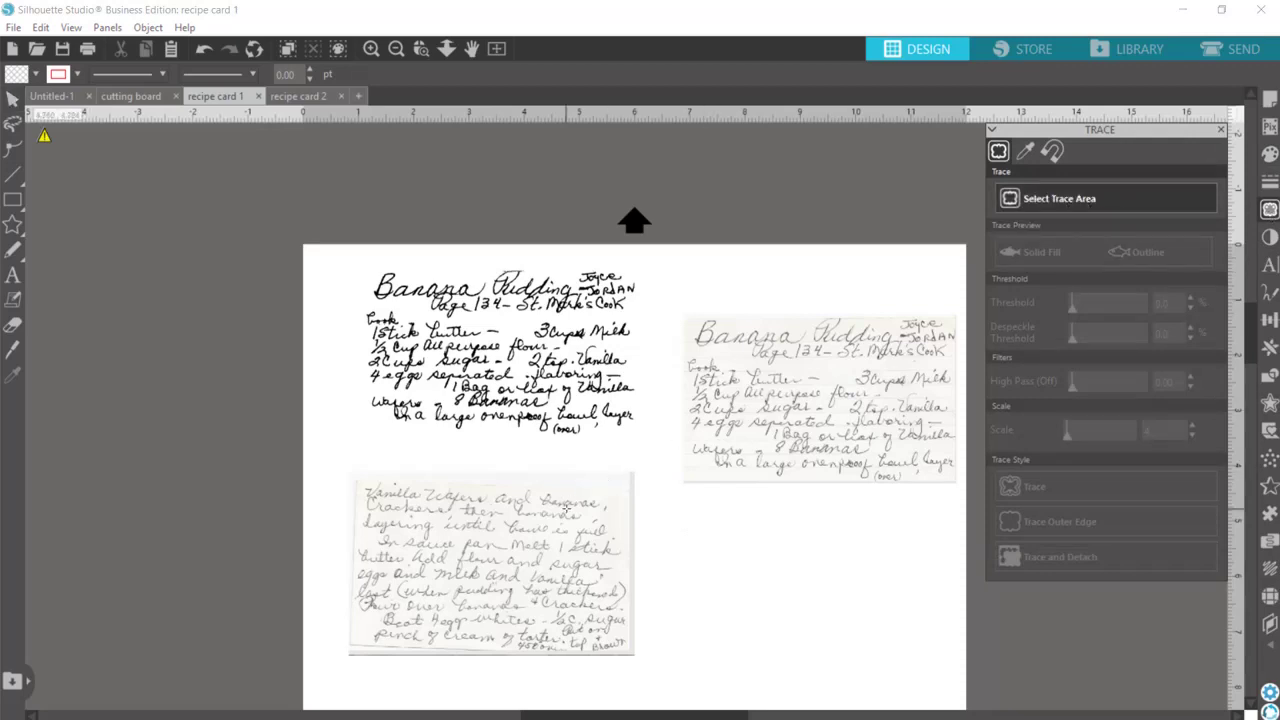
mouse_move(637, 480)
left_mouse_down()
mouse_move(617, 578)
mouse_move(528, 664)
mouse_move(377, 670)
mouse_move(346, 658)
left_mouse_up()
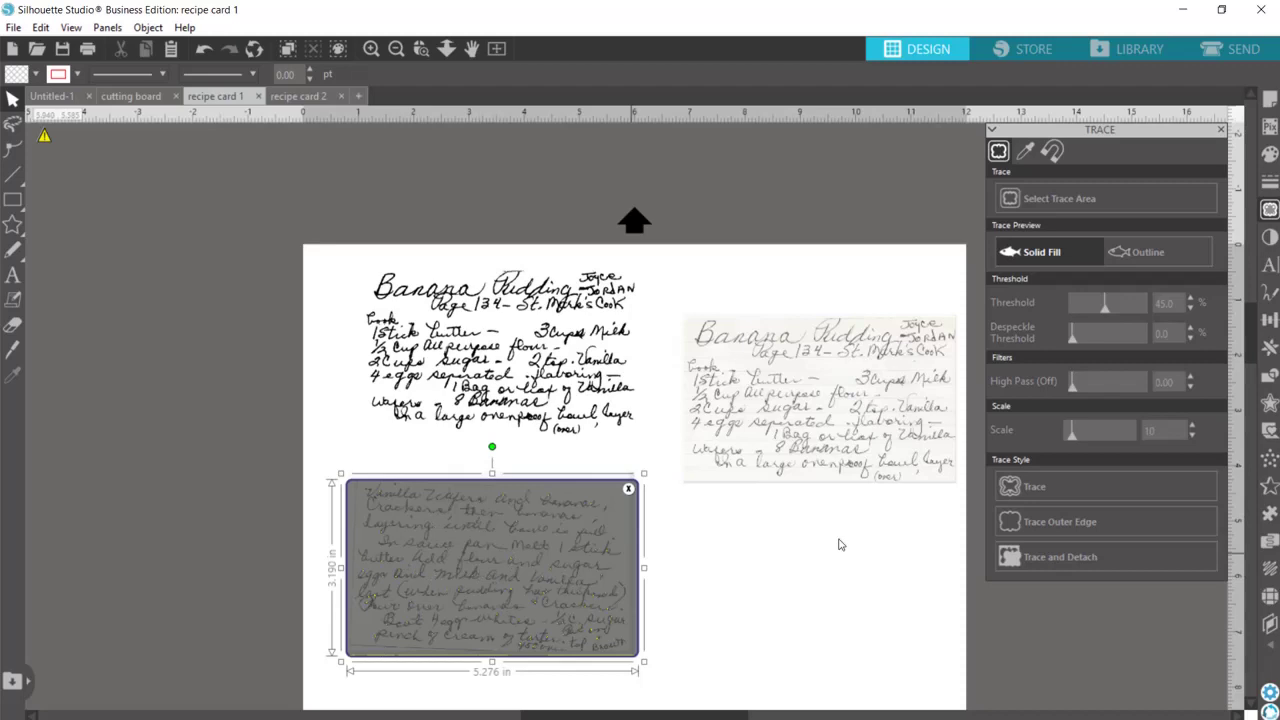
left_click_drag(1104, 308, 1137, 311)
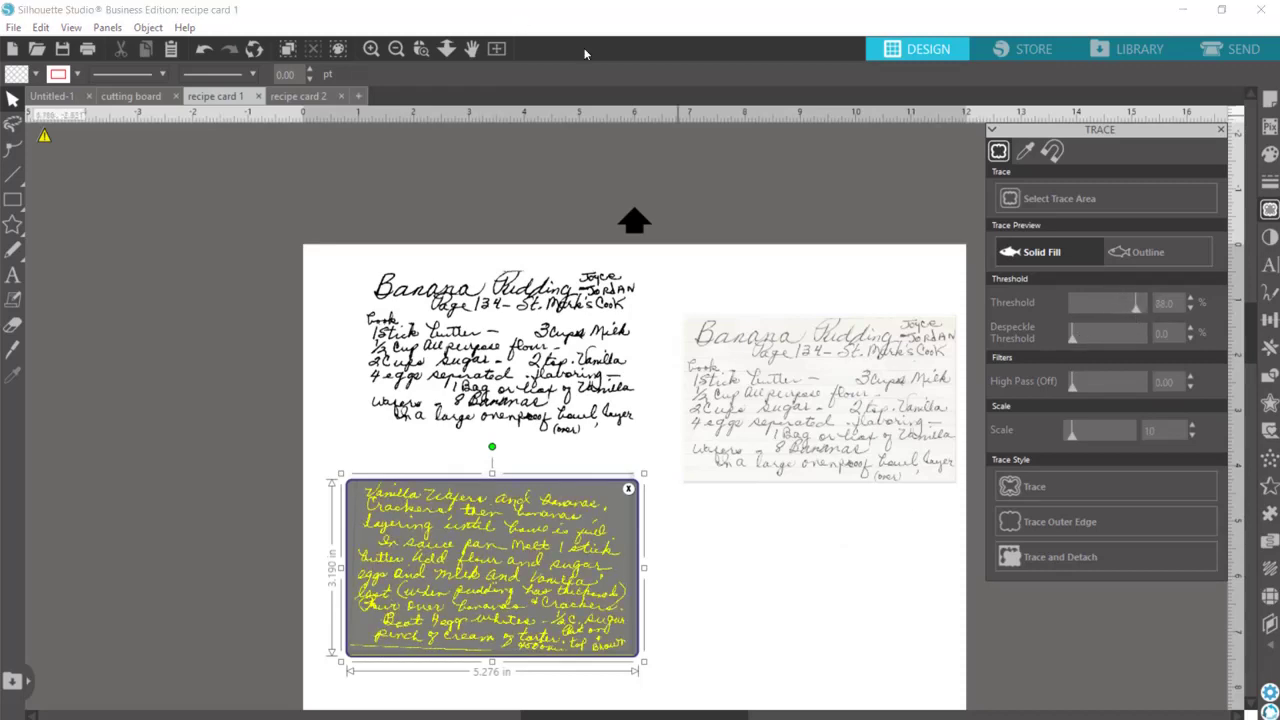
Trace the second card's handwriting and move the scan off to the right.
left_click(1034, 489)
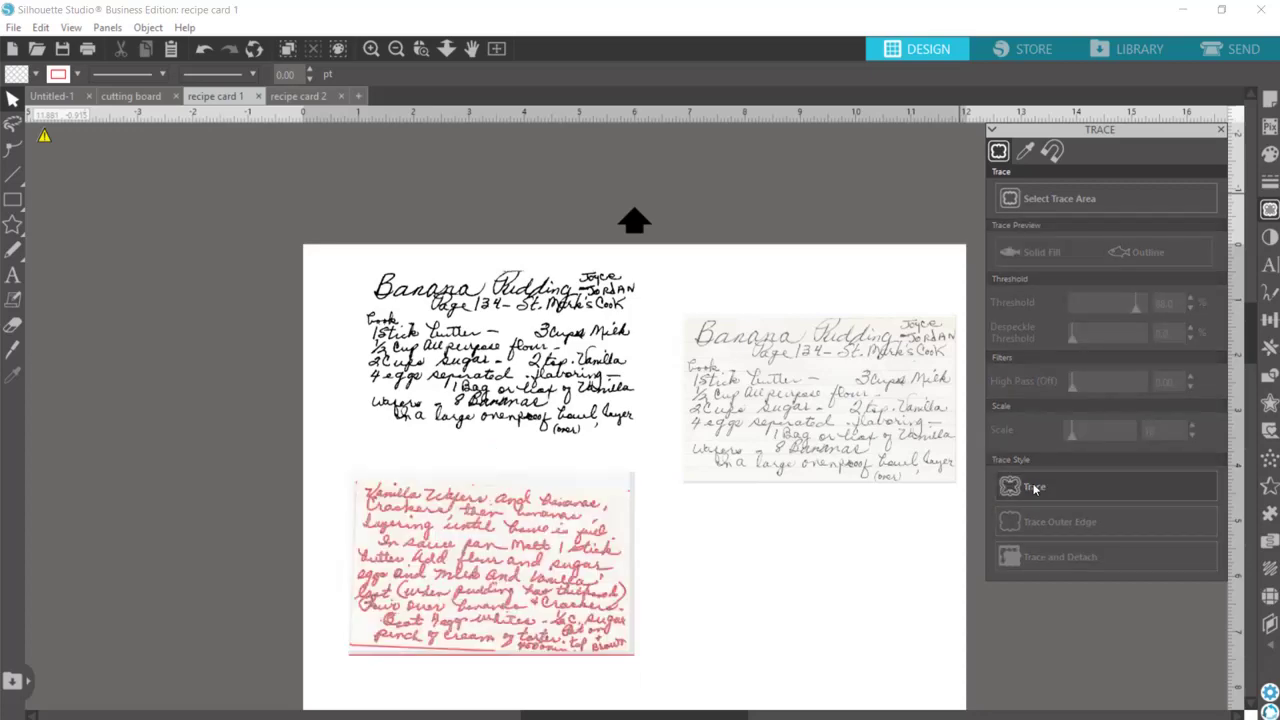
left_click_drag(538, 546, 866, 561)
left_click(536, 550)
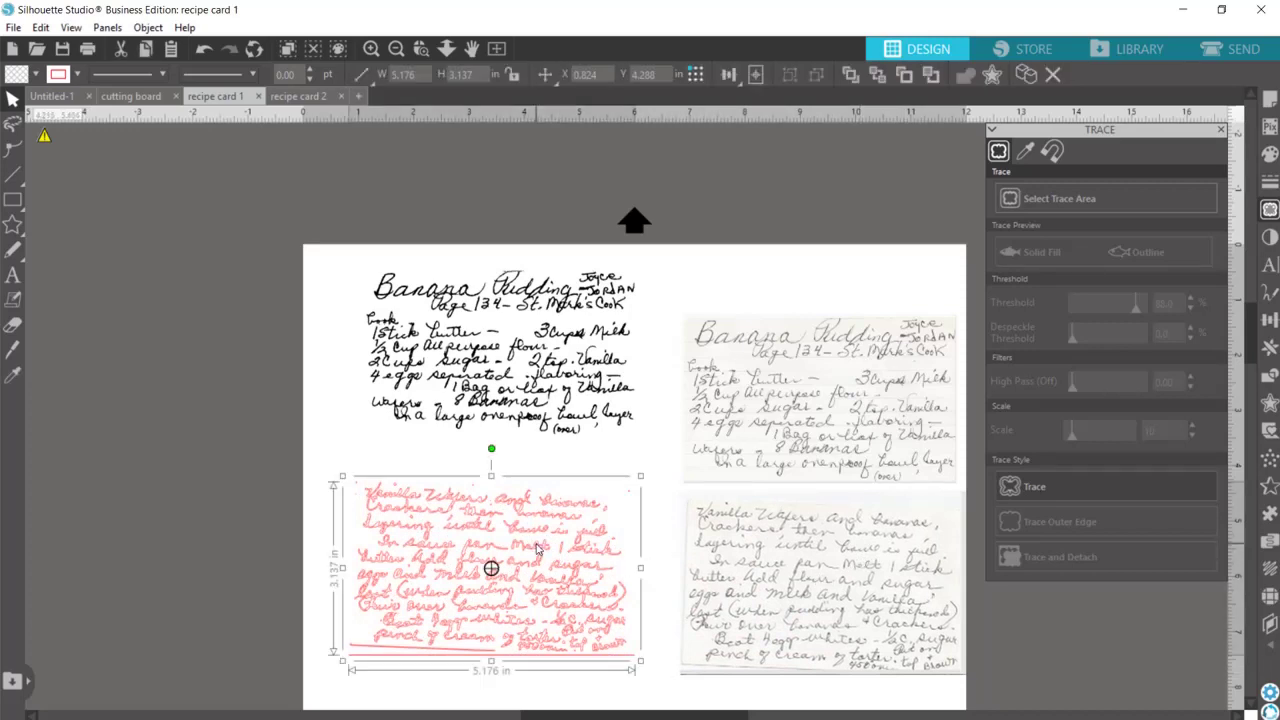
Fill the traced handwriting black and remove its red outline.
left_click(1270, 154)
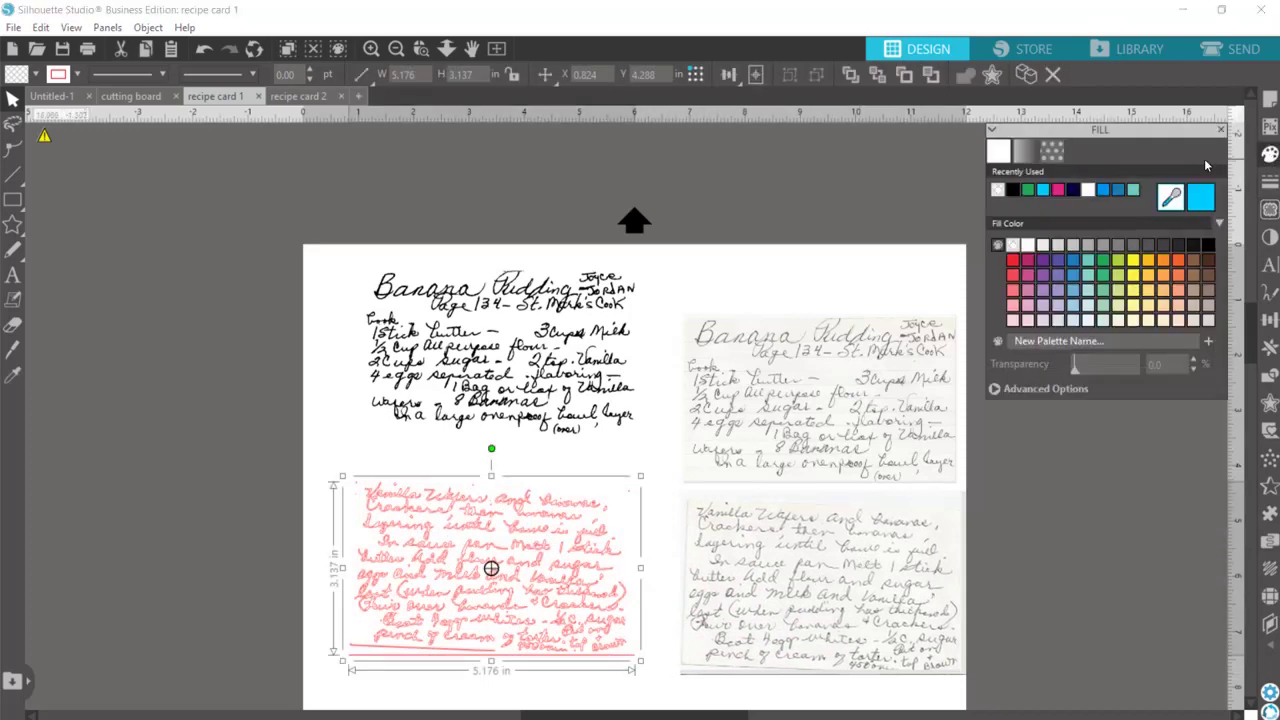
left_click(1012, 190)
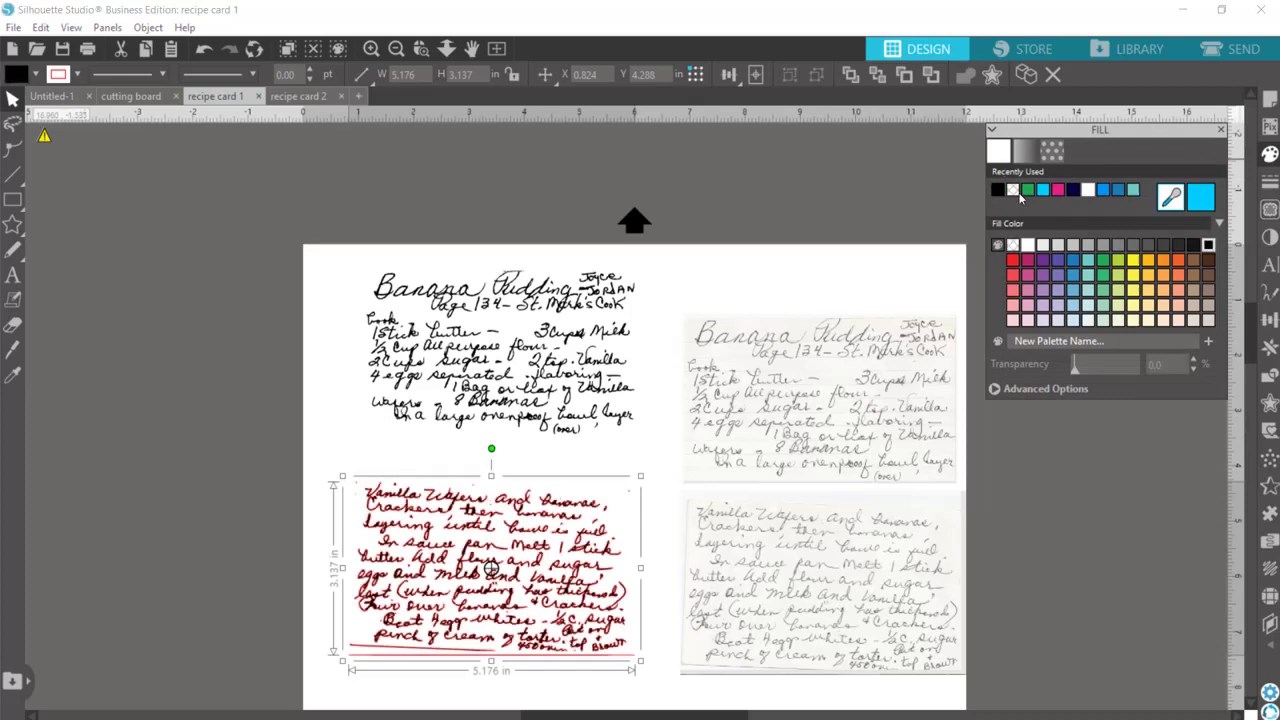
left_click(78, 74)
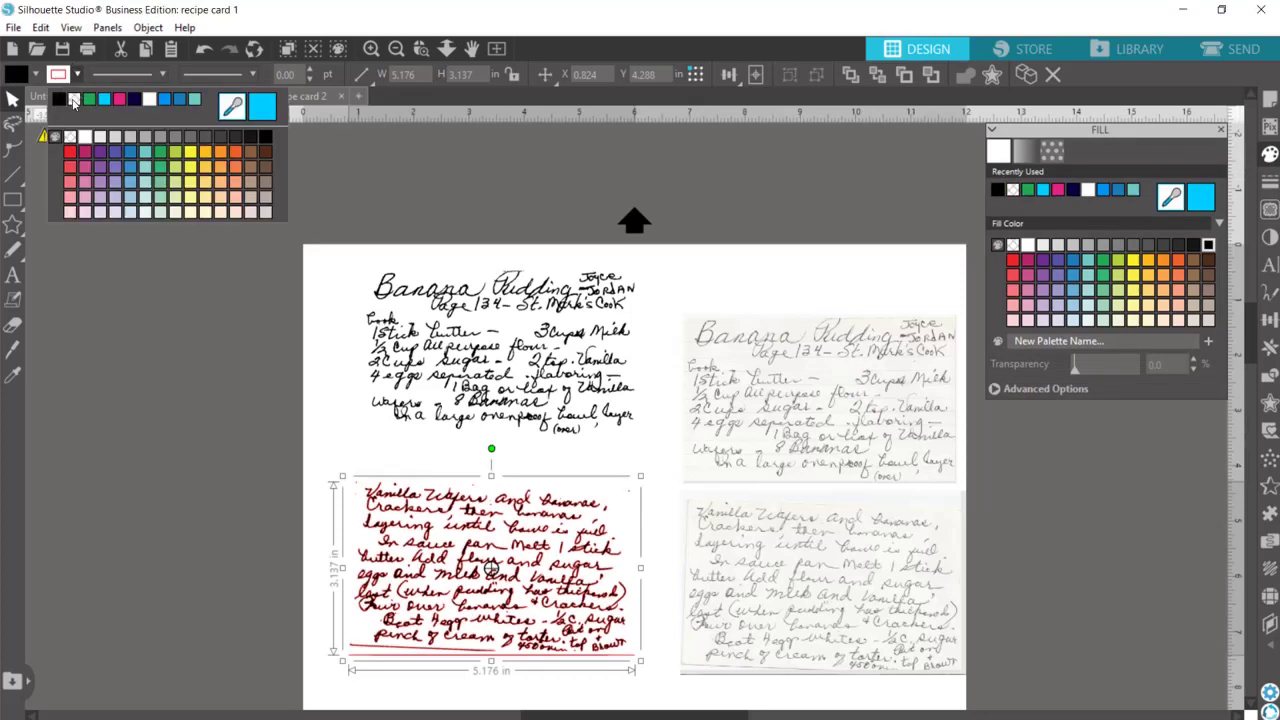
left_click(73, 100)
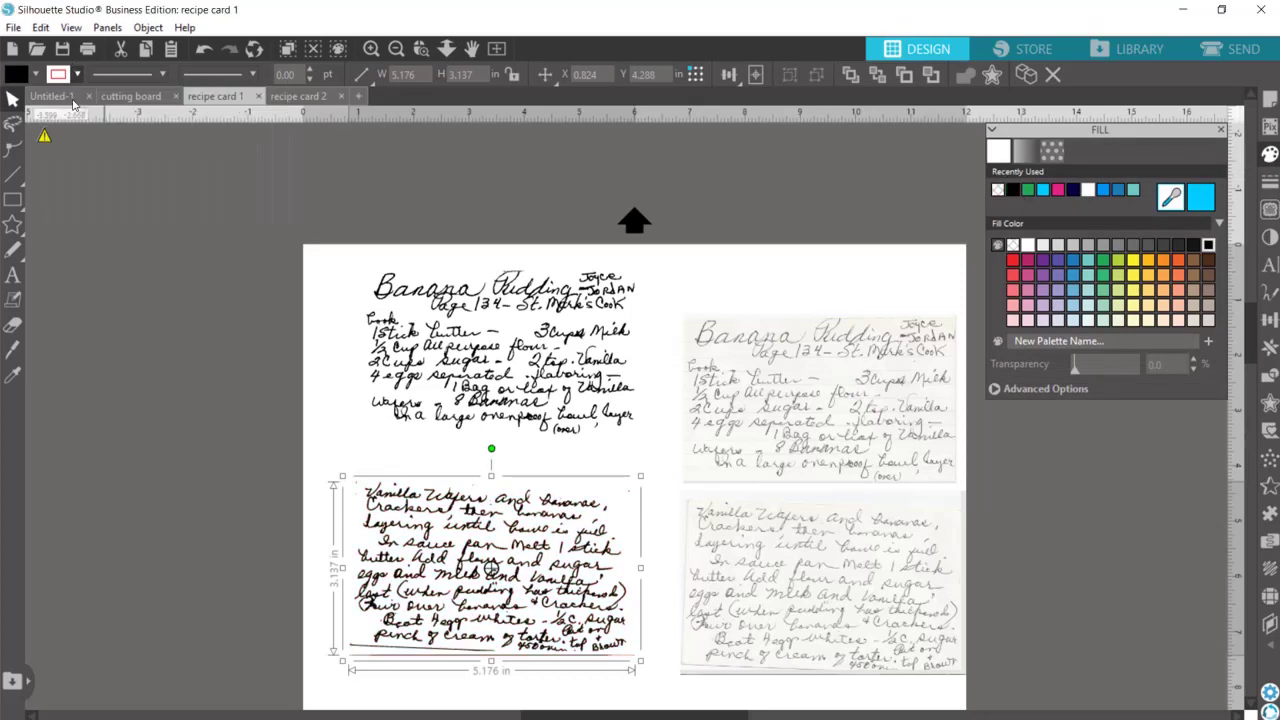
Release the compound path of the traced 'Vanilla Wafers' text.
left_click(370, 49)
left_click(370, 49)
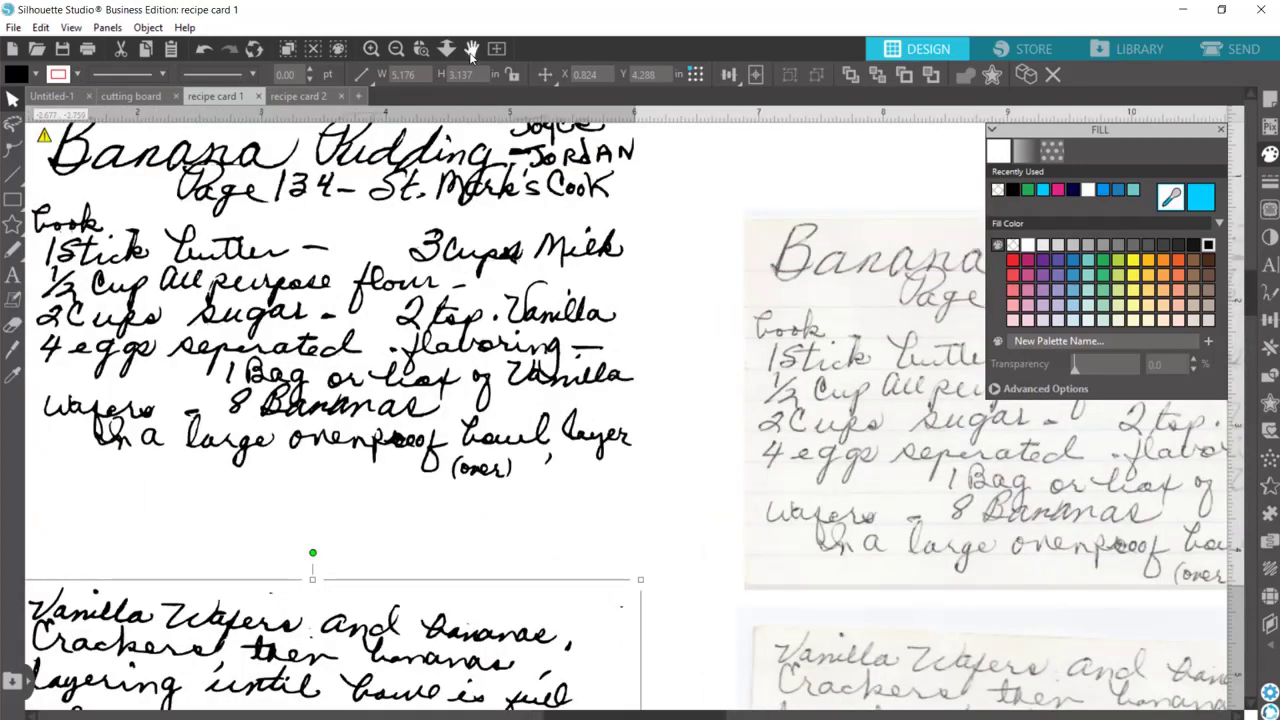
left_click(471, 48)
left_click_drag(380, 540, 563, 169)
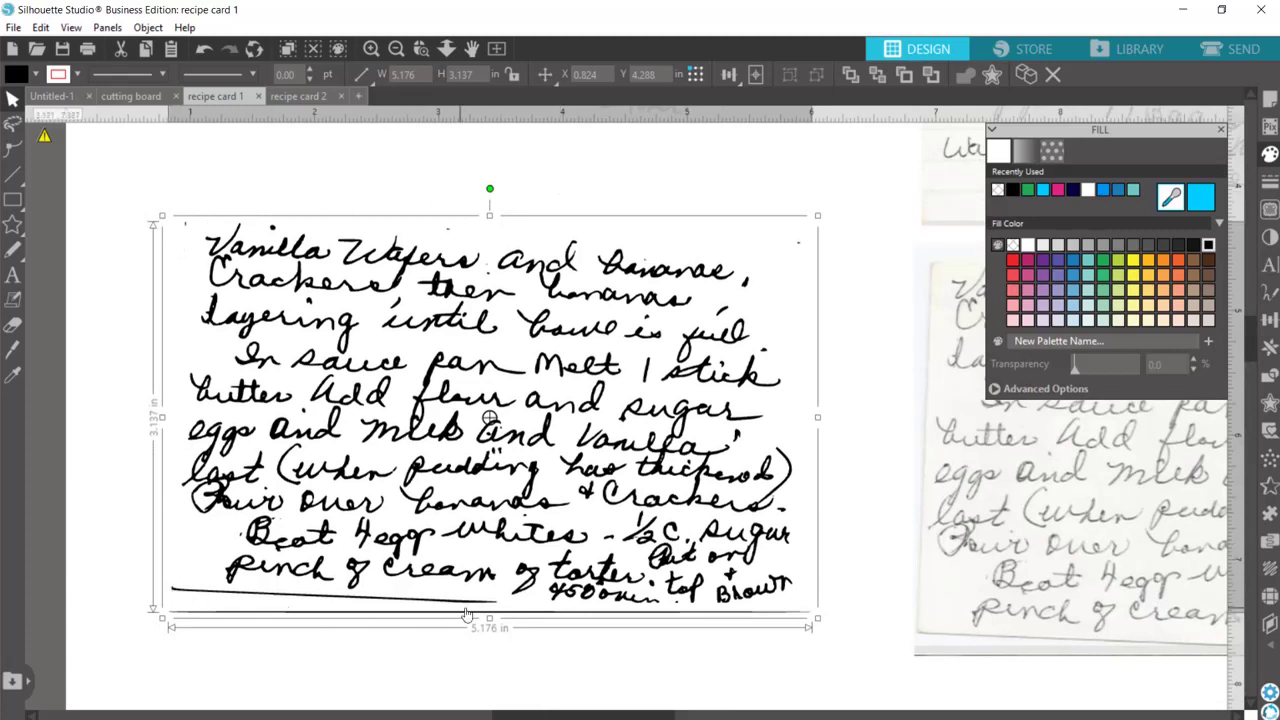
right_click(582, 552)
left_click(674, 422)
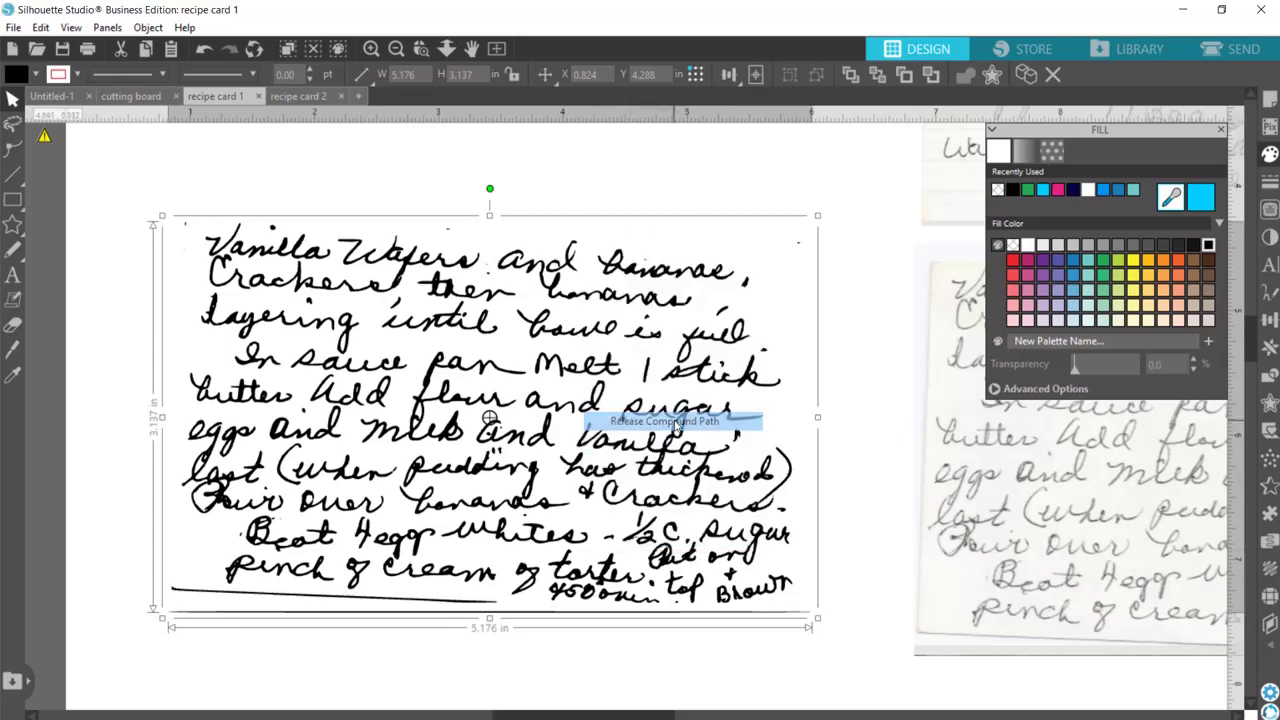
Delete the two underline strokes at the bottom of the tracing.
left_click(490, 659)
left_click(484, 604)
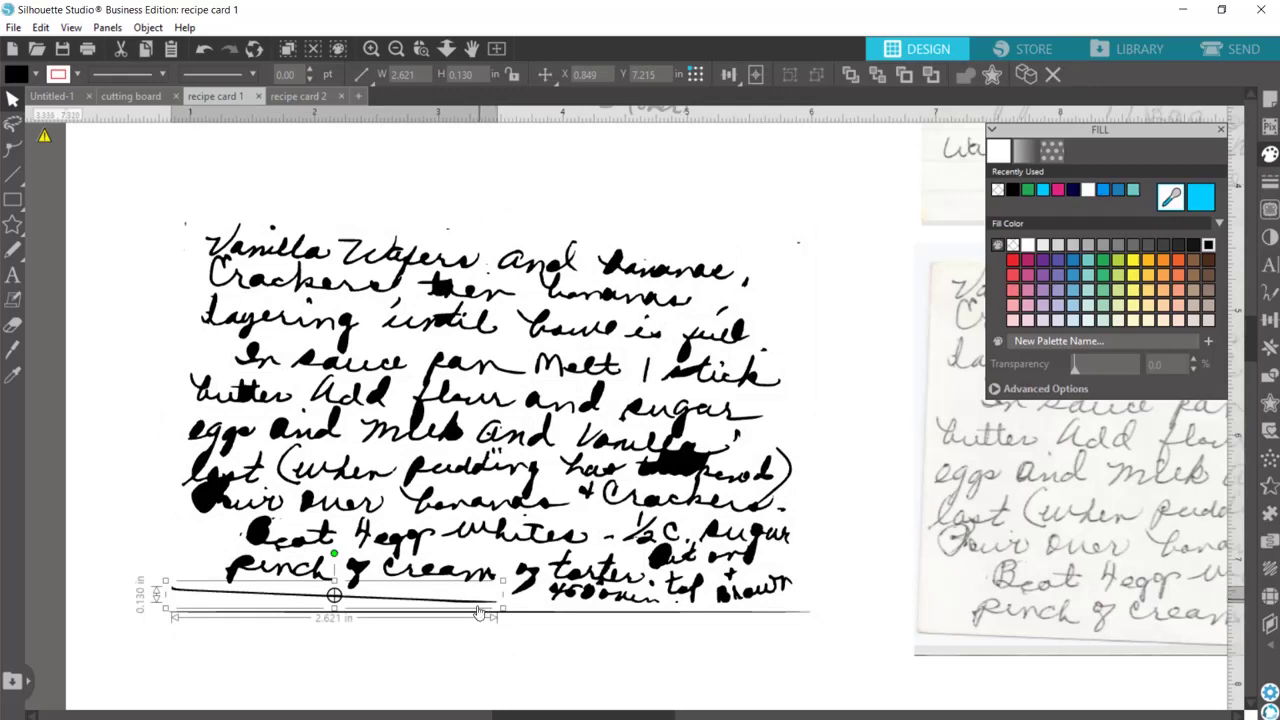
left_click(482, 612, "shift")
key("Delete")
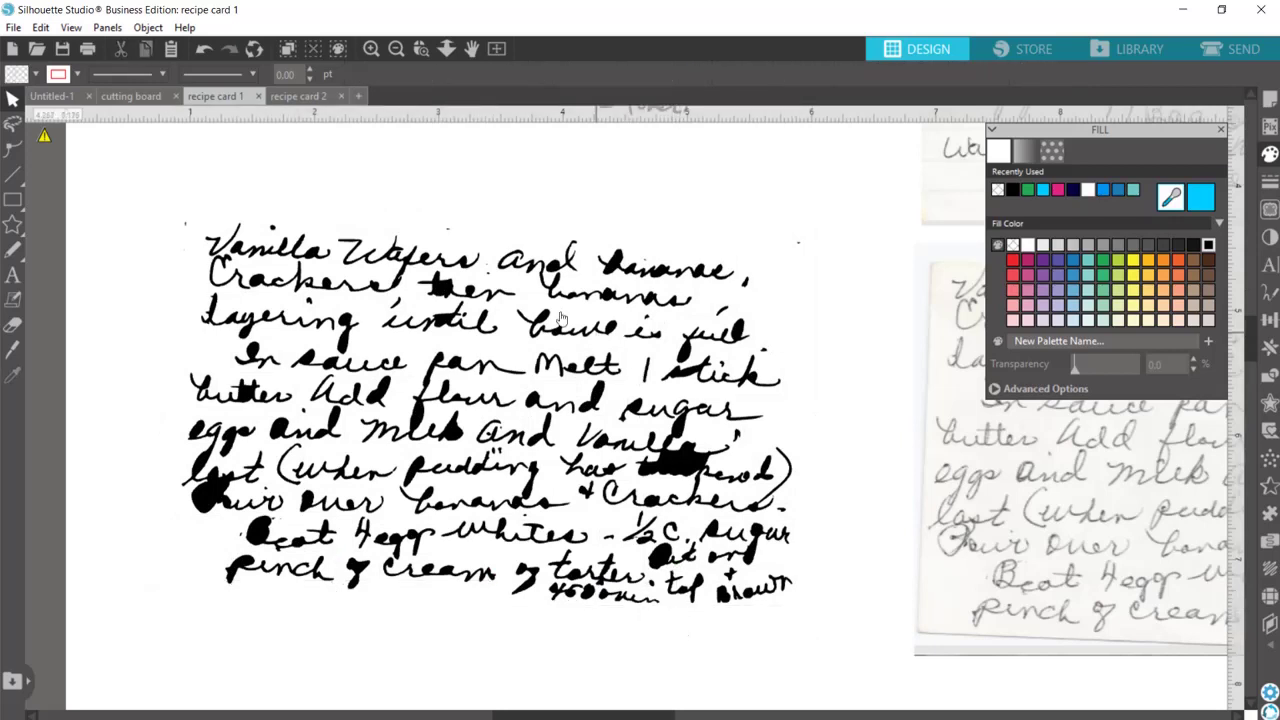
Delete the stray specks near 'Wafers' and above 'Vanilla'.
left_click(485, 266)
key("Delete")
left_click(447, 230)
key("Delete")
left_click(185, 226)
key("Delete")
Delete the leftover specks near 'Beat' and other stray bits.
left_click_drag(160, 321, 294, 548)
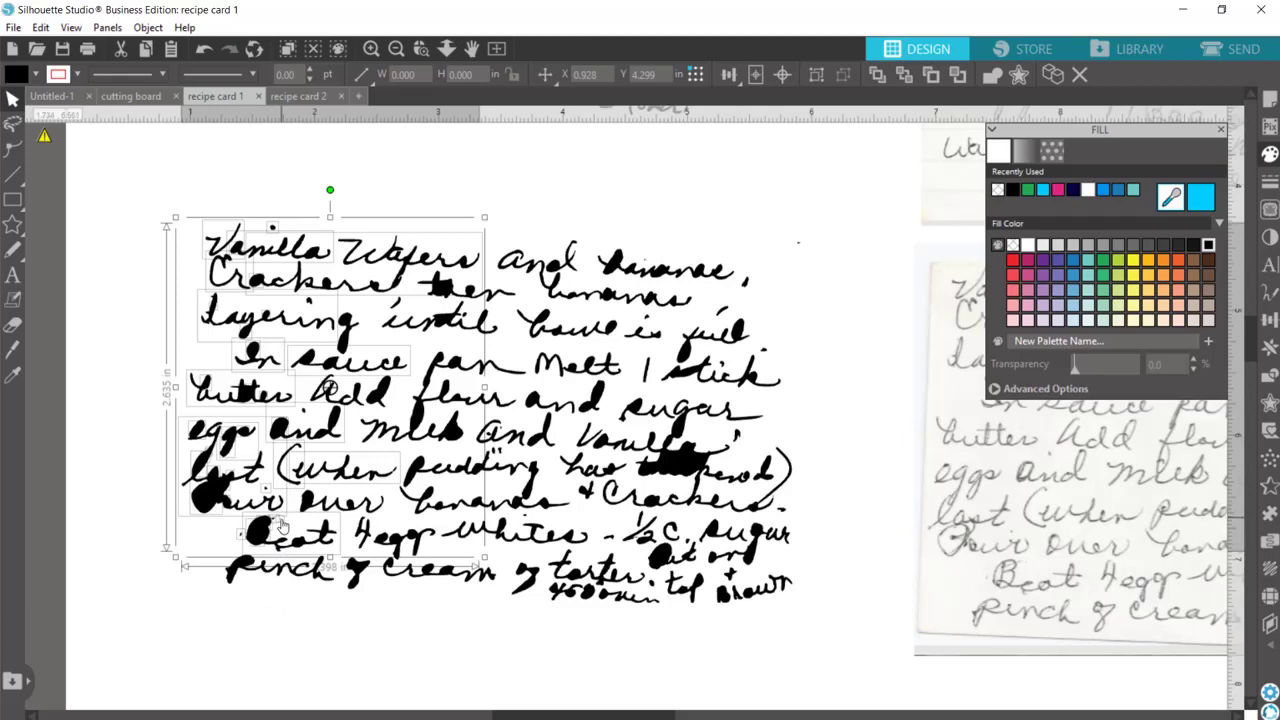
left_click(289, 612)
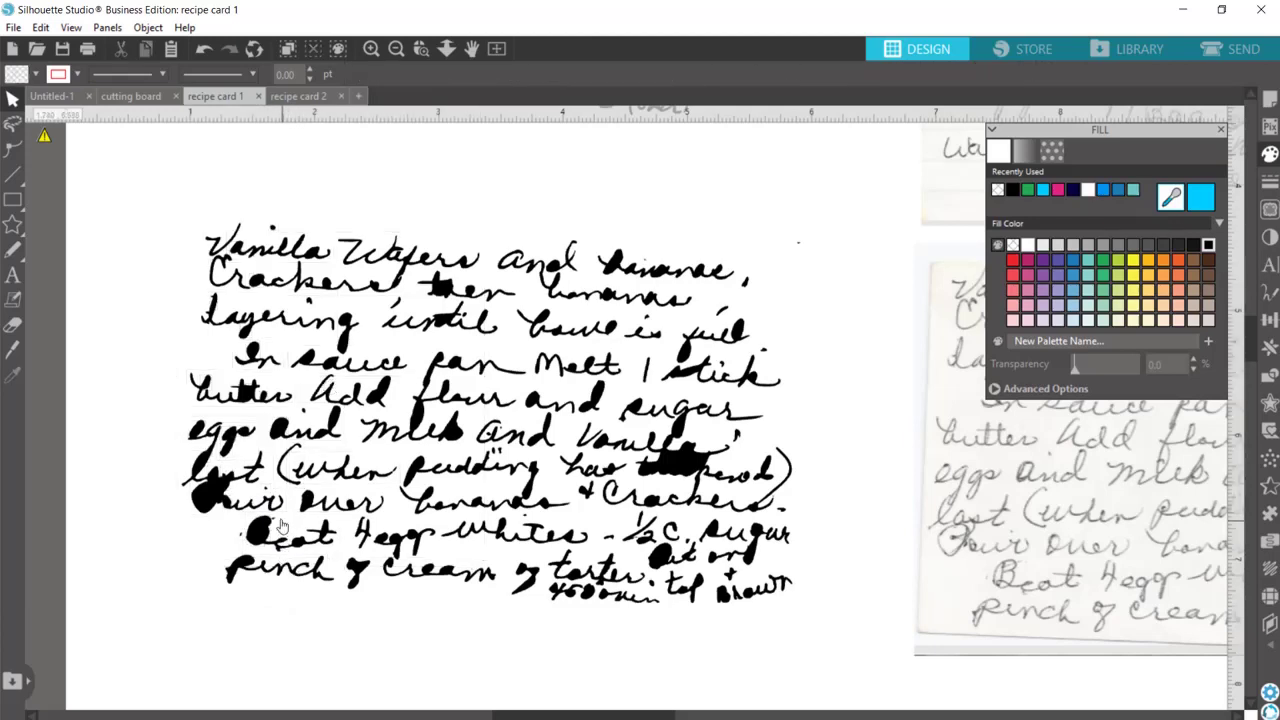
left_click(283, 522)
key("Delete")
left_click(248, 536)
key("Delete")
left_click(501, 438)
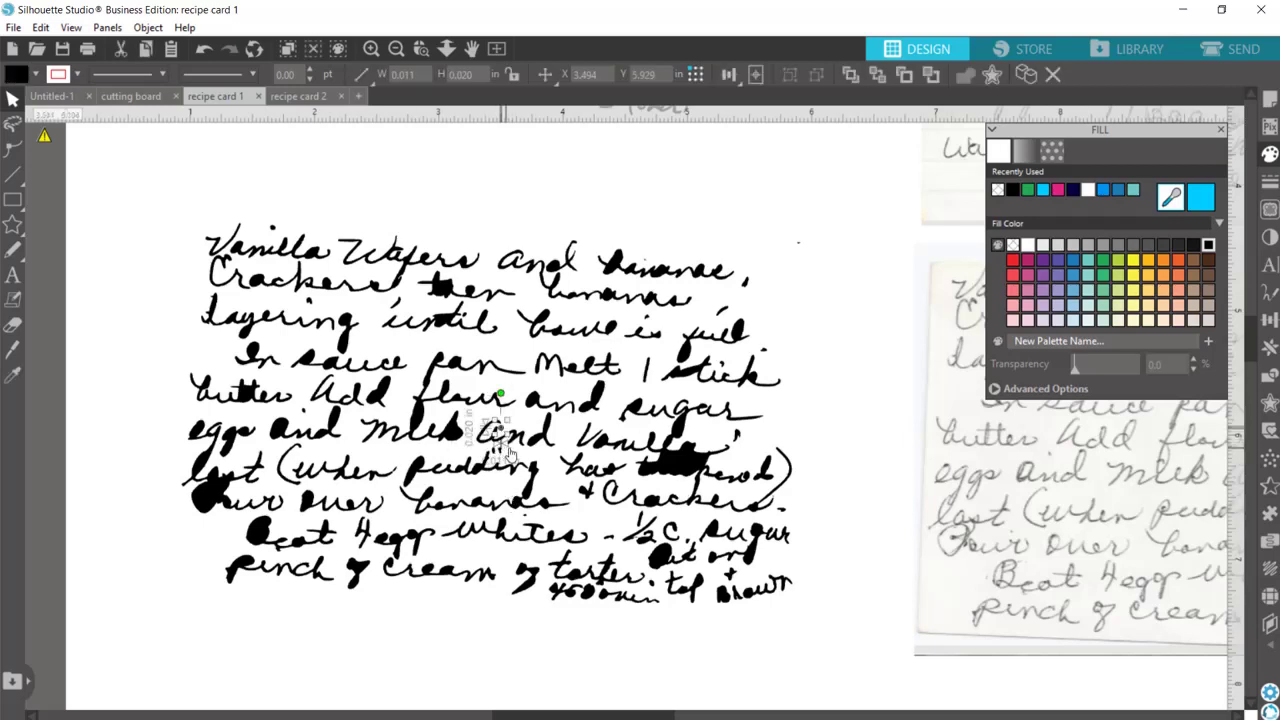
left_click(758, 307)
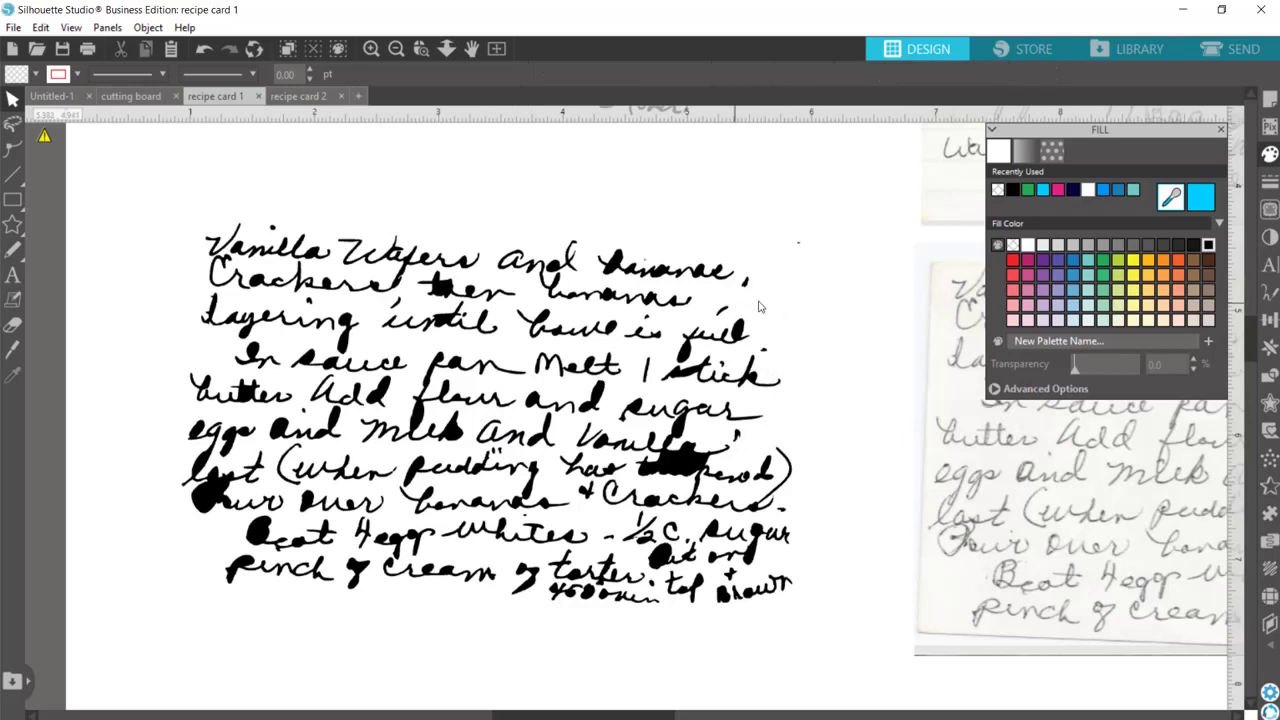
left_click(800, 250)
left_click(717, 325)
Select all pieces, make them one compound path, and close the Fill panel.
key("ctrl+a")
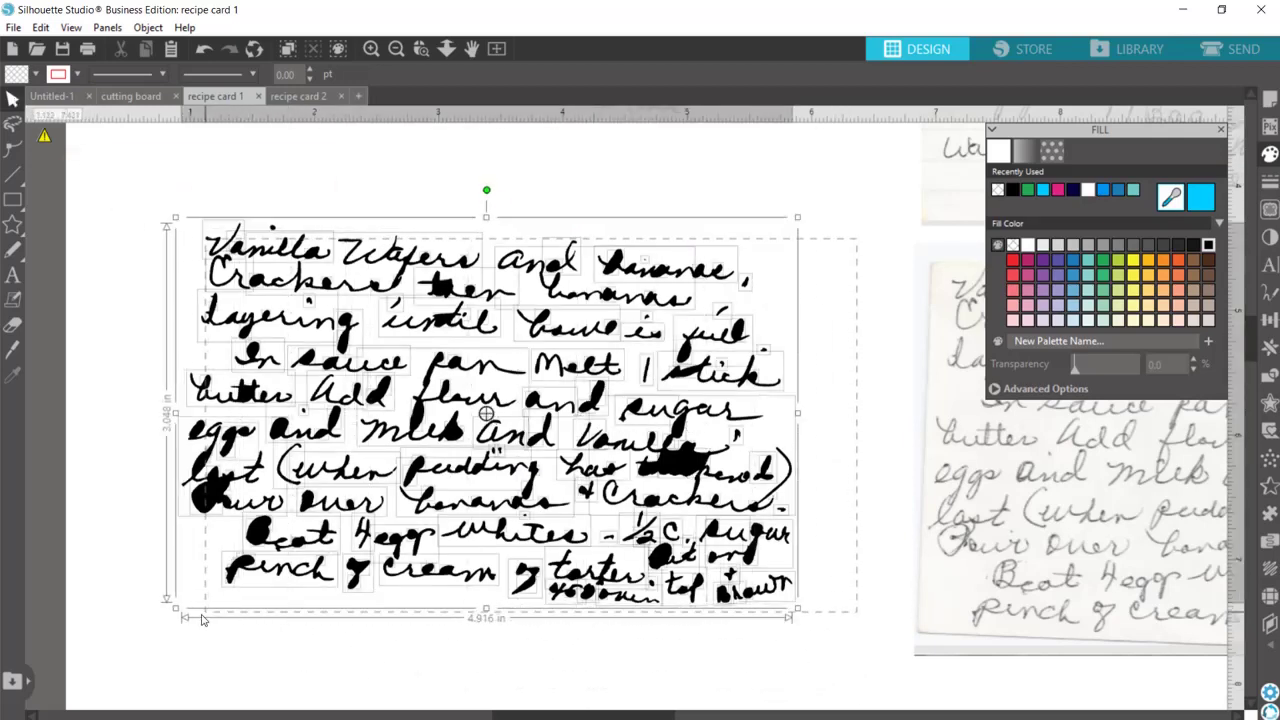
left_click_drag(143, 640, 145, 636)
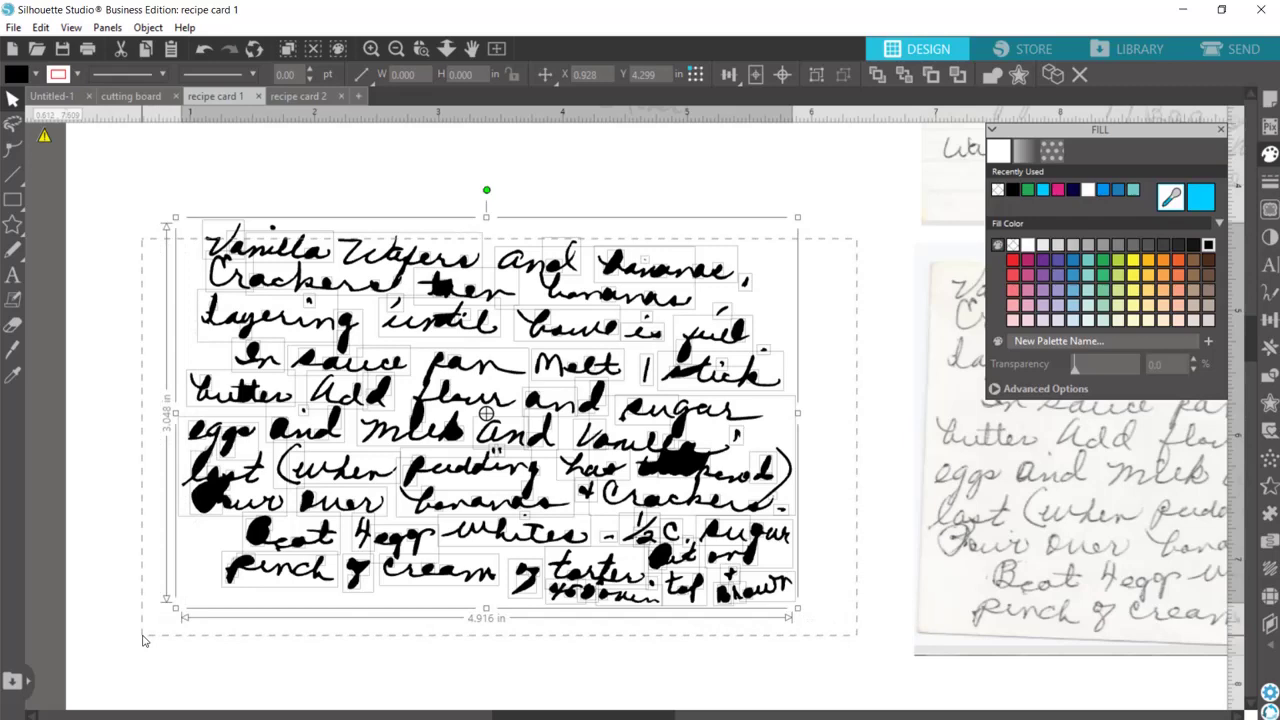
right_click(398, 368)
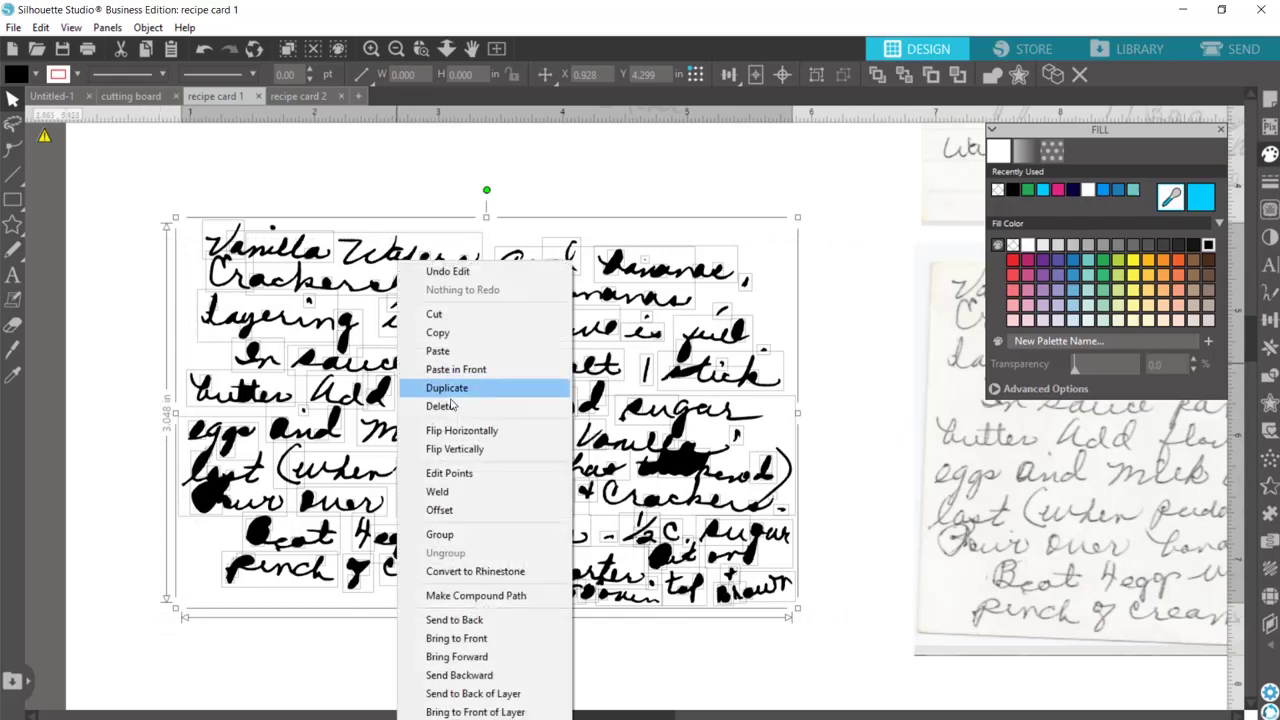
left_click(466, 594)
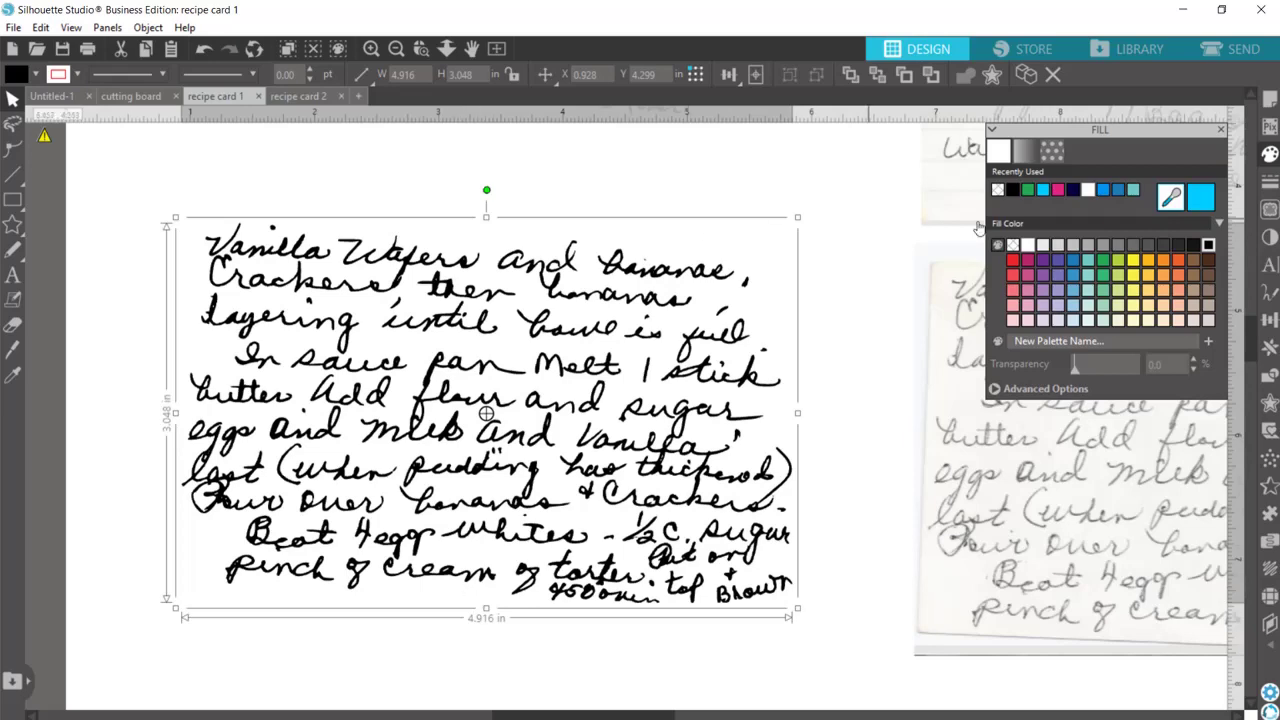
left_click(1222, 131)
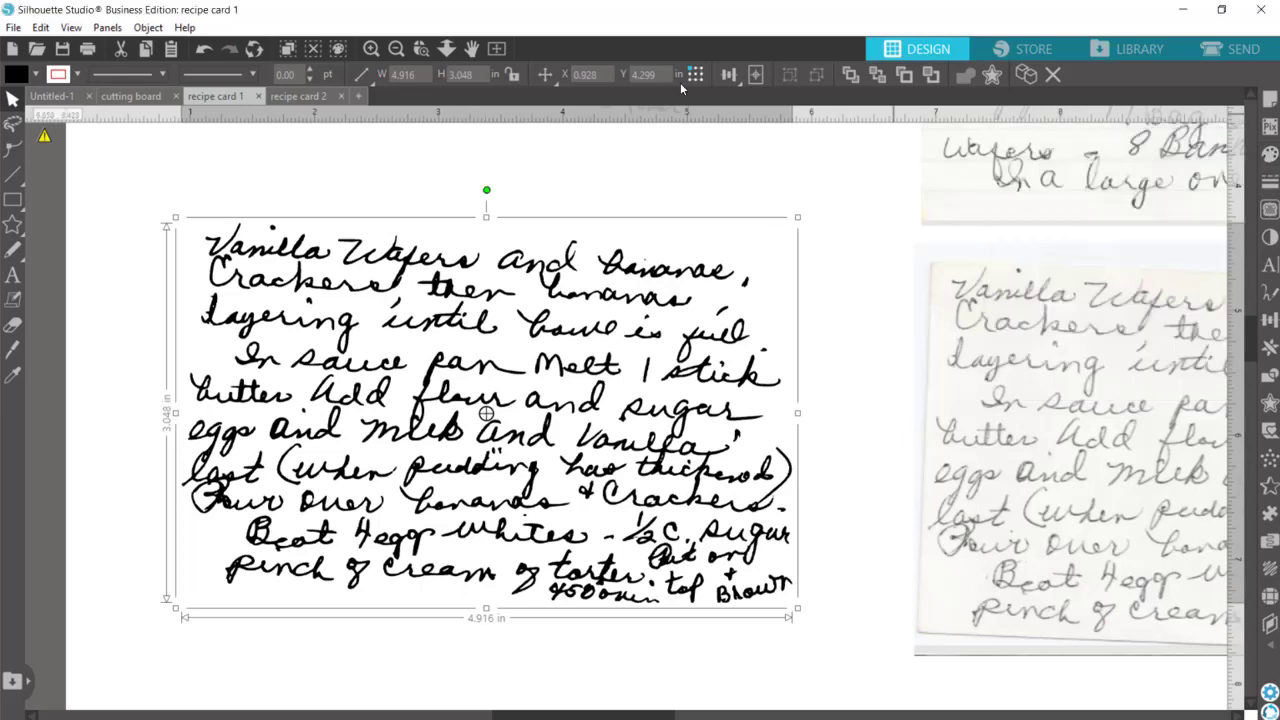
Place the second card's traced lettering directly beneath the Banana Pudding tracing.
left_click(398, 51)
left_click(398, 51)
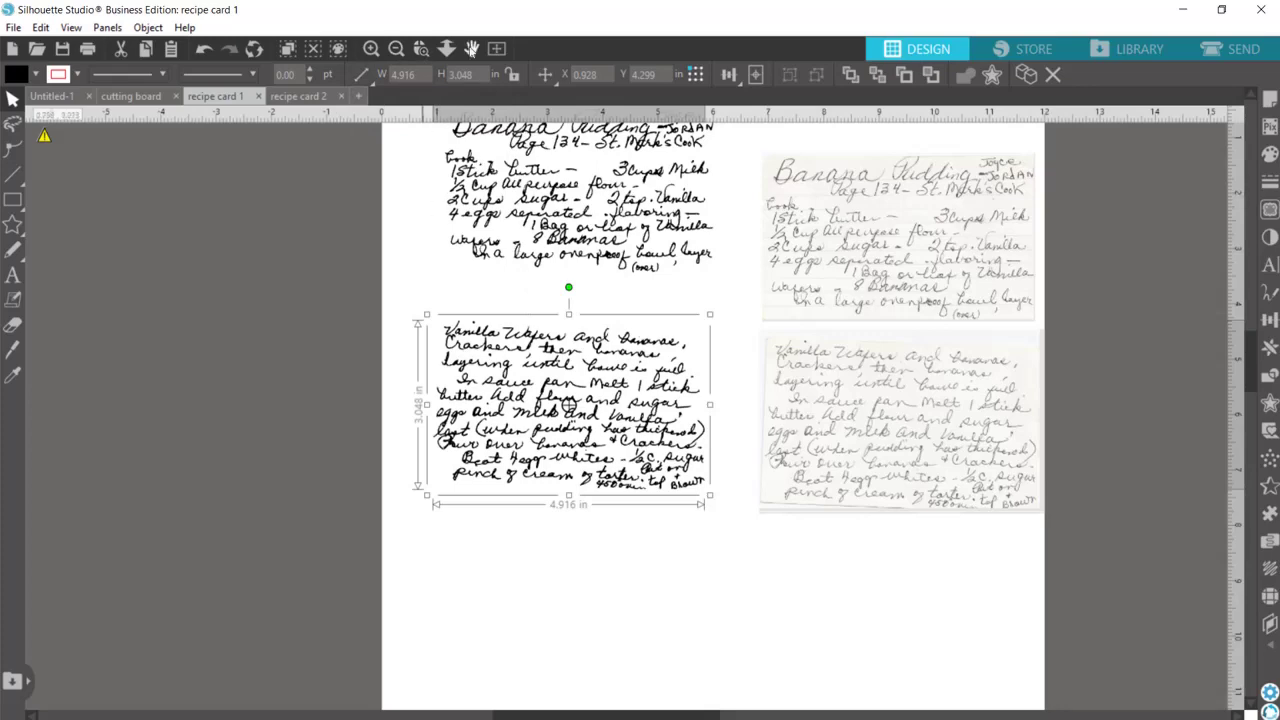
left_click(471, 48)
mouse_move(439, 194)
left_mouse_down()
mouse_move(429, 278)
mouse_move(380, 282)
left_mouse_up()
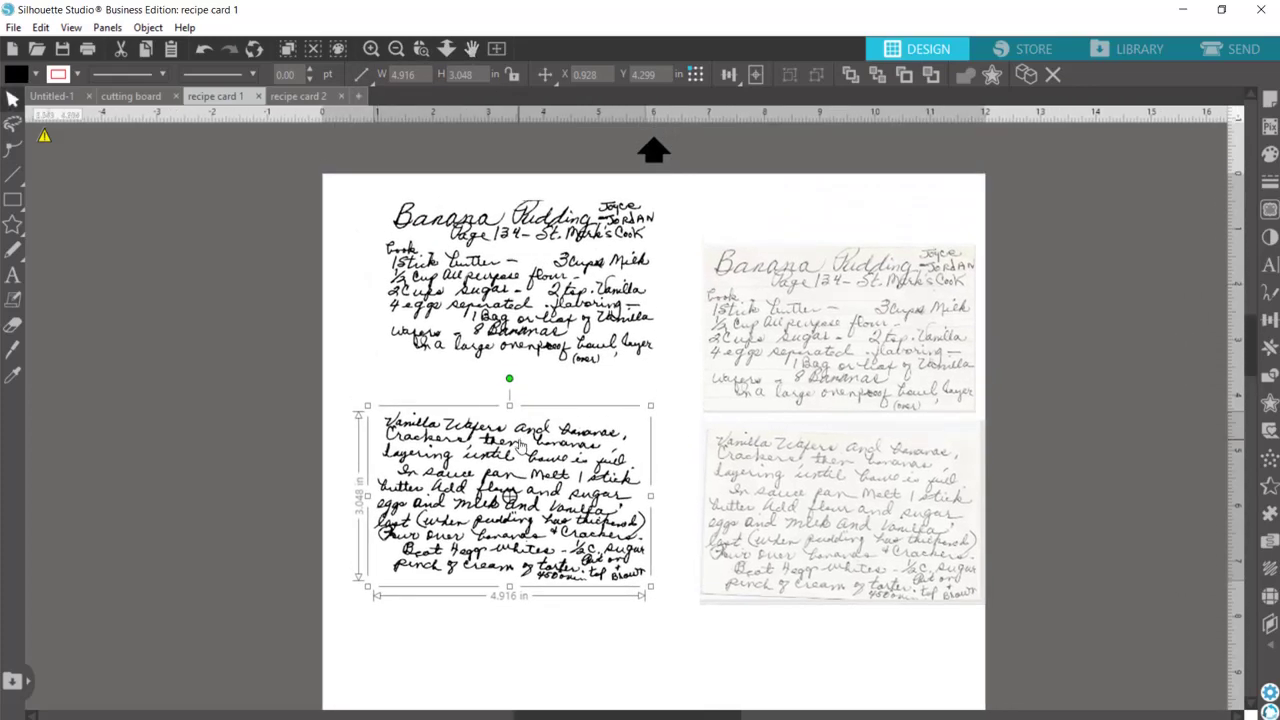
left_click_drag(518, 444, 536, 391)
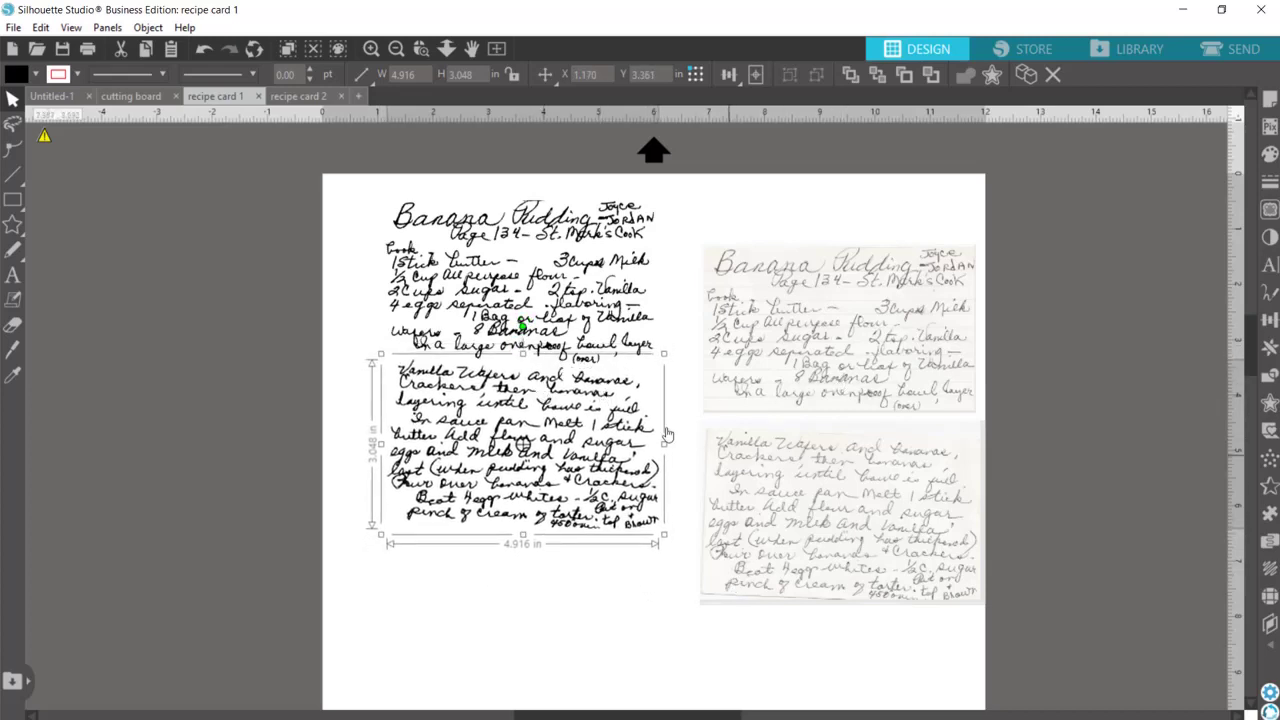
left_click_drag(608, 437, 604, 434)
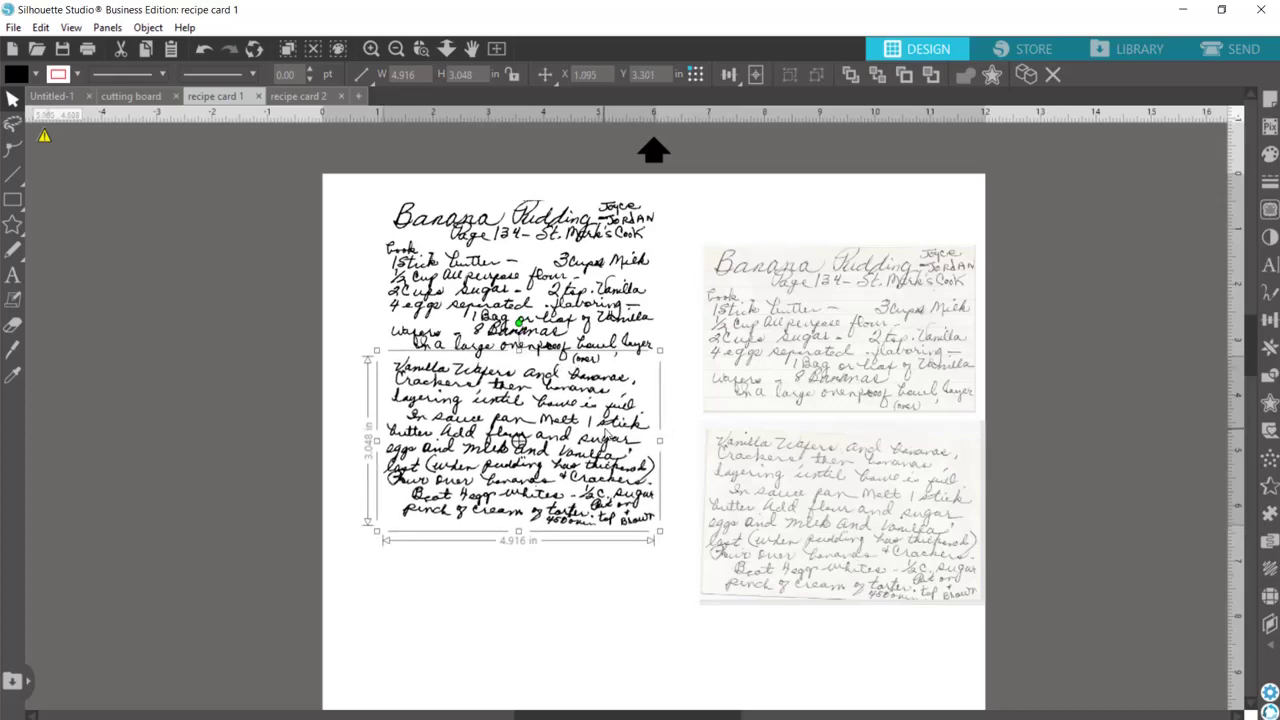
left_click(370, 49)
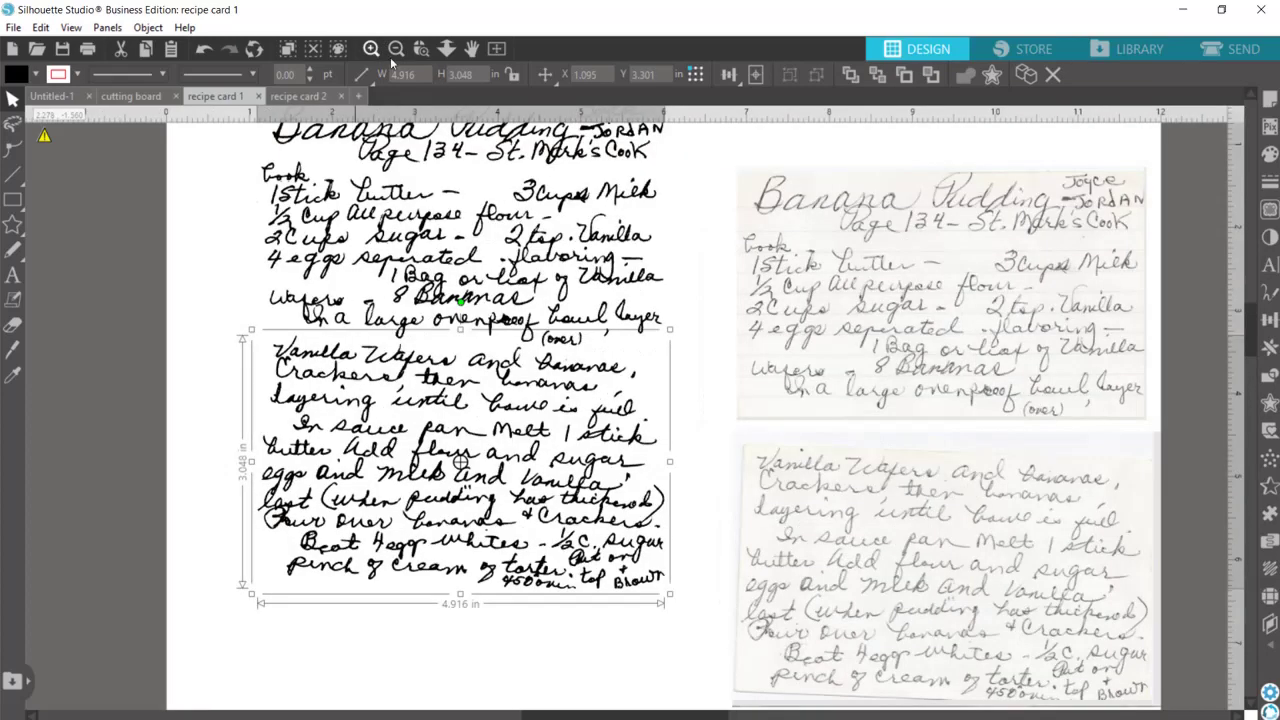
Release the lower tracing's compound path back into pieces.
left_click_drag(585, 430, 587, 435)
right_click(536, 440)
left_click(590, 597)
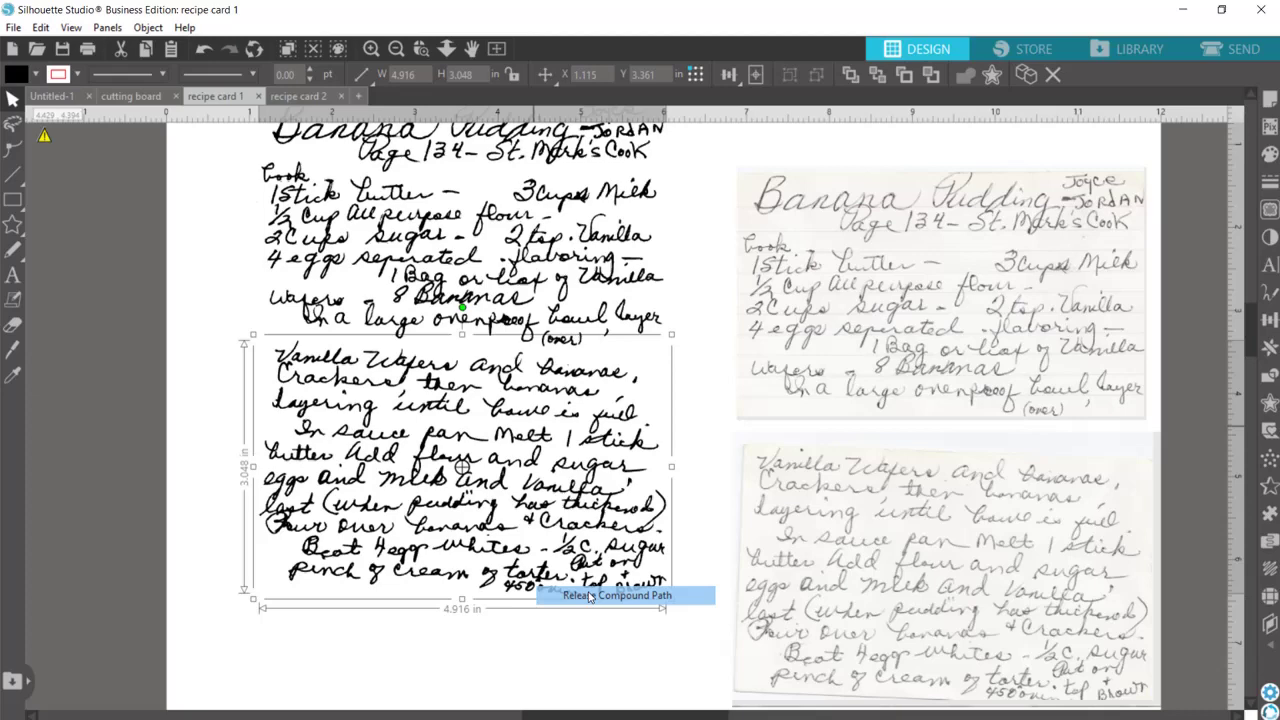
left_click(700, 362)
Delete a small stray speck from the lower tracing.
left_click_drag(670, 344, 178, 386)
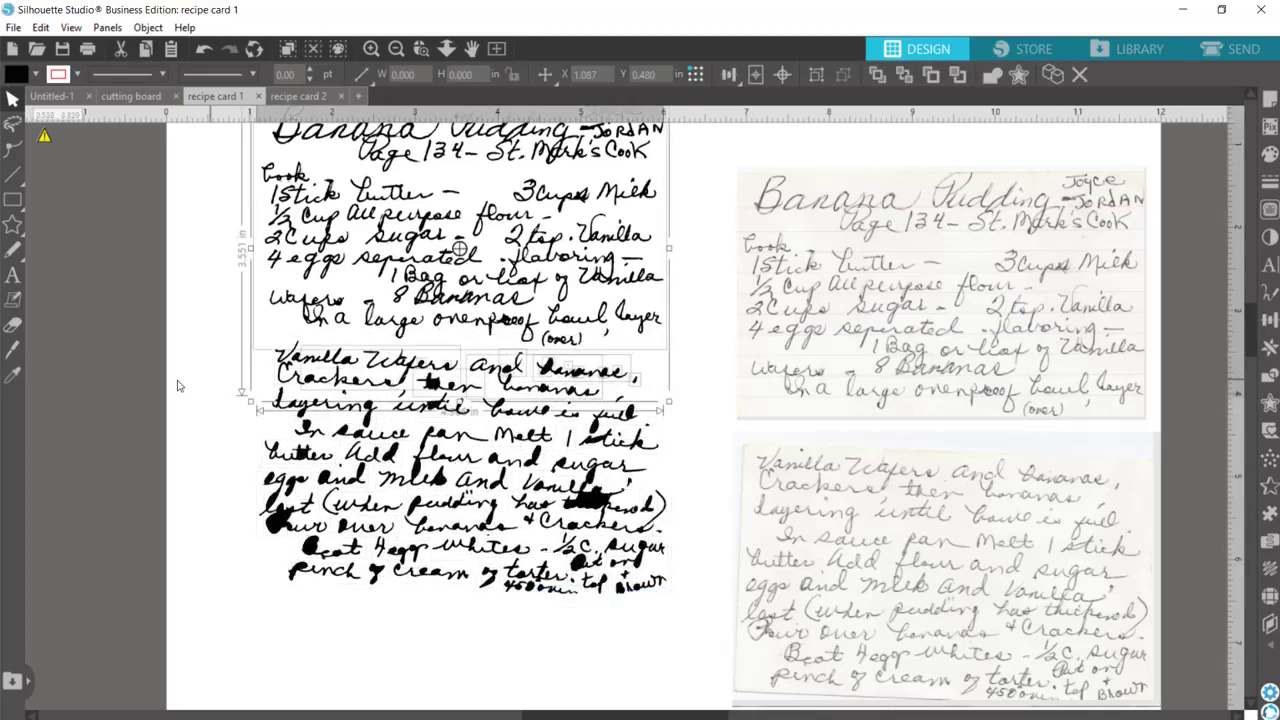
left_click(178, 386)
left_click_drag(240, 332, 344, 352)
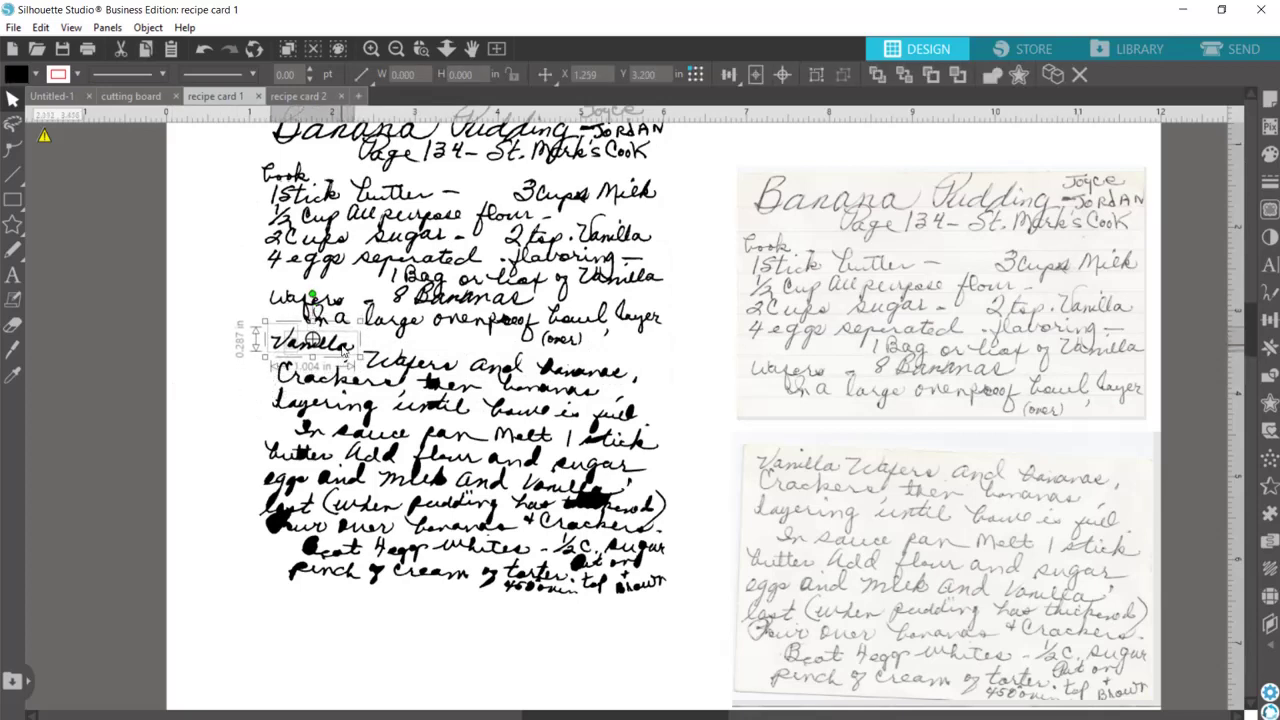
left_click(556, 340)
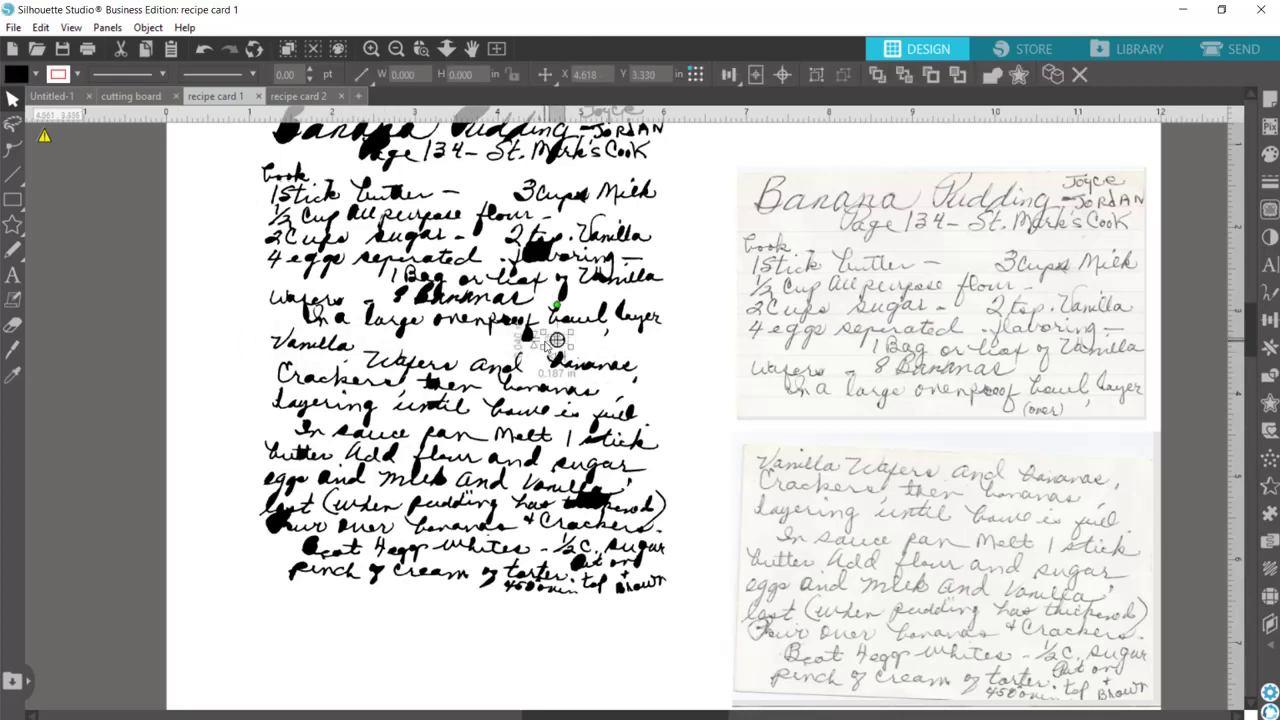
key("Delete")
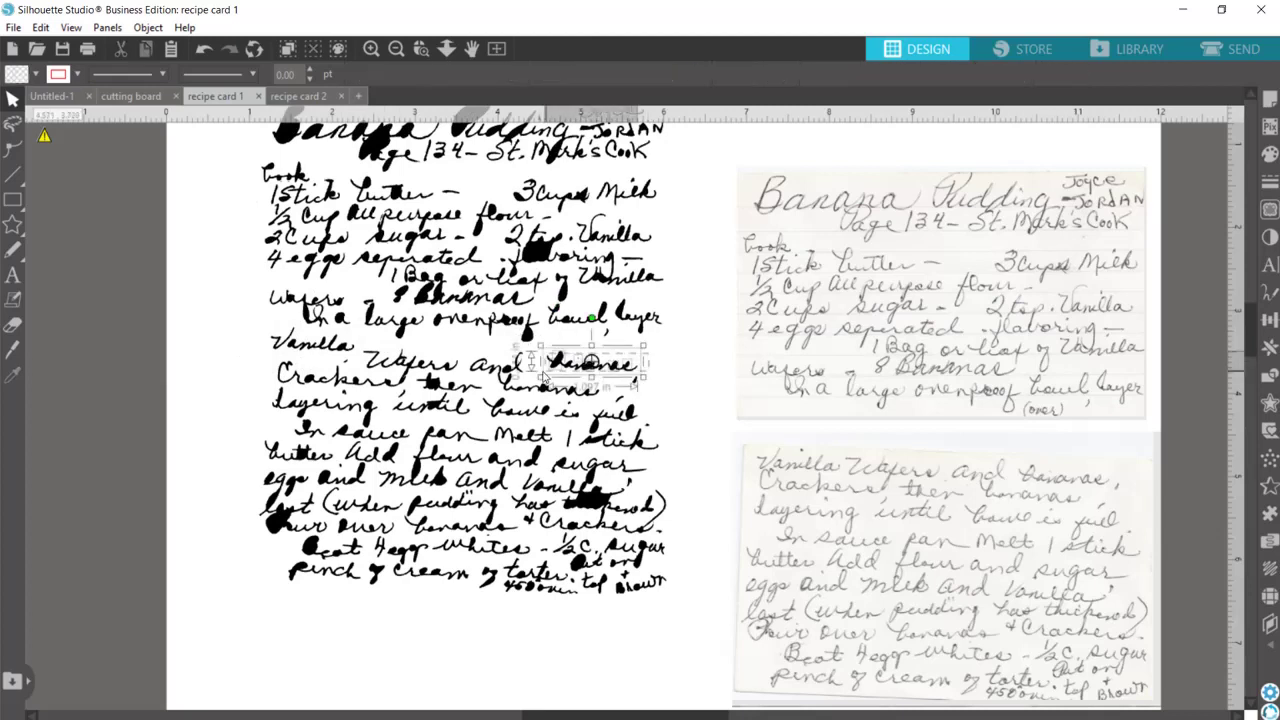
Move the words 'Bananas' and 'and' up to clear the first half.
left_click(565, 370)
left_click_drag(618, 374, 620, 362)
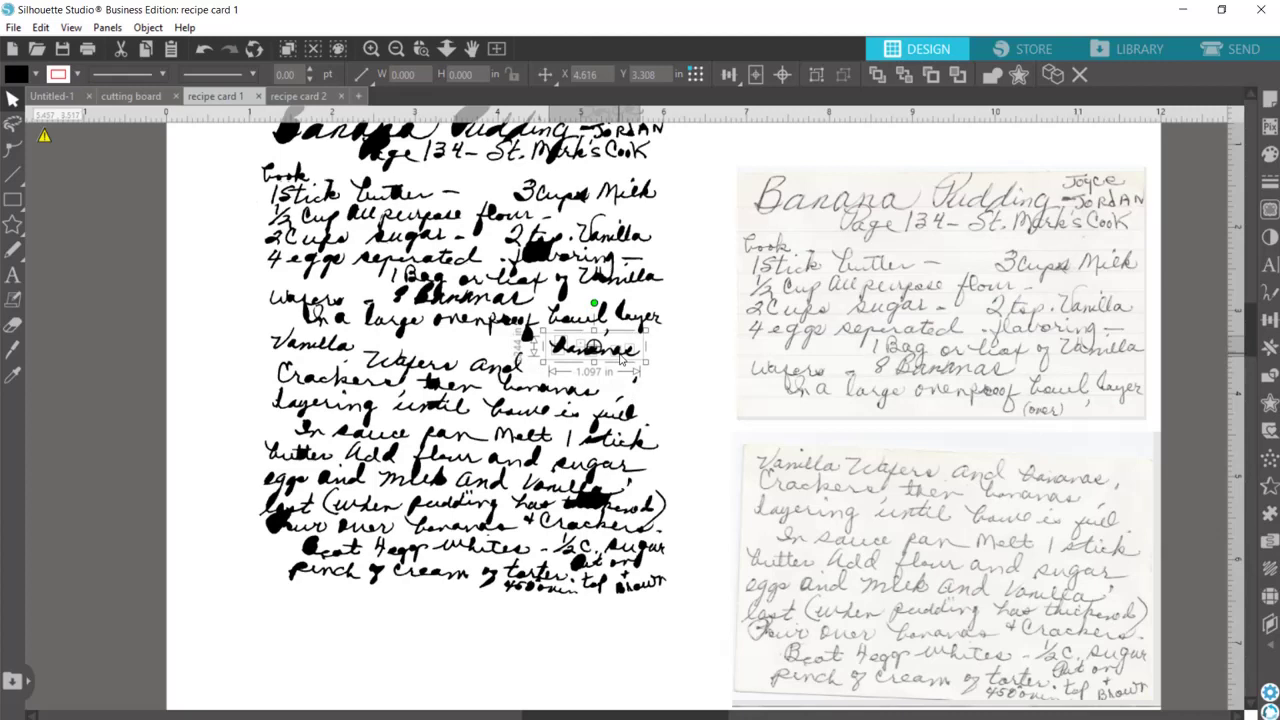
left_click(490, 352)
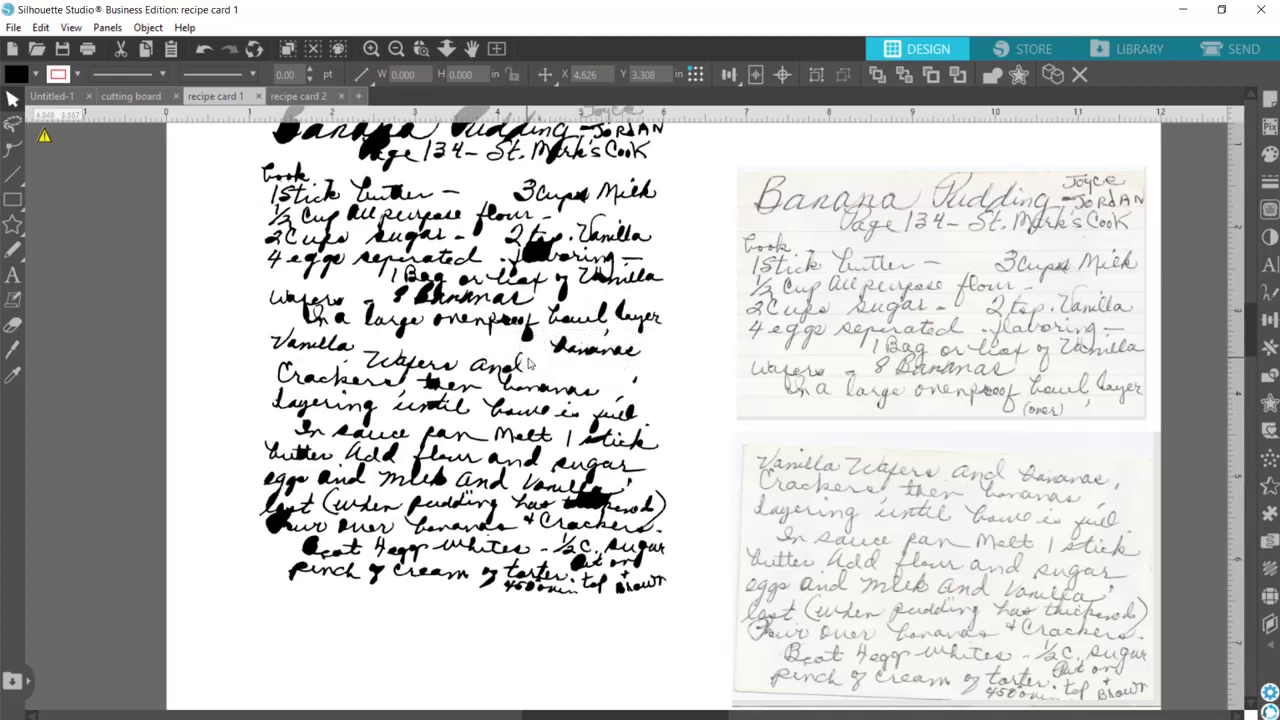
left_click(488, 362)
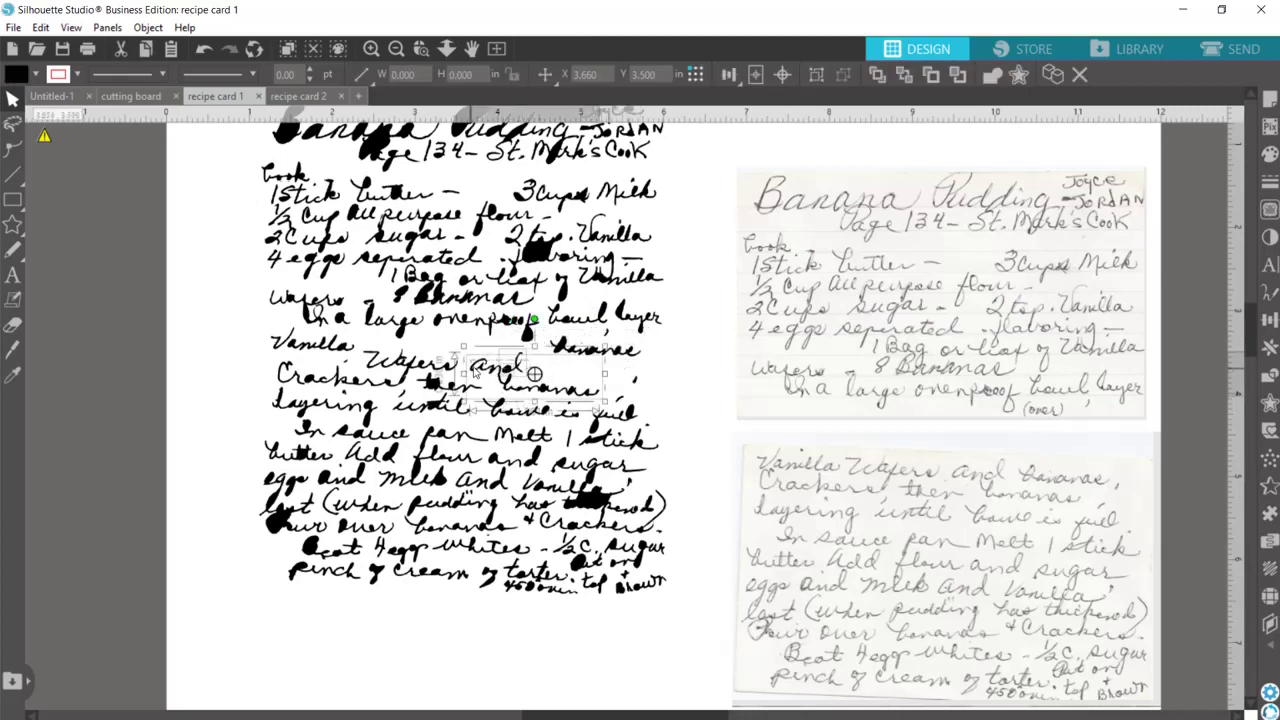
left_click_drag(476, 371, 516, 360)
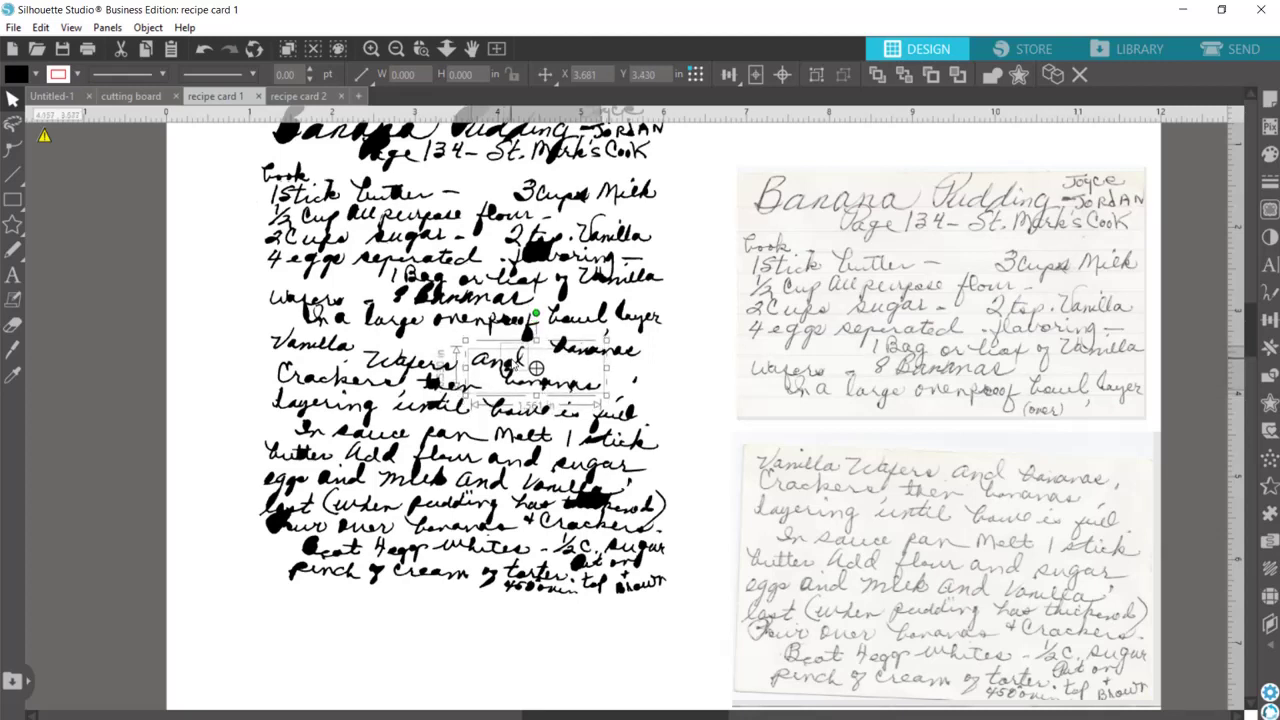
left_click(358, 357)
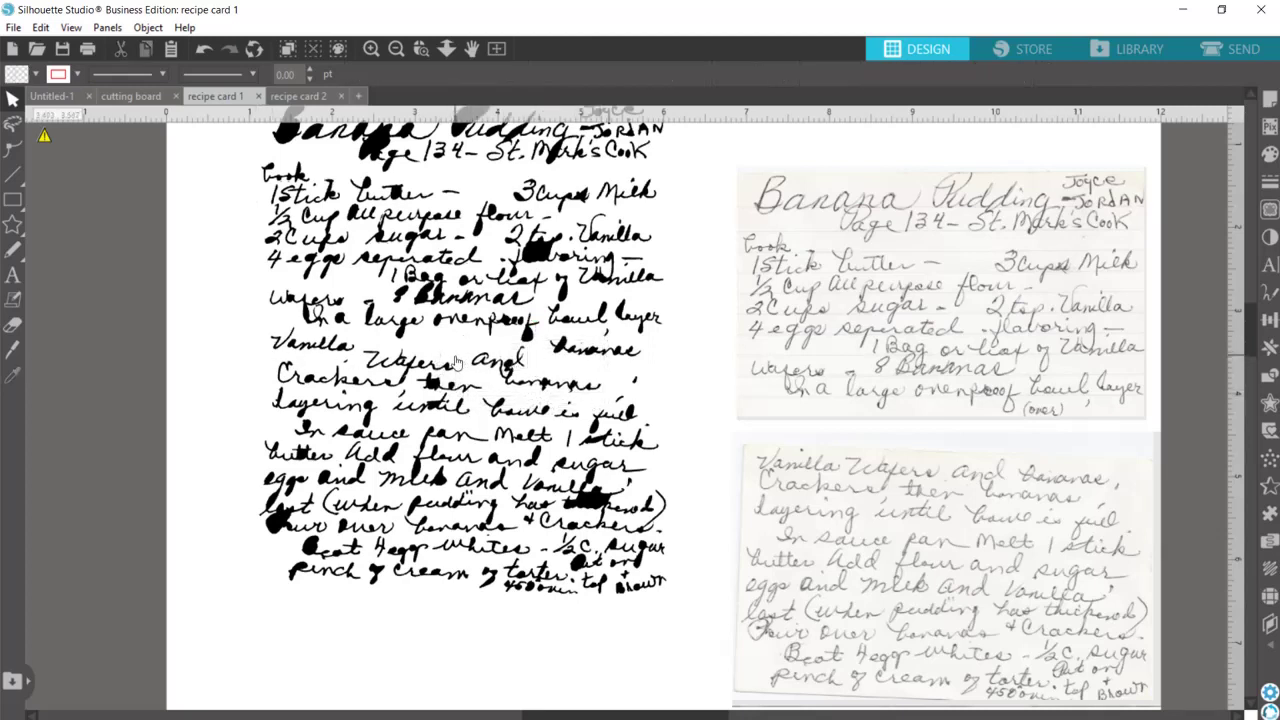
left_click(423, 375)
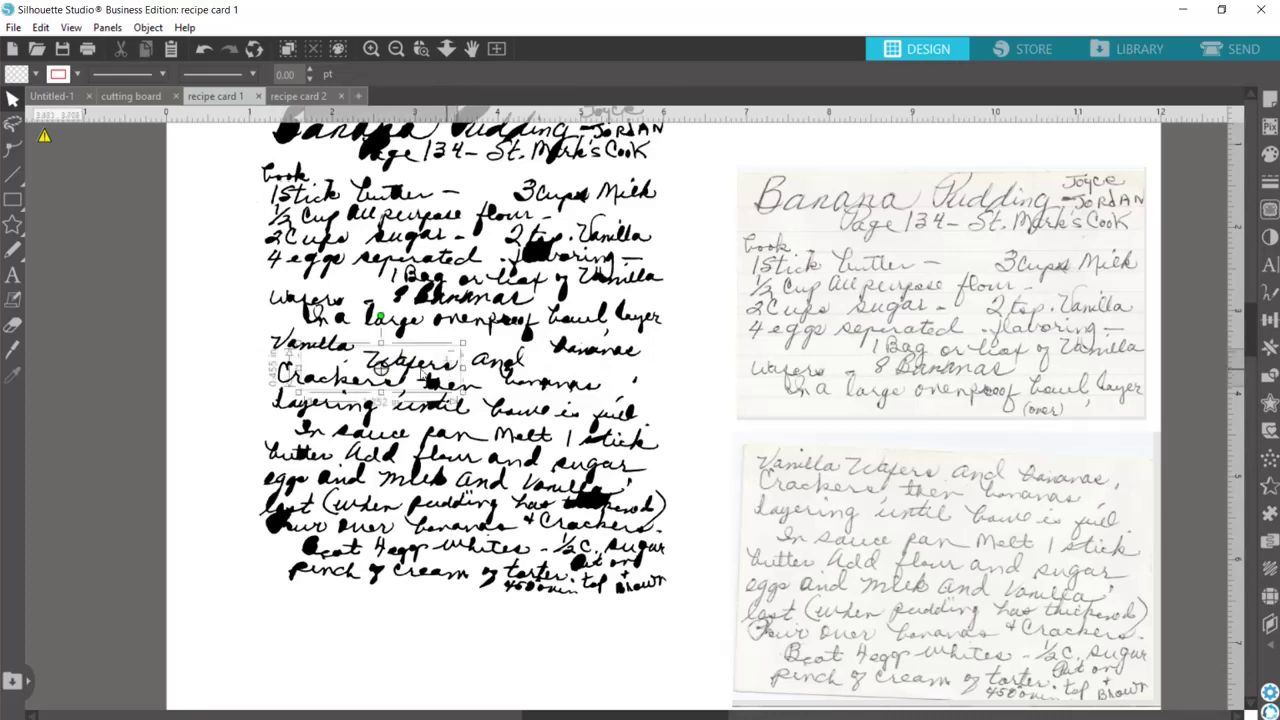
left_click(603, 377)
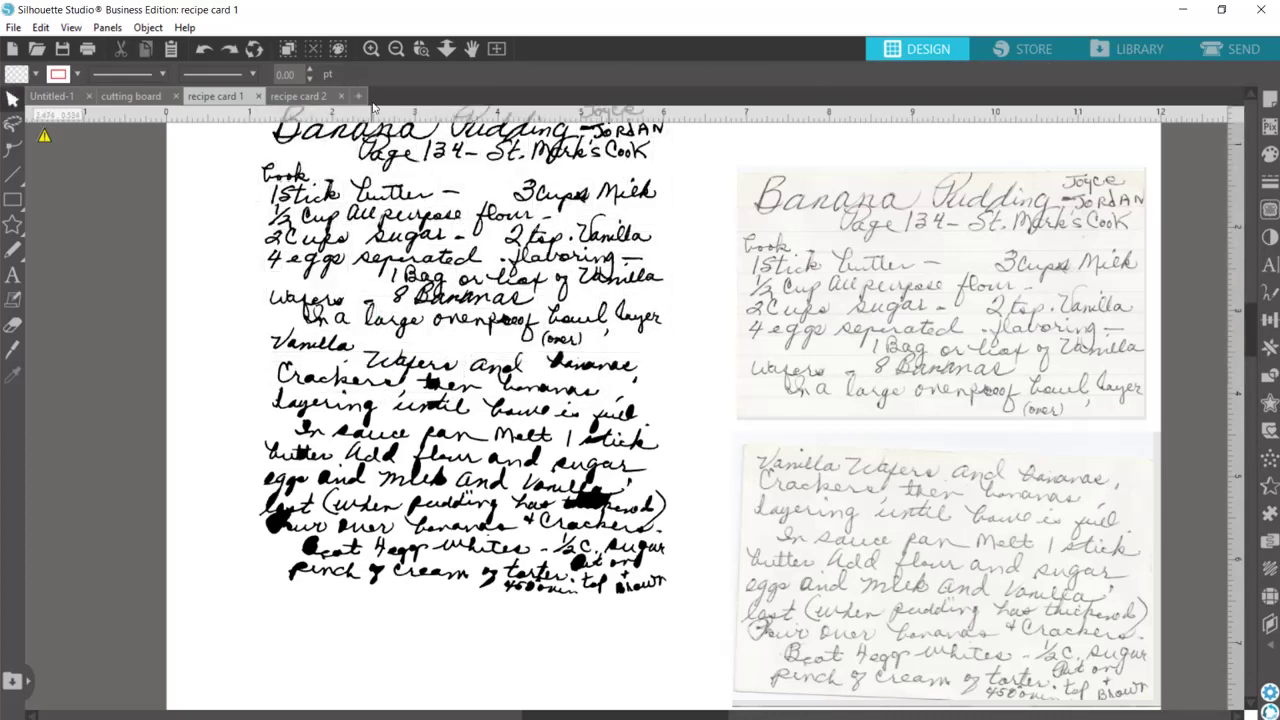
left_click(400, 50)
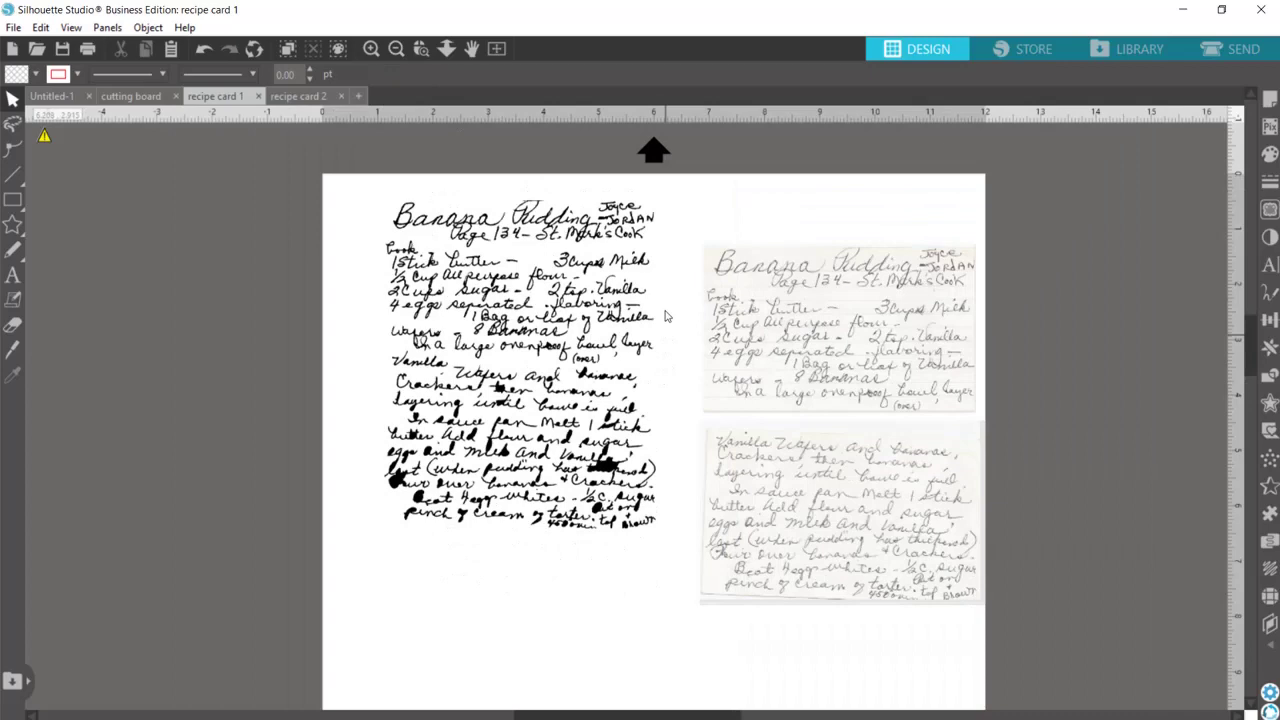
Merge the traced recipe handwriting into a single compound path.
left_click_drag(671, 366, 377, 537)
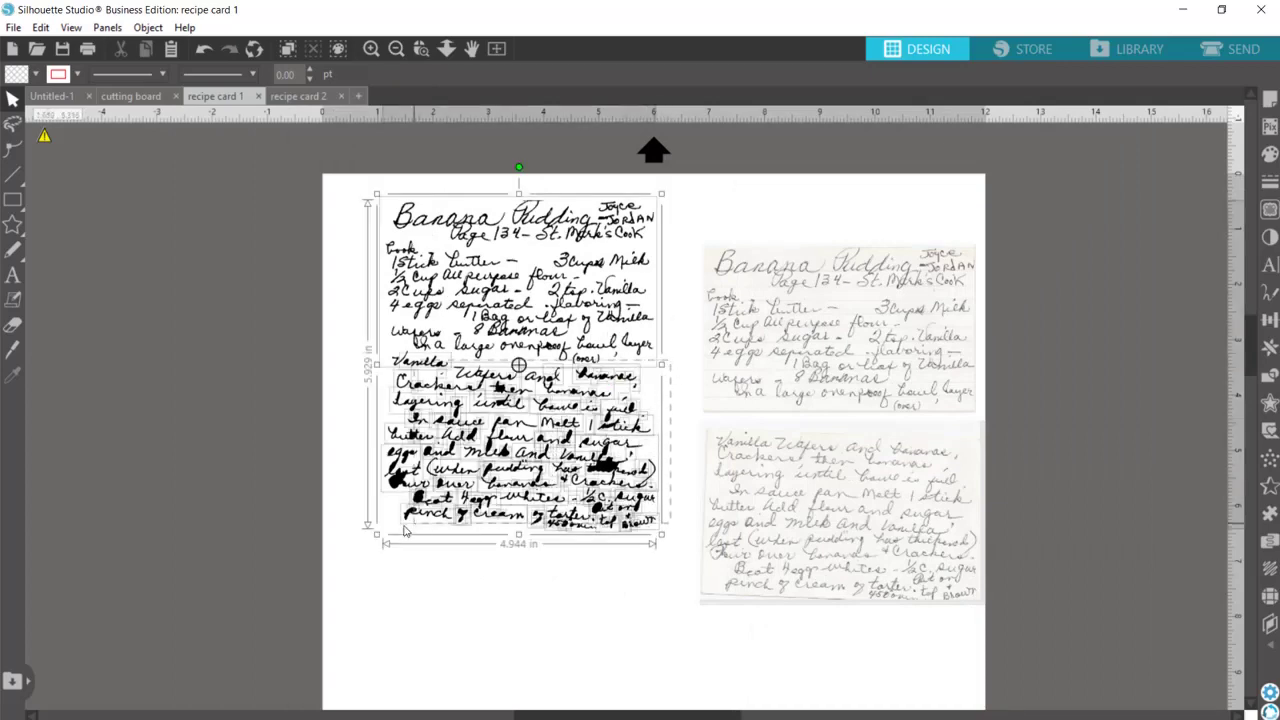
right_click(462, 486)
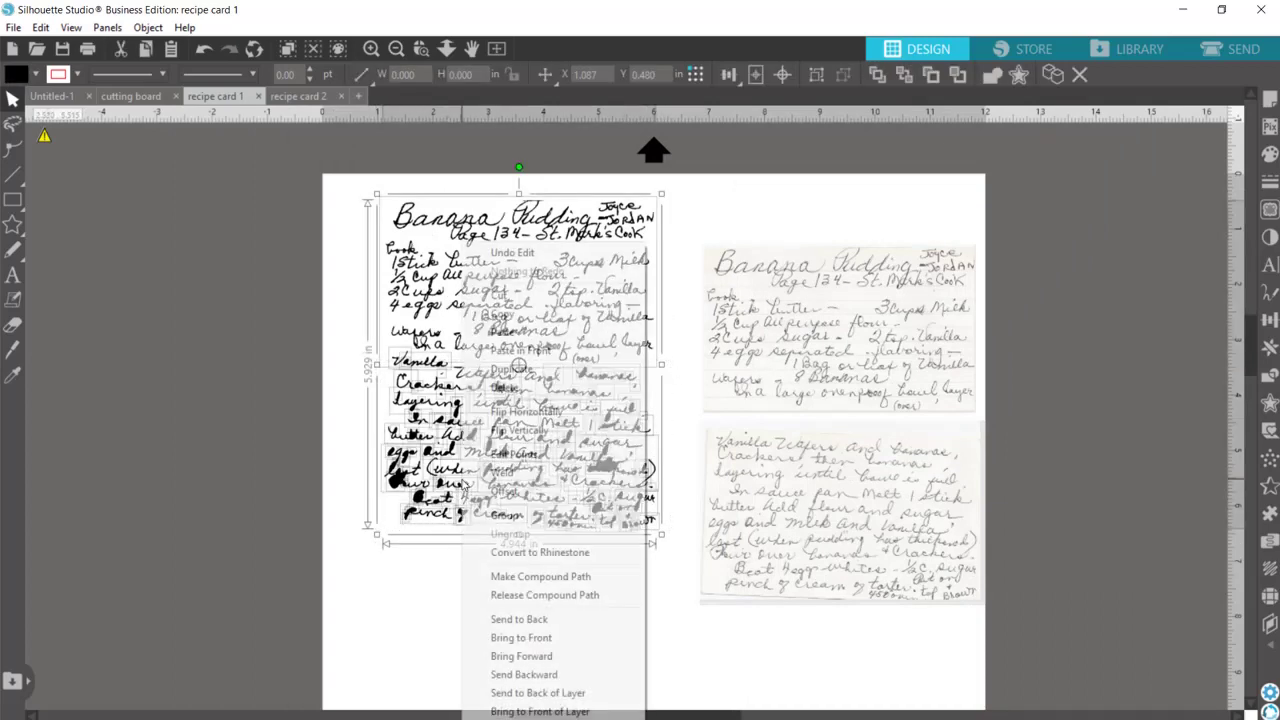
left_click(523, 578)
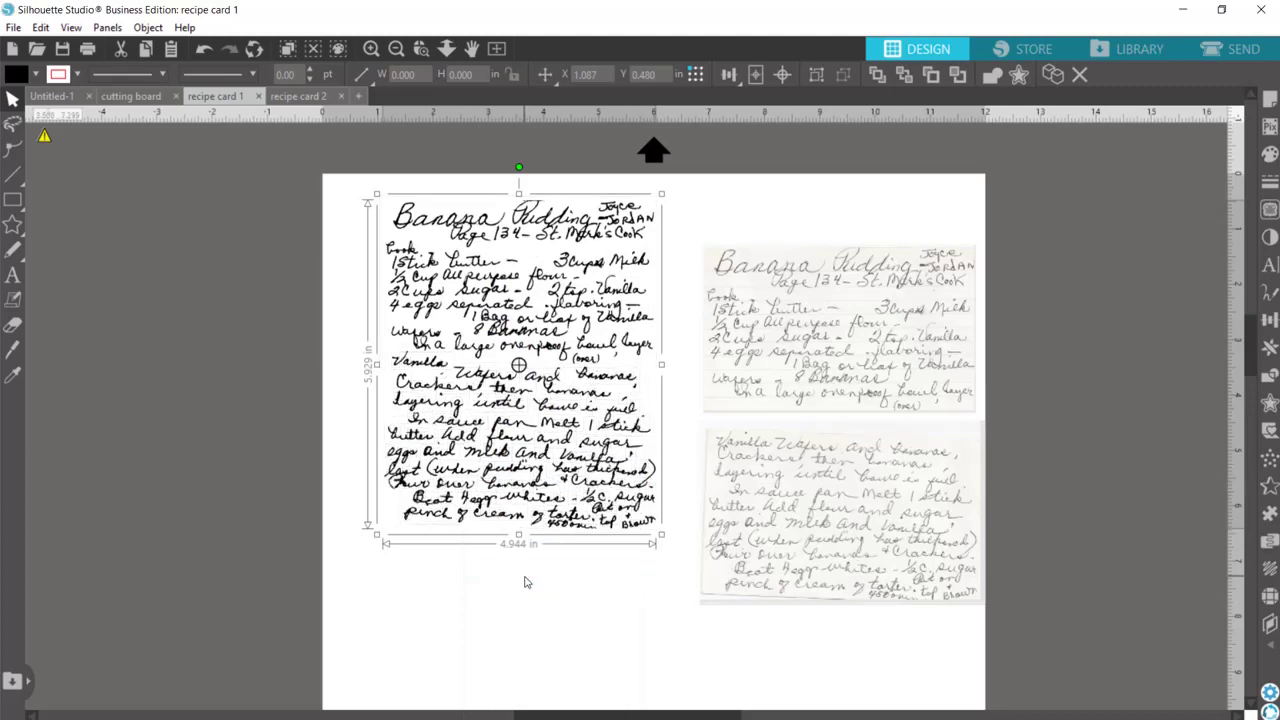
Delete the two original recipe card photos beside the trace.
left_click(677, 240)
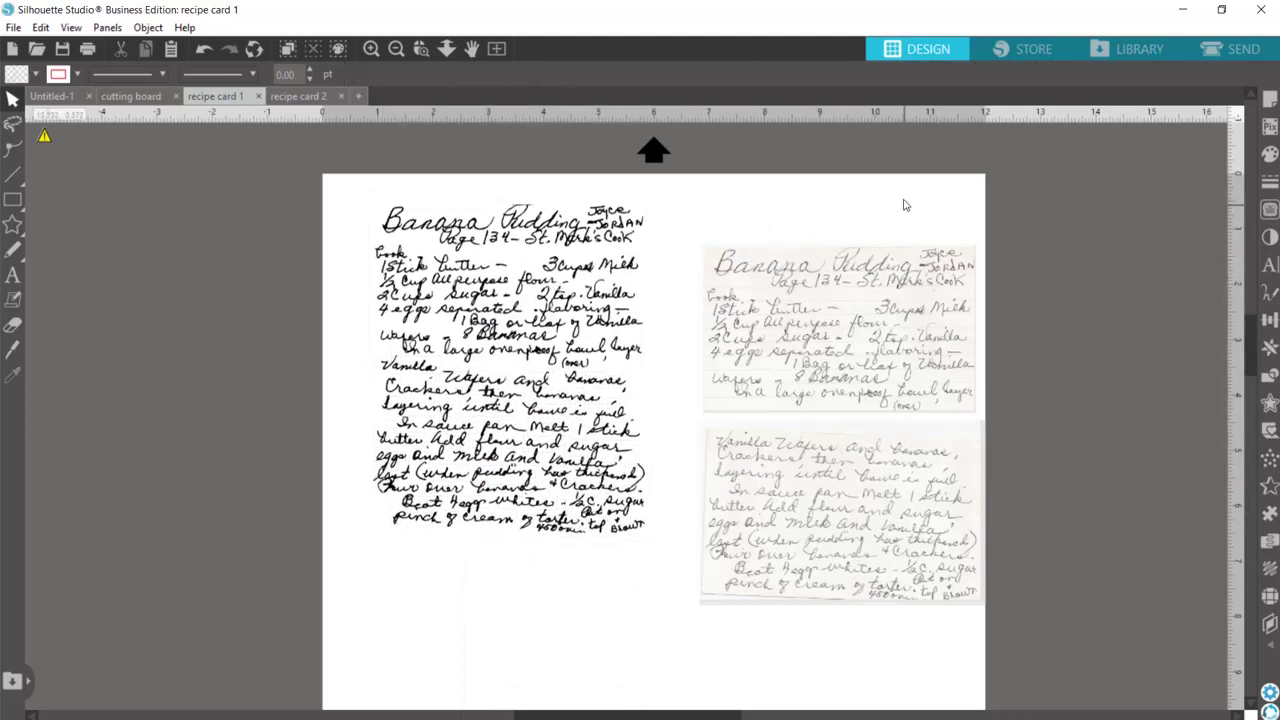
left_click_drag(904, 202, 858, 566)
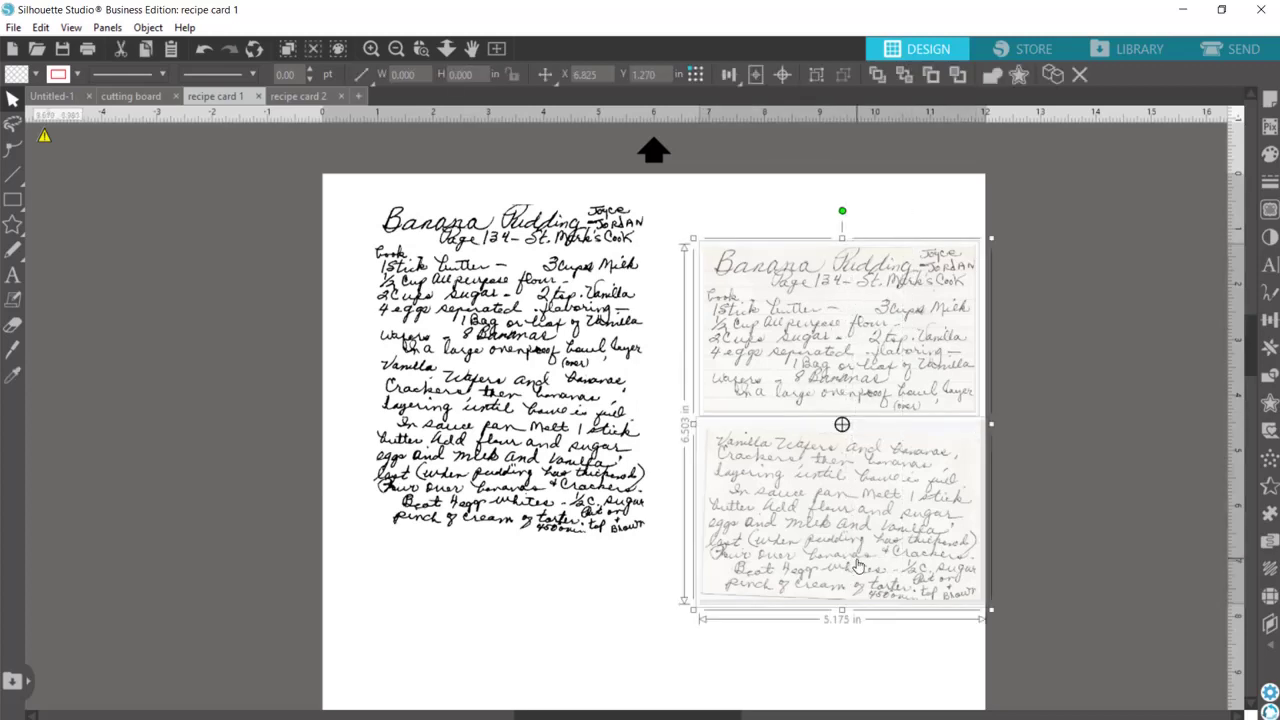
key("Delete")
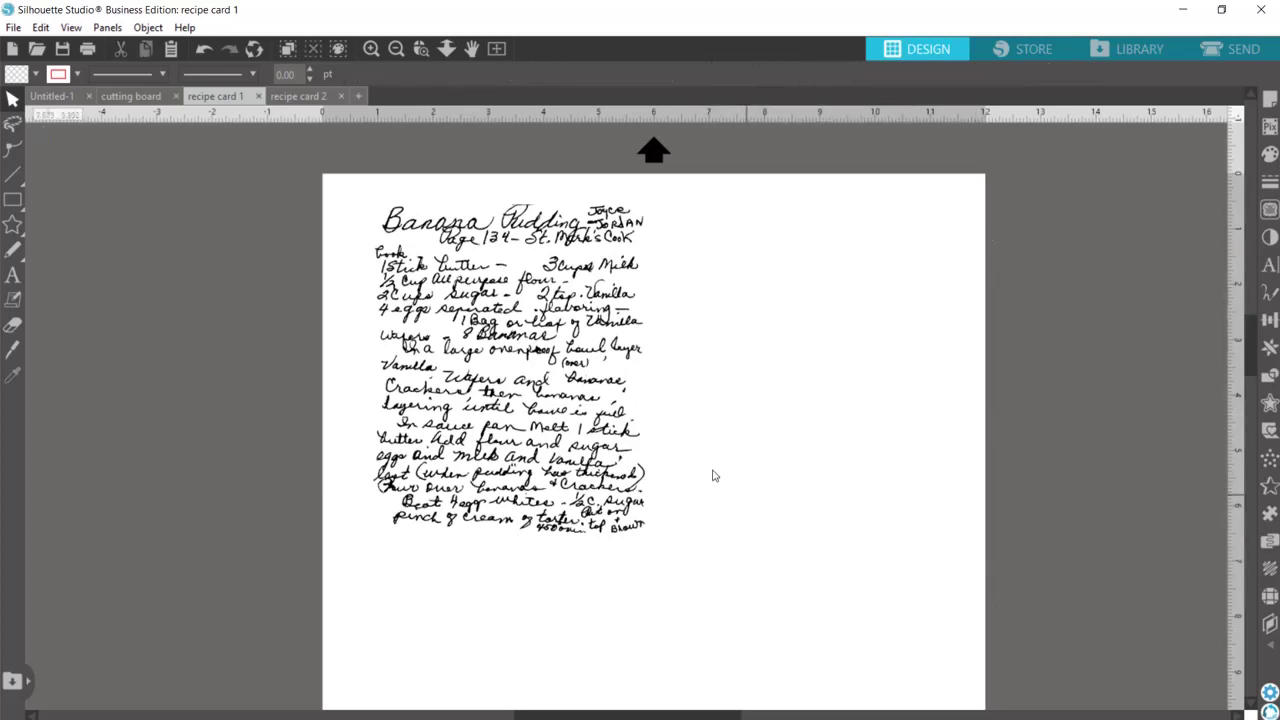
Enlarge the traced handwriting proportionally to about 9.192 × 11.025 in.
left_click_drag(704, 198, 375, 533)
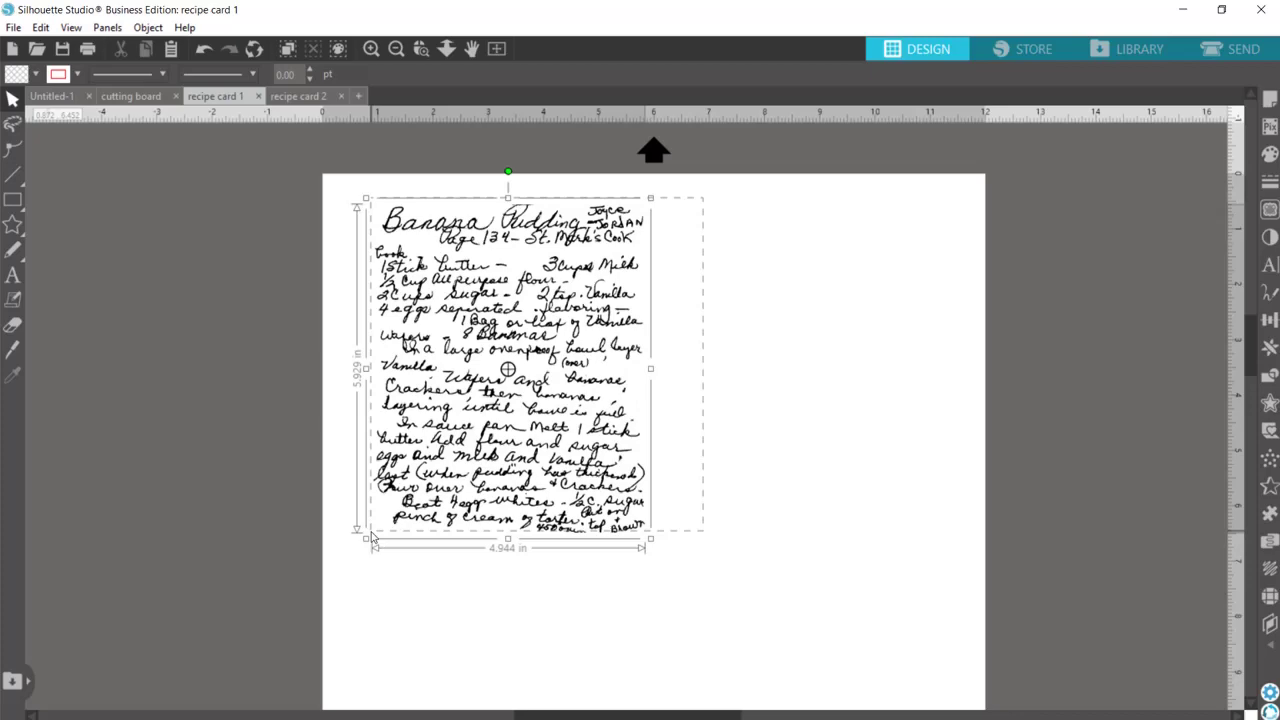
left_click(396, 48)
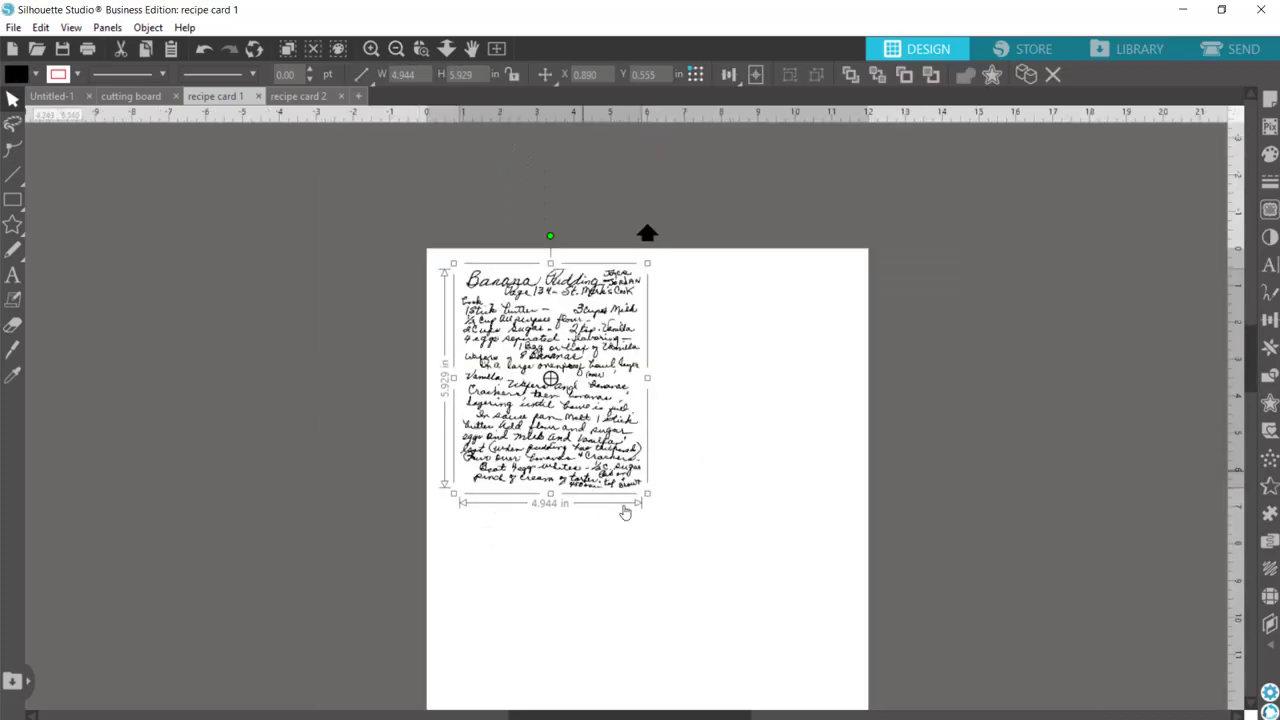
left_click_drag(648, 494, 809, 689)
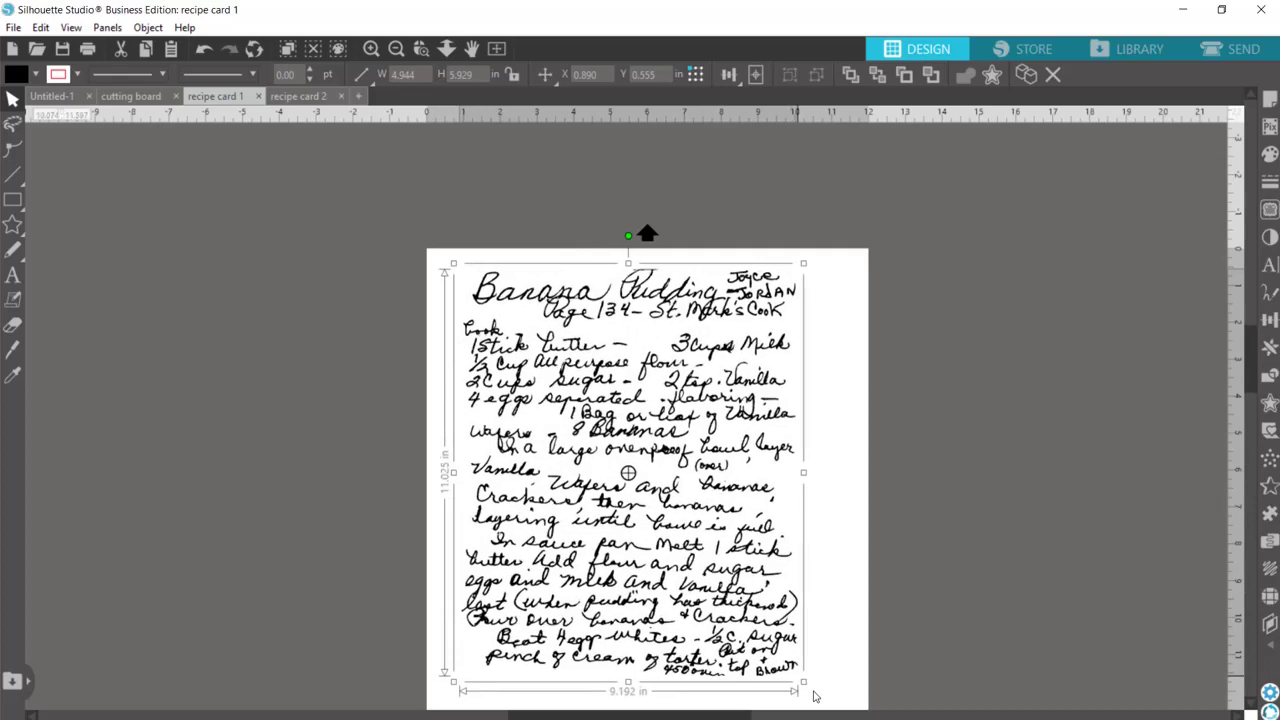
Stretch the traced handwriting to about 10.185 × 14.700 in, covering nearly the whole page.
left_click_drag(704, 501, 712, 508)
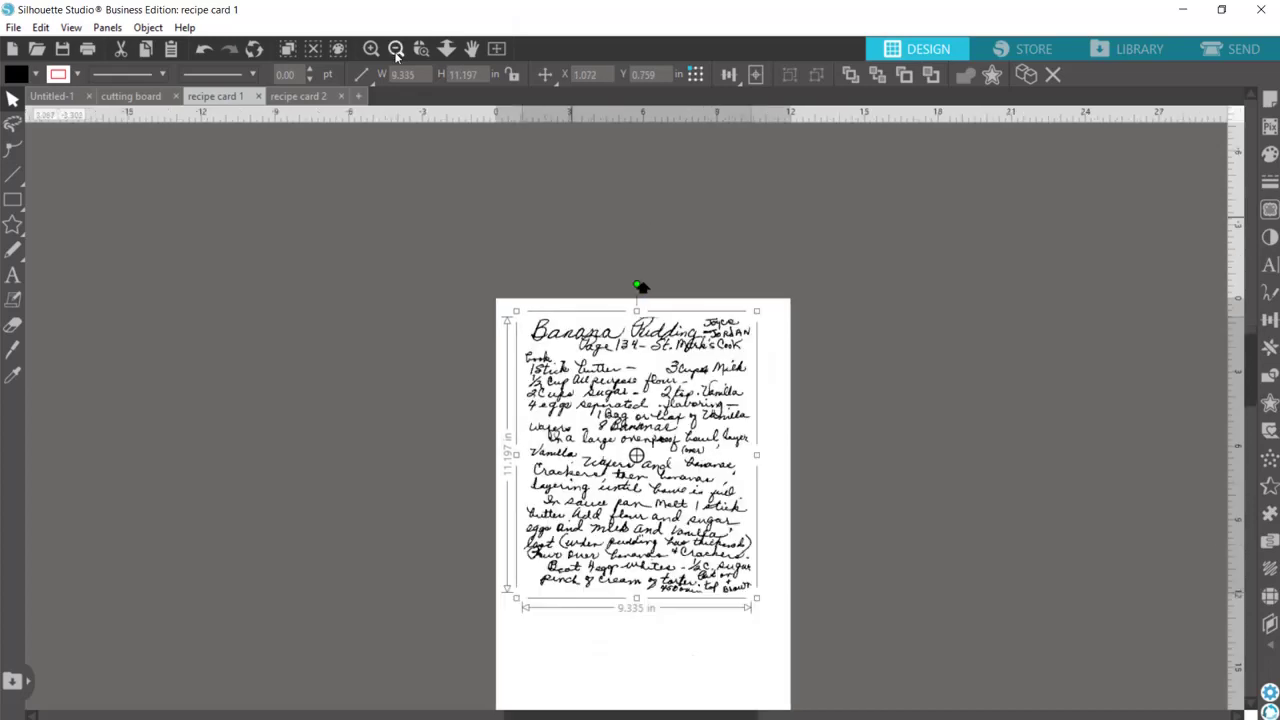
left_click(396, 48)
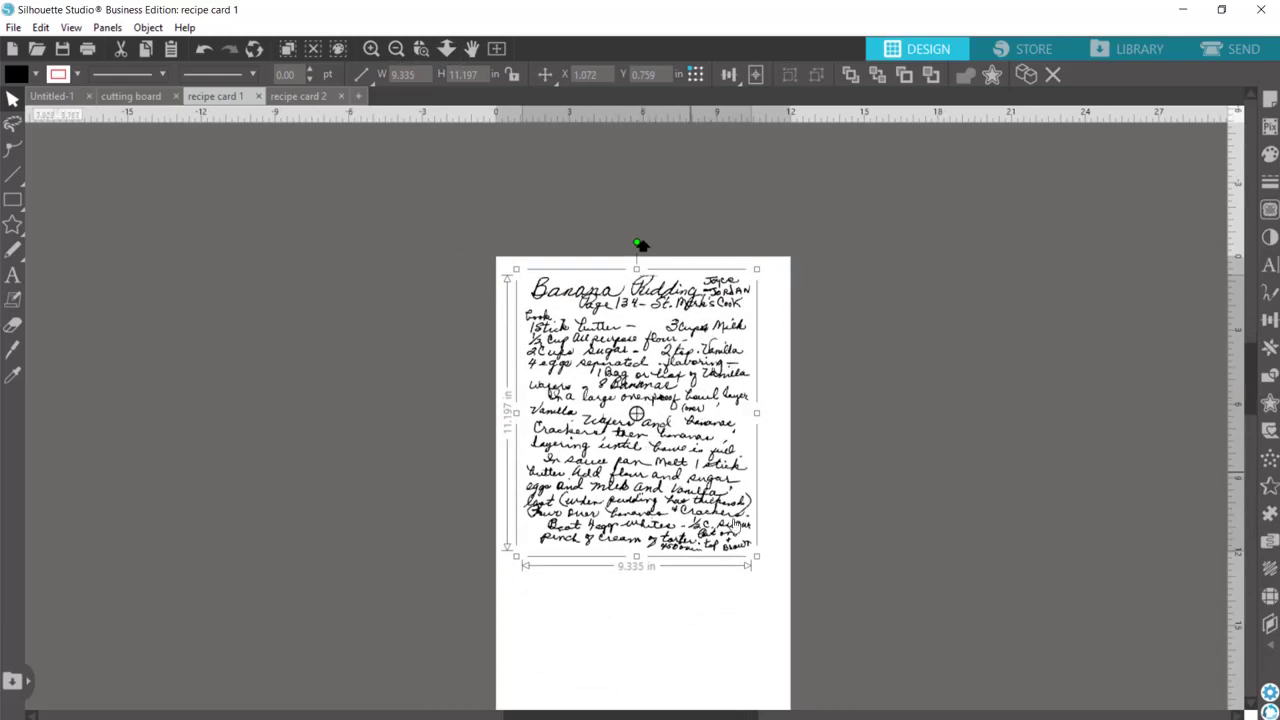
left_click_drag(636, 557, 636, 569)
left_click_drag(632, 648, 636, 643)
left_click_drag(757, 456, 730, 432)
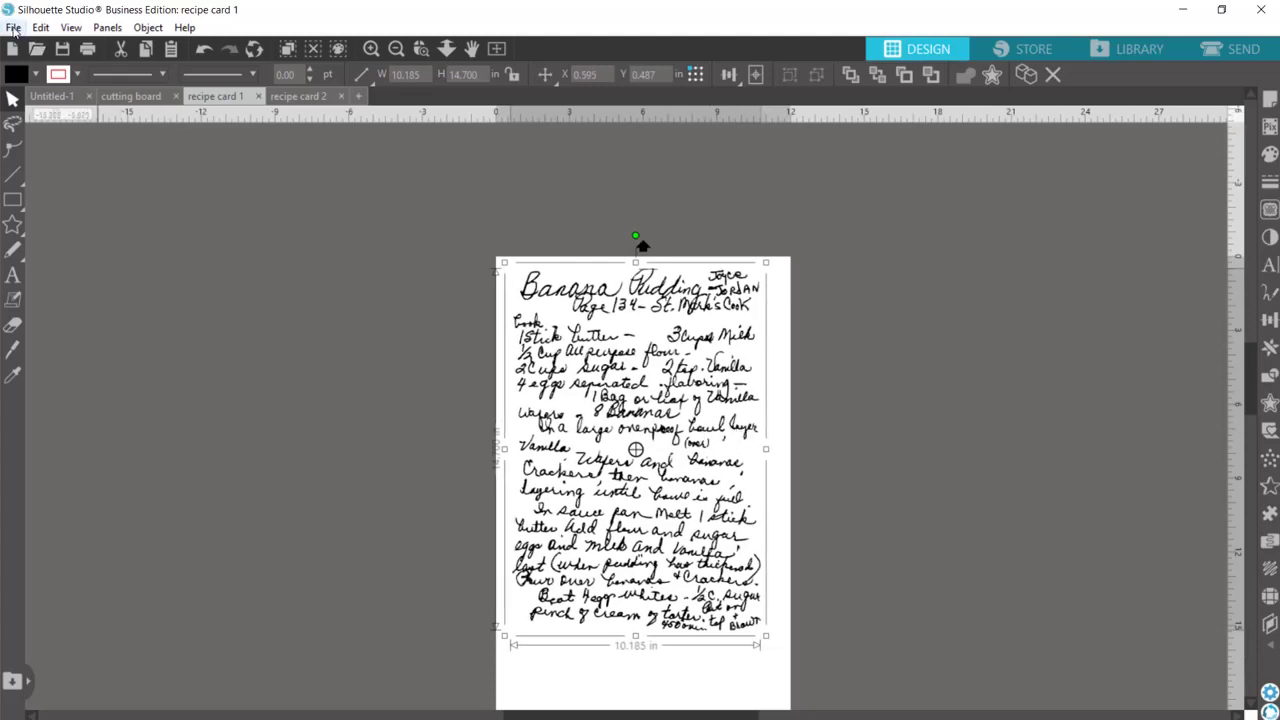
Save the trace to the hard drive as SVG file 'recipe', then switch to the Glowforge dashboard.
left_click(13, 28)
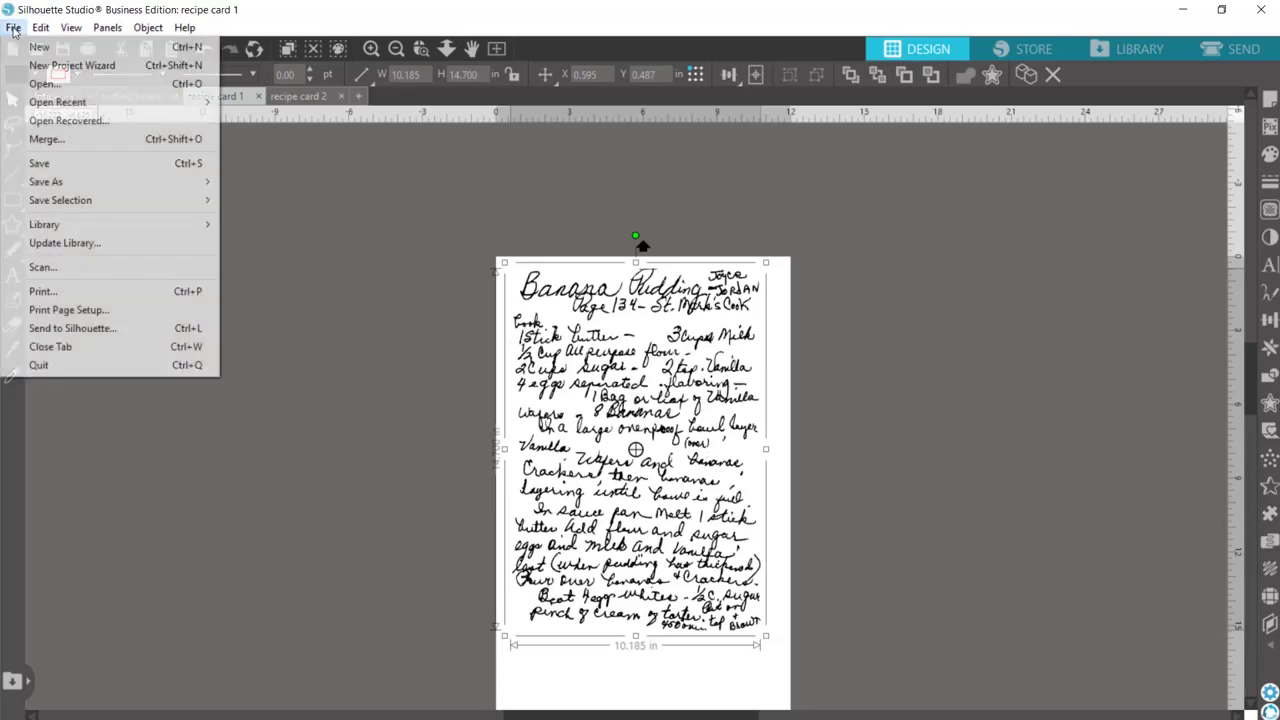
mouse_move(77, 182)
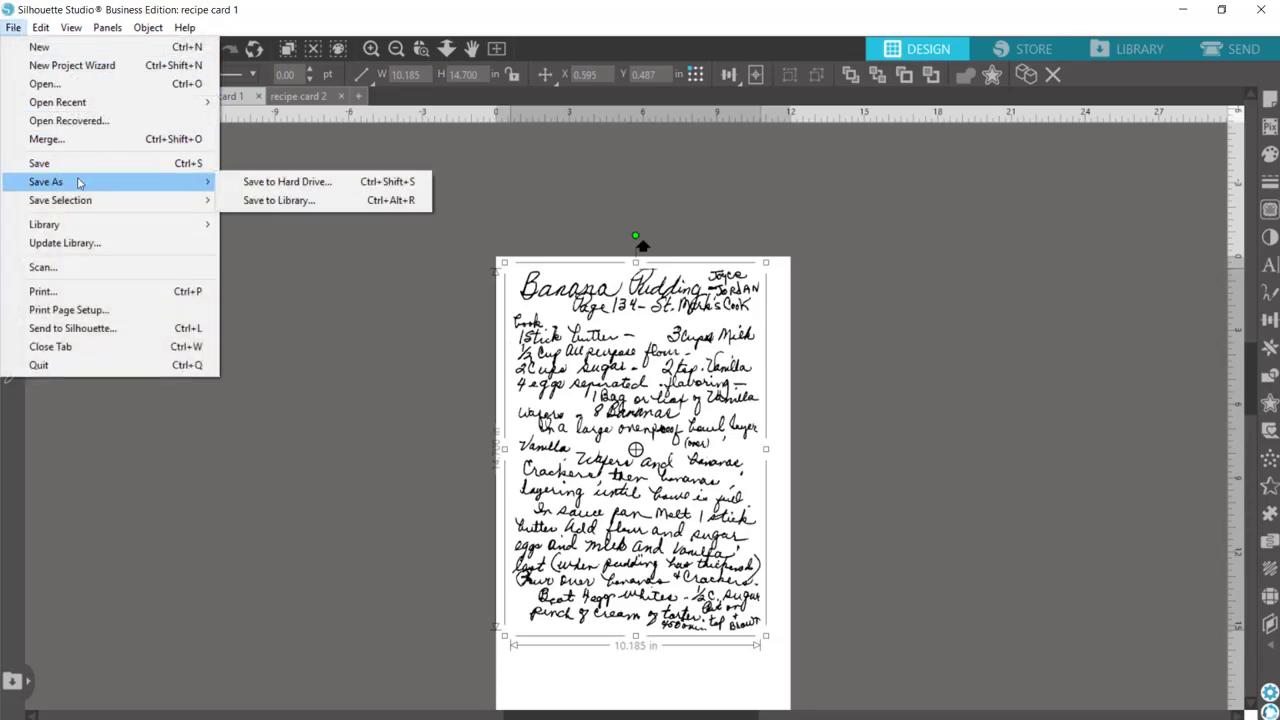
left_click(251, 183)
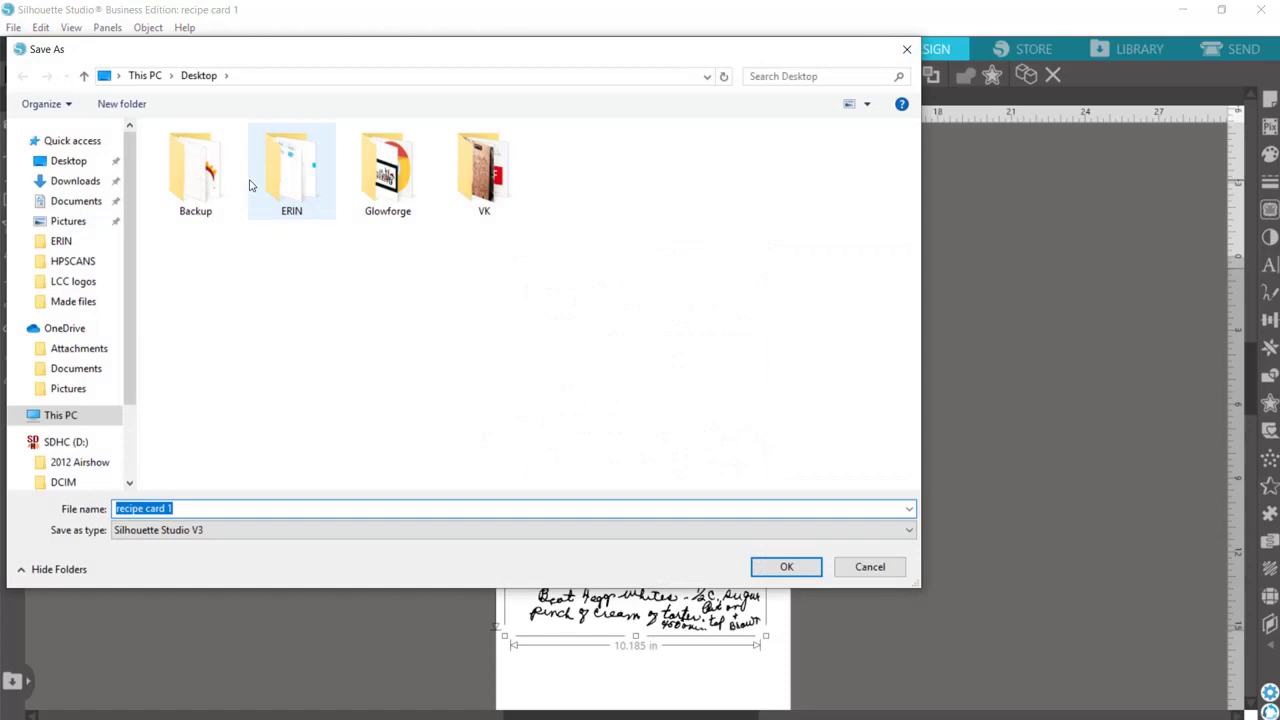
type("recipe")
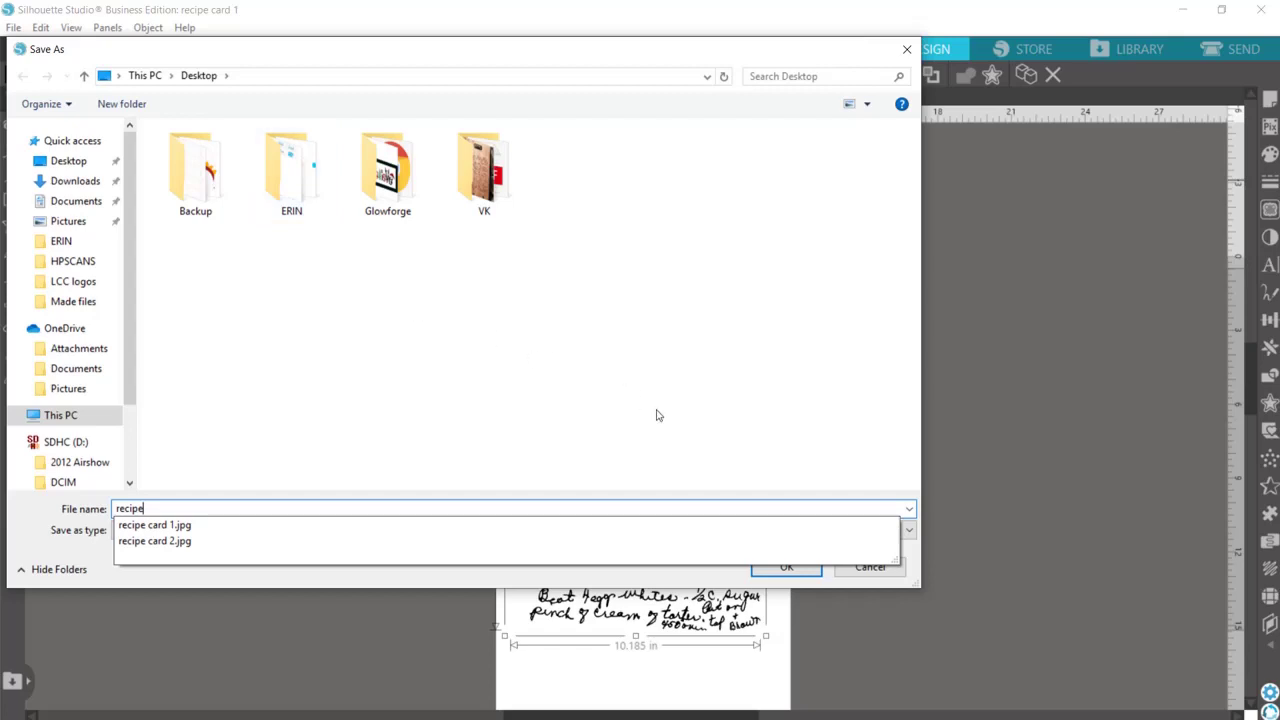
left_click(572, 531)
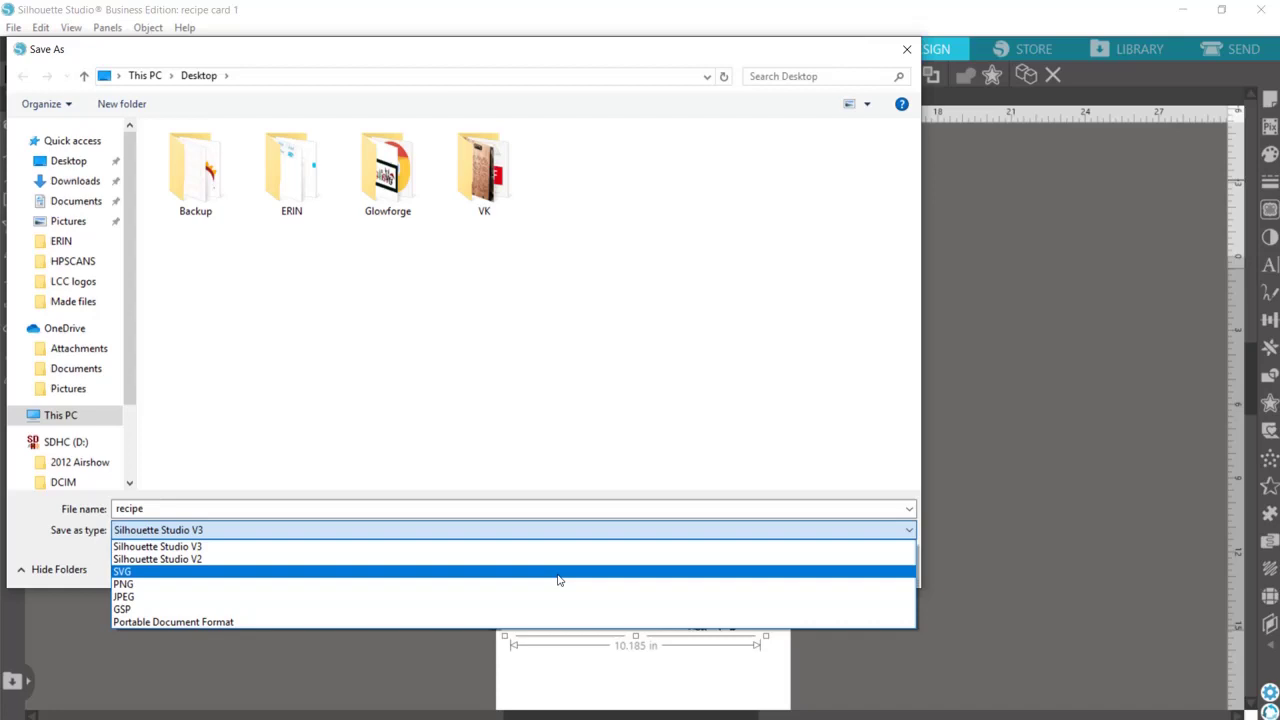
left_click(558, 580)
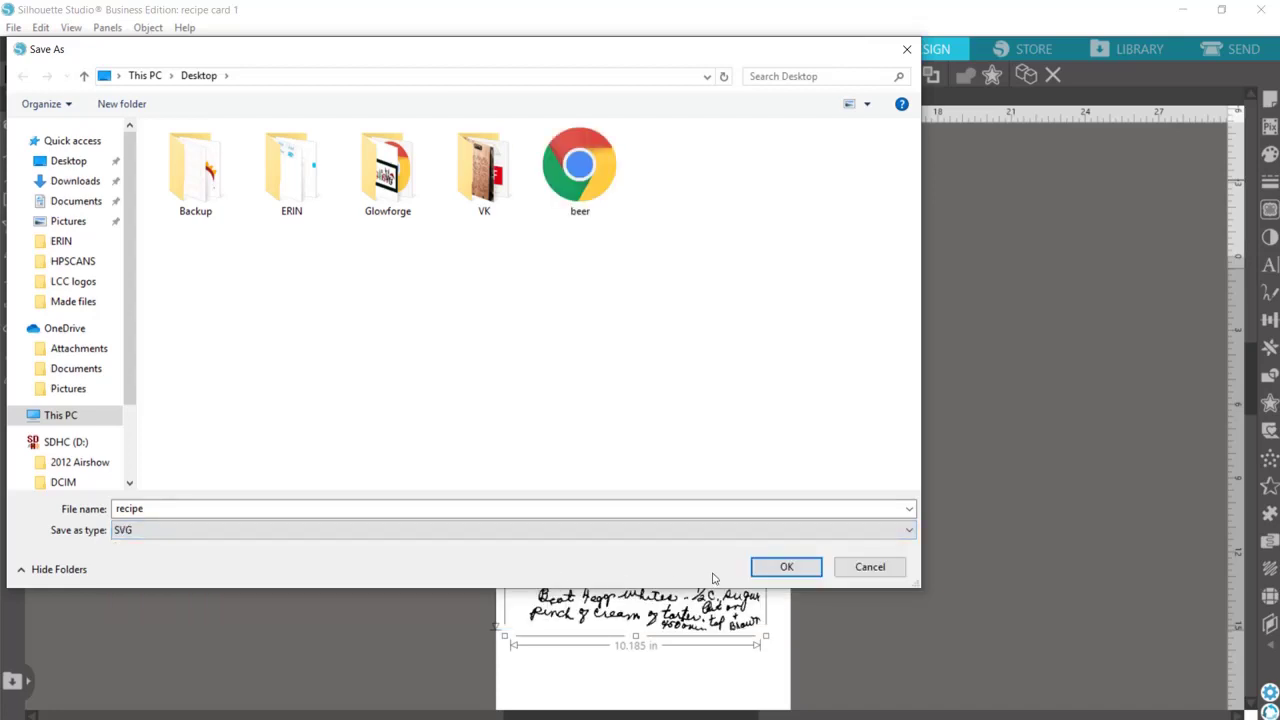
left_click(780, 568)
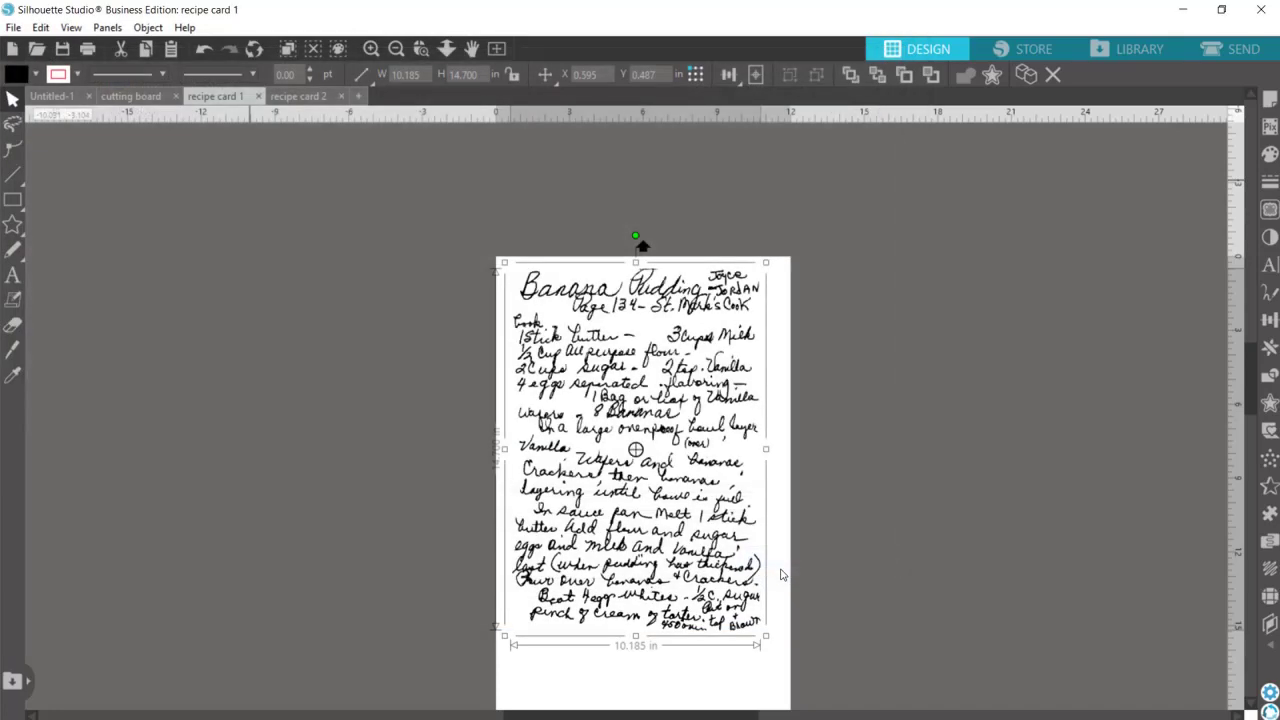
left_click(799, 475)
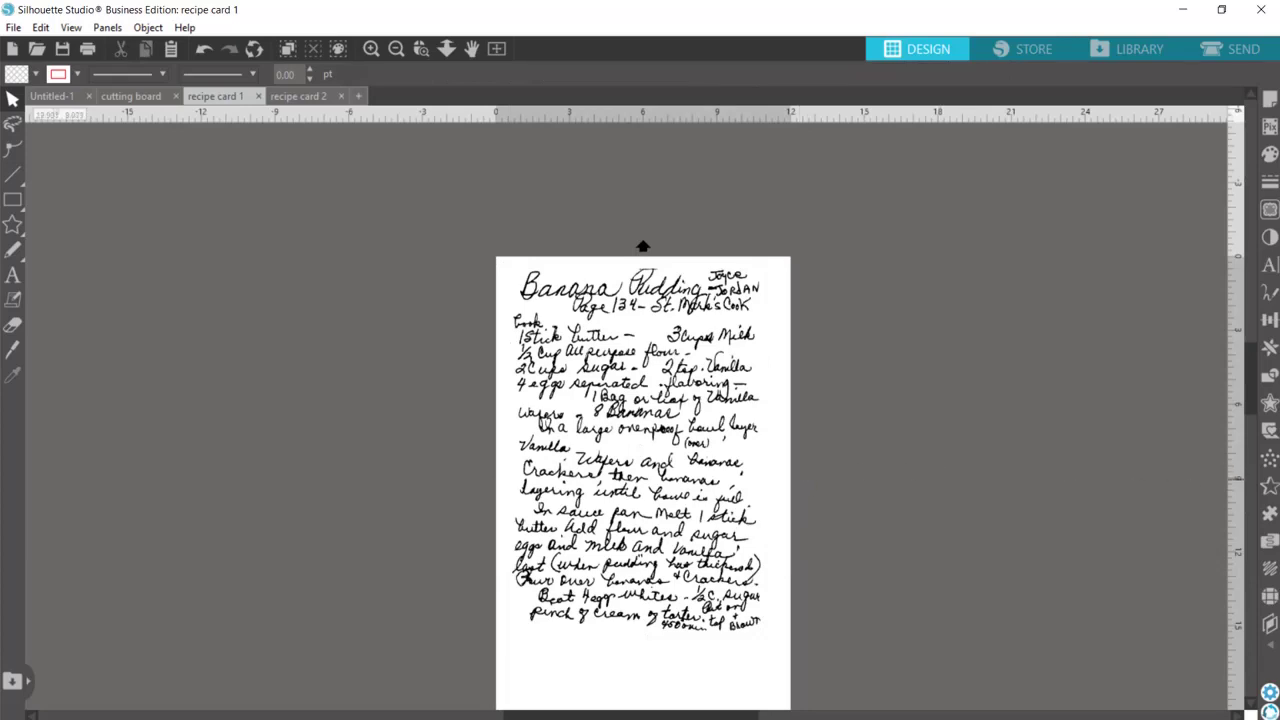
key("alt+Tab")
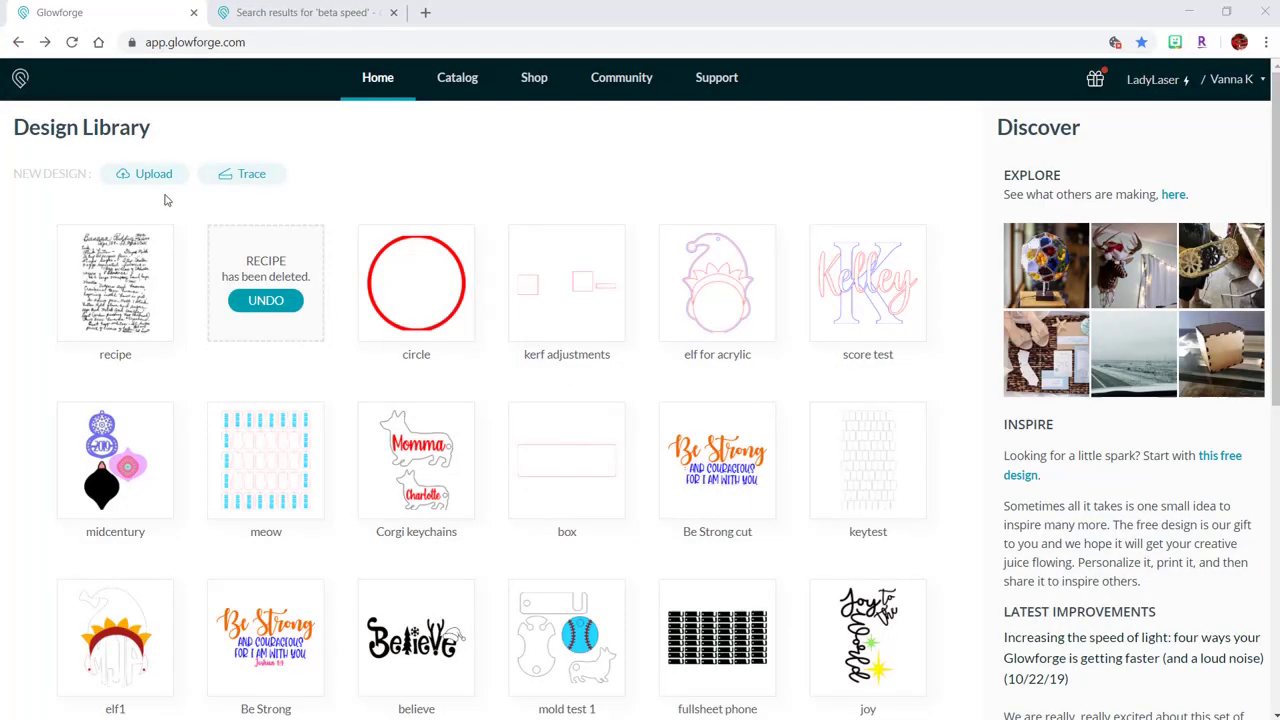
Upload the recipe SVG as a new Glowforge design and zoom out to 67%.
left_click(156, 183)
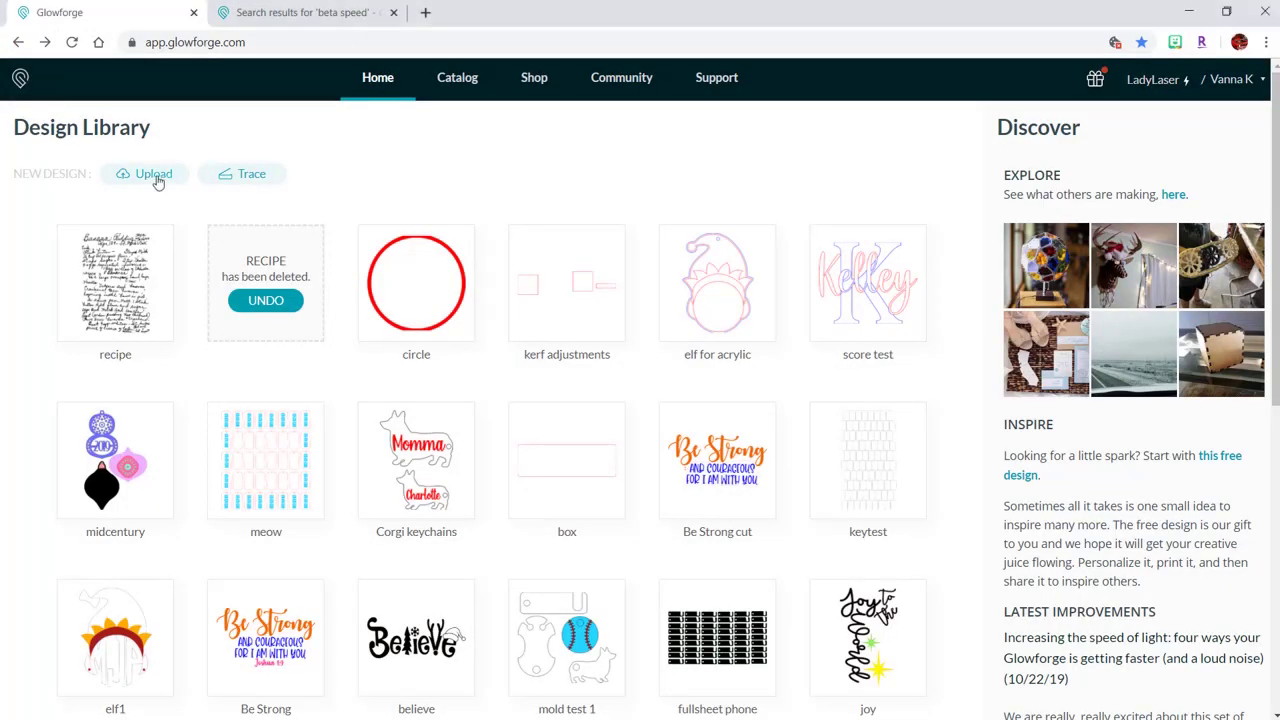
left_click(394, 248)
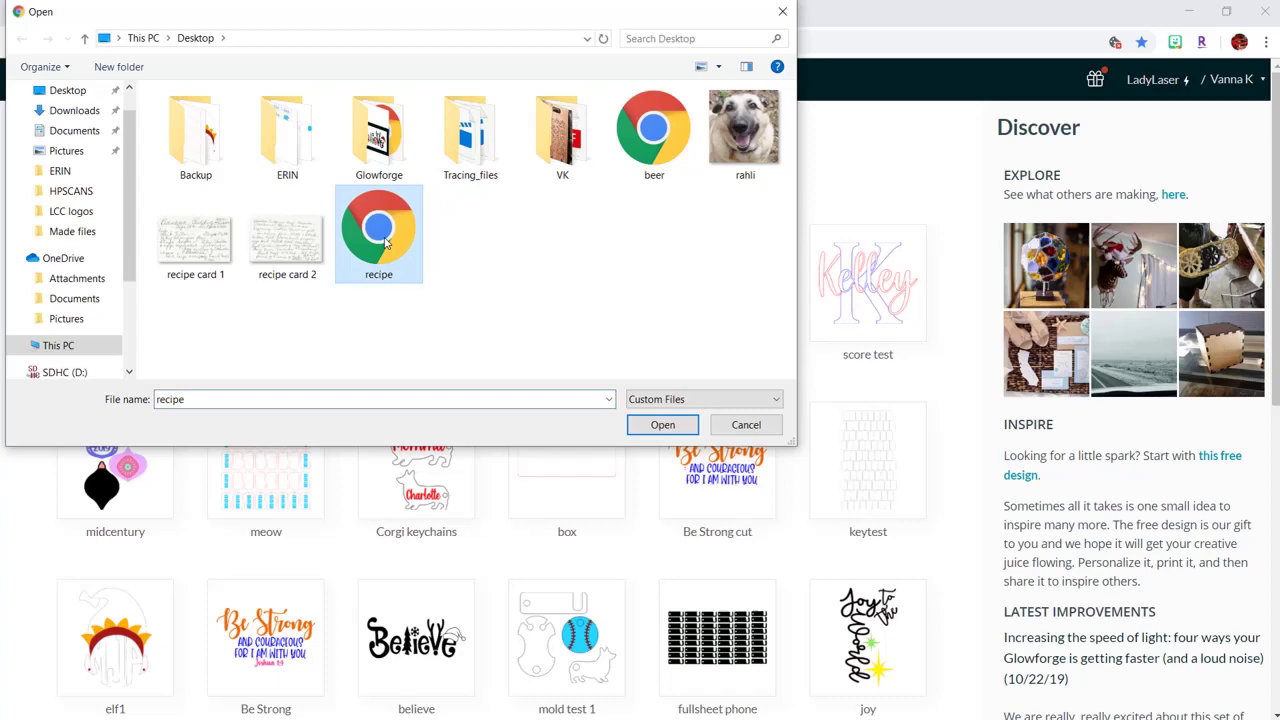
left_click(657, 430)
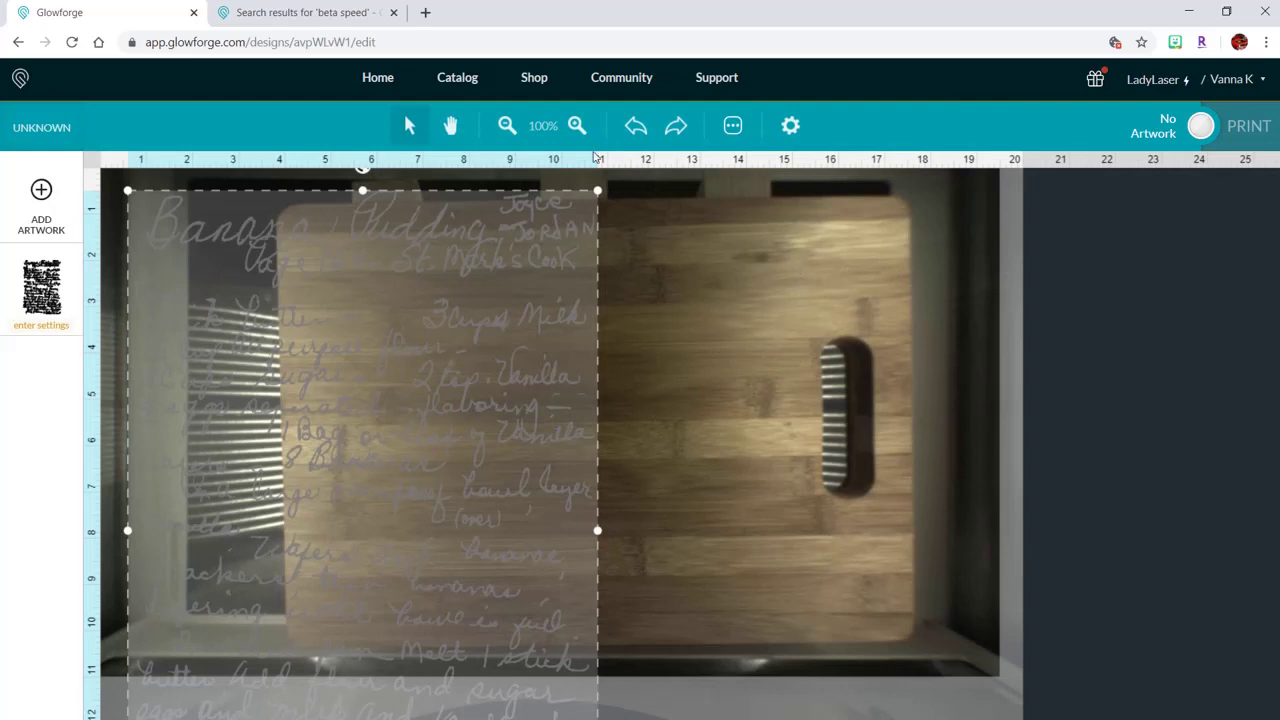
left_click(506, 127)
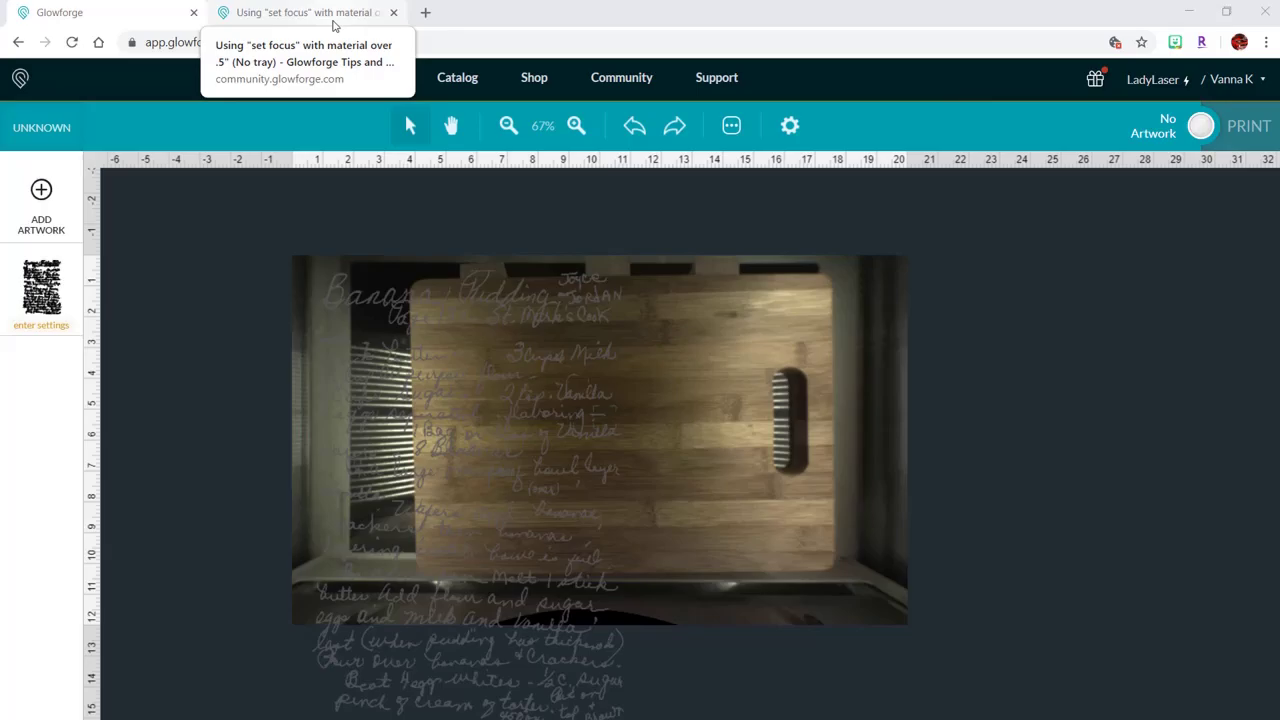
left_click(335, 14)
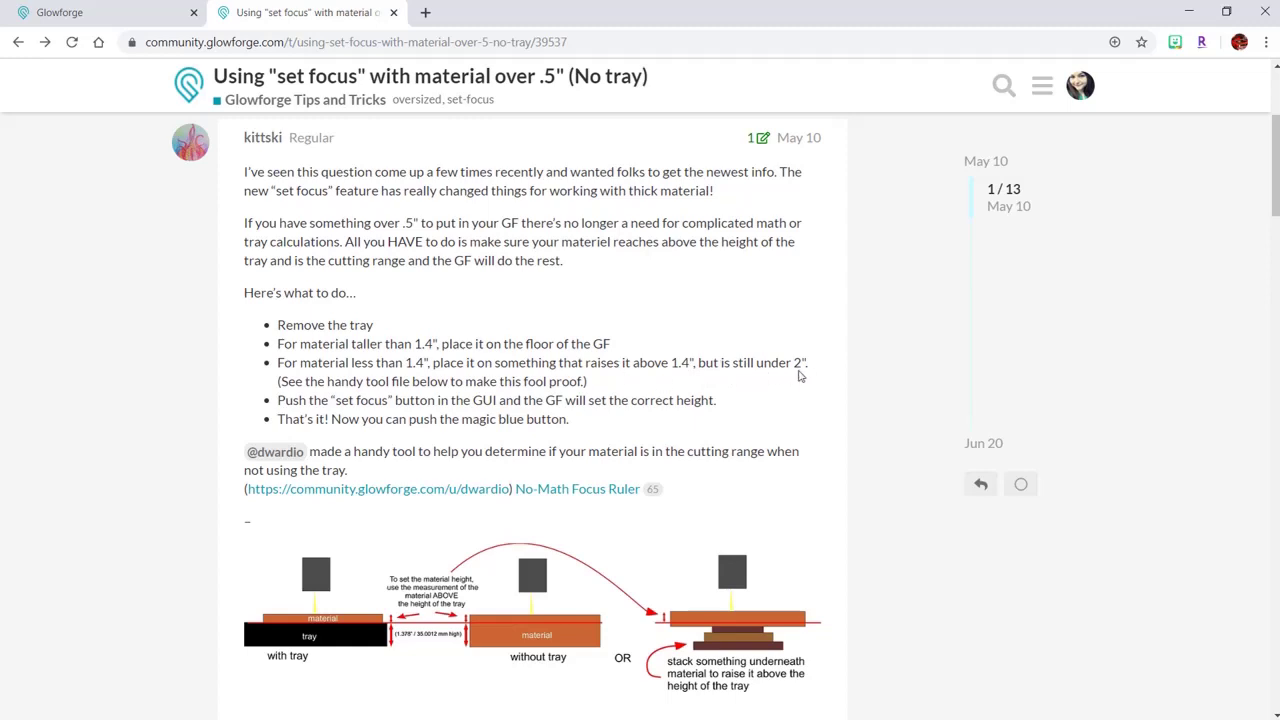
left_click(132, 12)
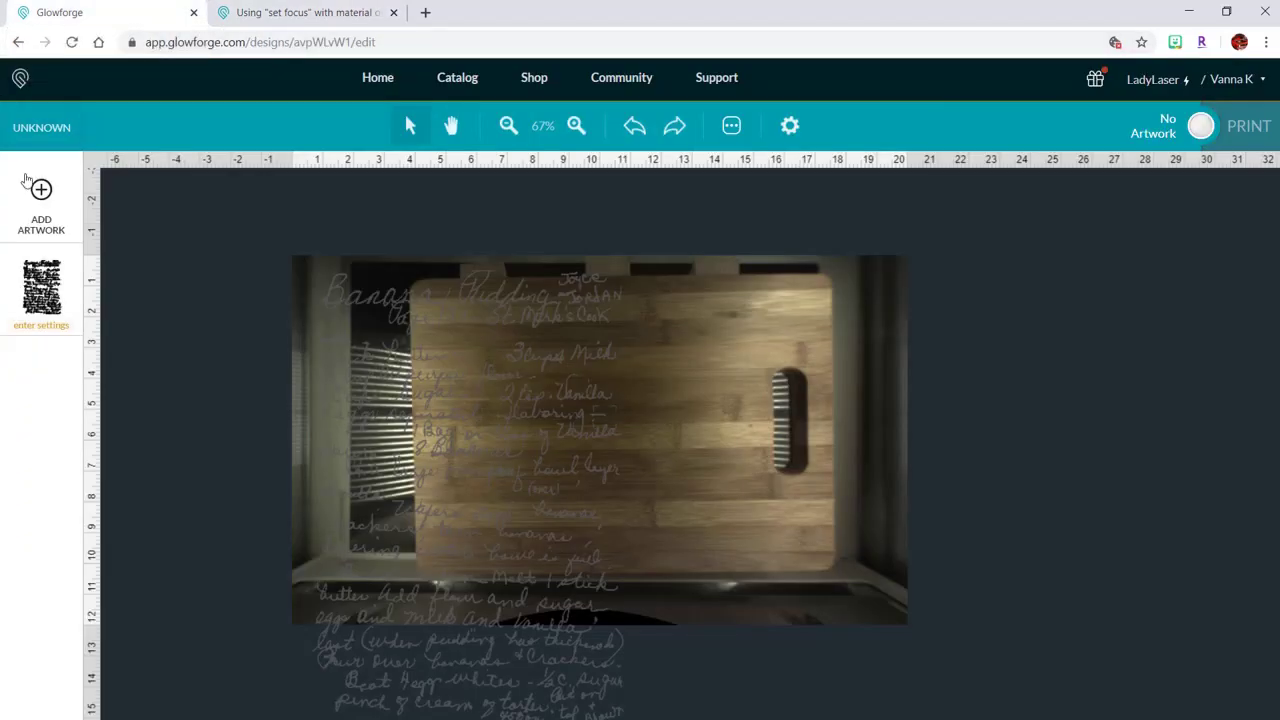
Set the focus height on the cutting board under the recipe design.
left_click(795, 129)
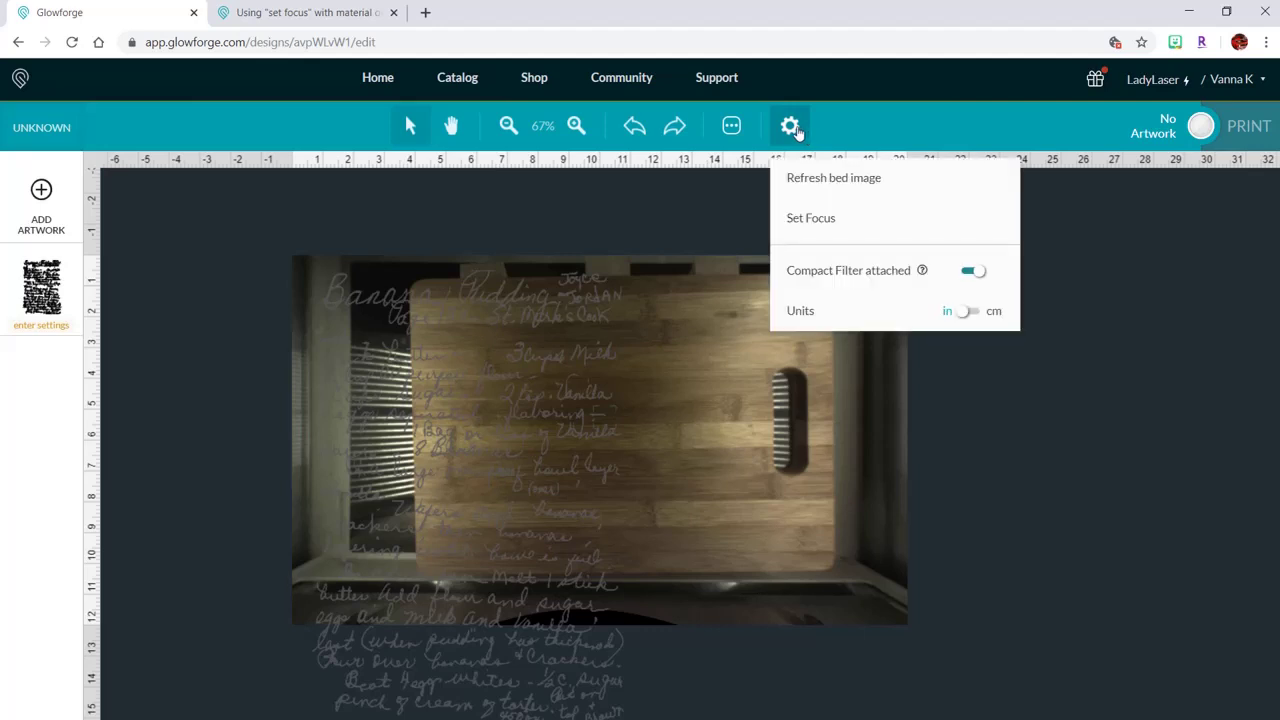
left_click(828, 226)
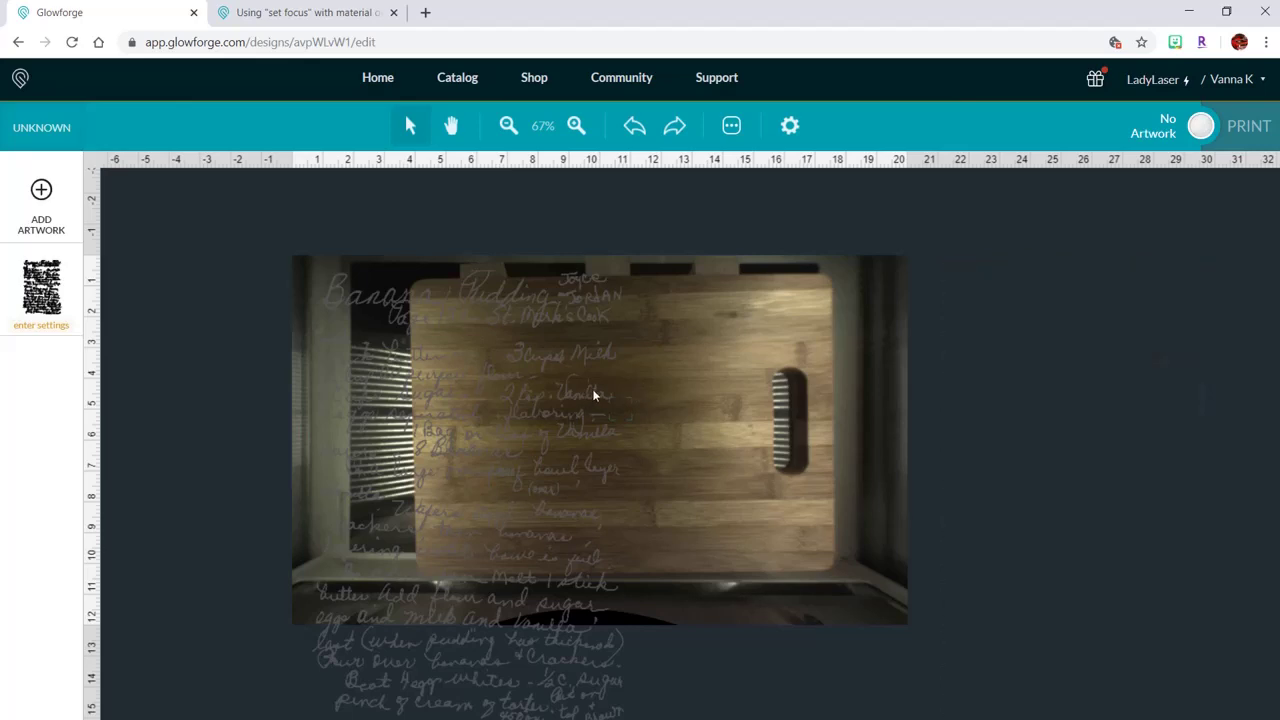
Rotate the recipe artwork sideways and move it over the cutting board.
left_click(593, 395)
left_click_drag(593, 395, 686, 377)
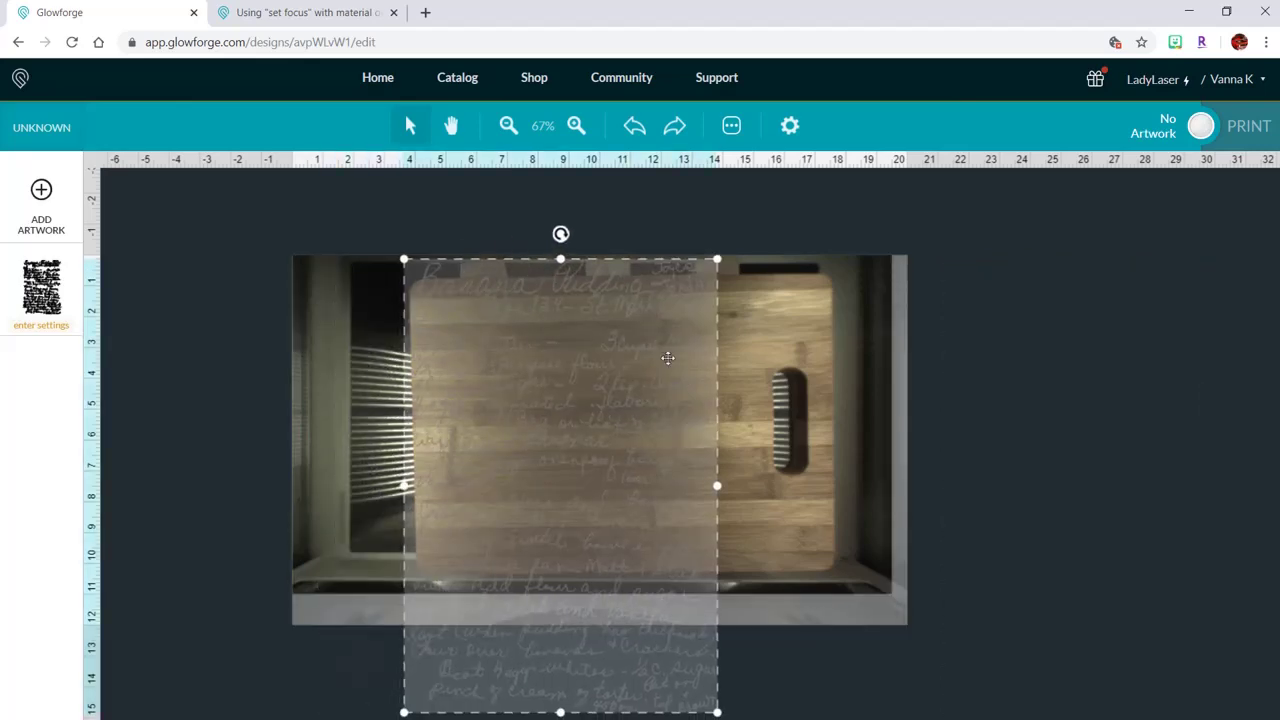
left_click_drag(560, 234, 811, 485)
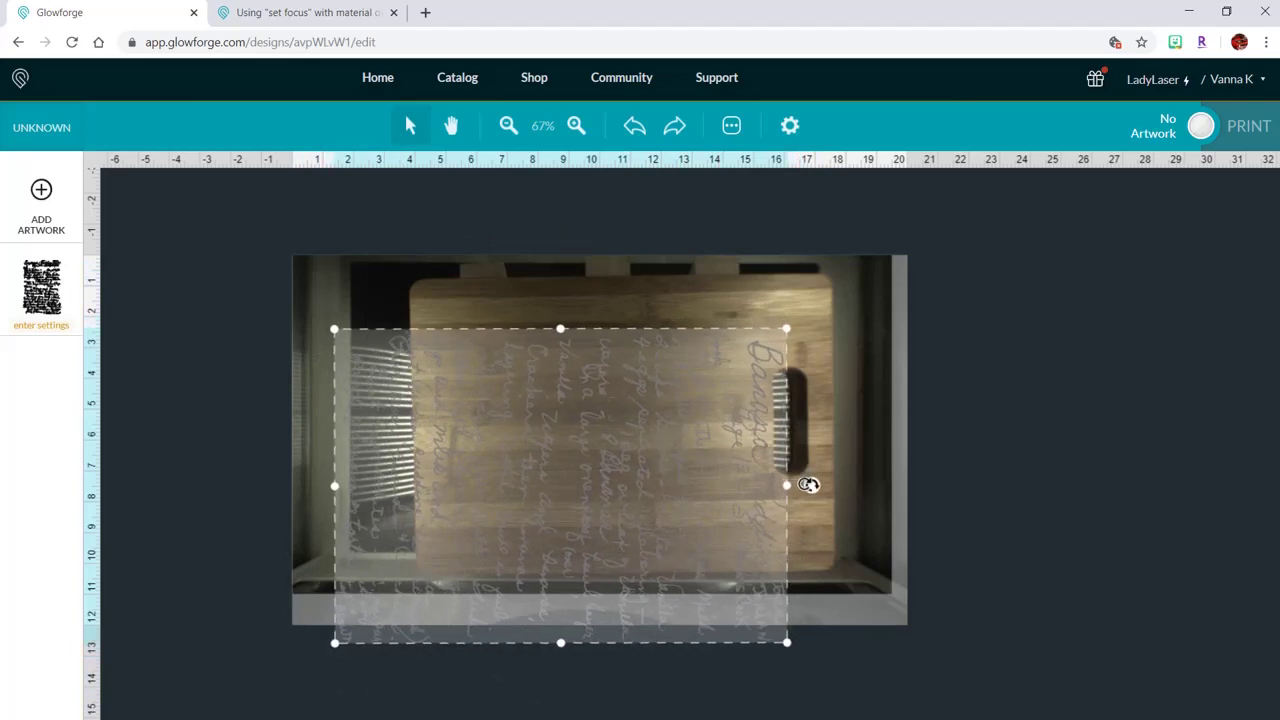
left_click_drag(678, 453, 676, 391)
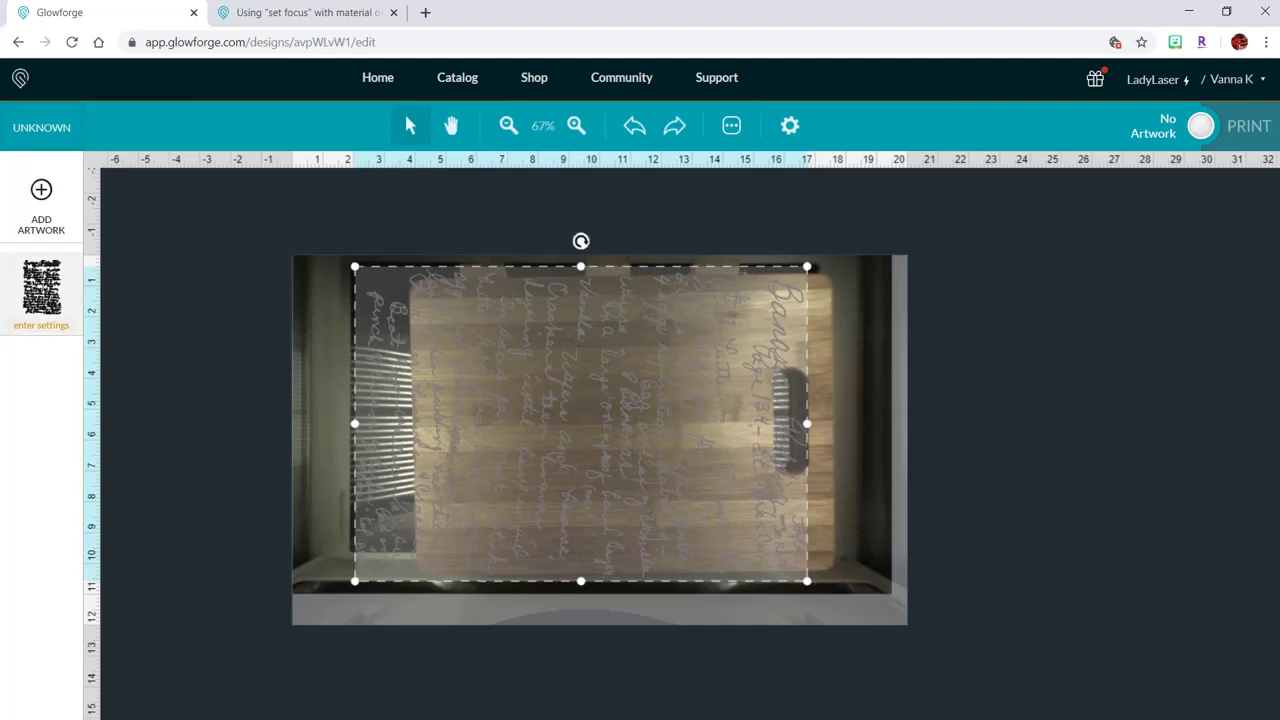
Set the artwork to manual Engrave with speed 1000 and precision power 90.
left_click(41, 290)
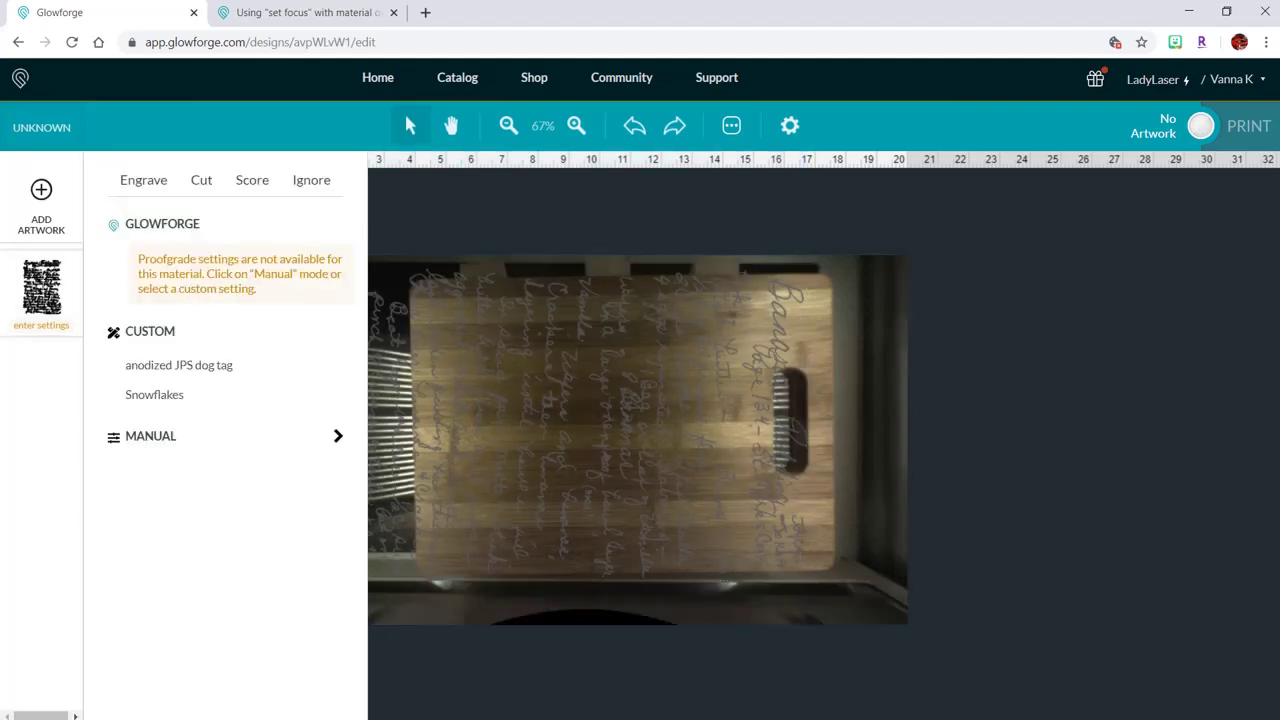
left_click(142, 186)
left_click(339, 440)
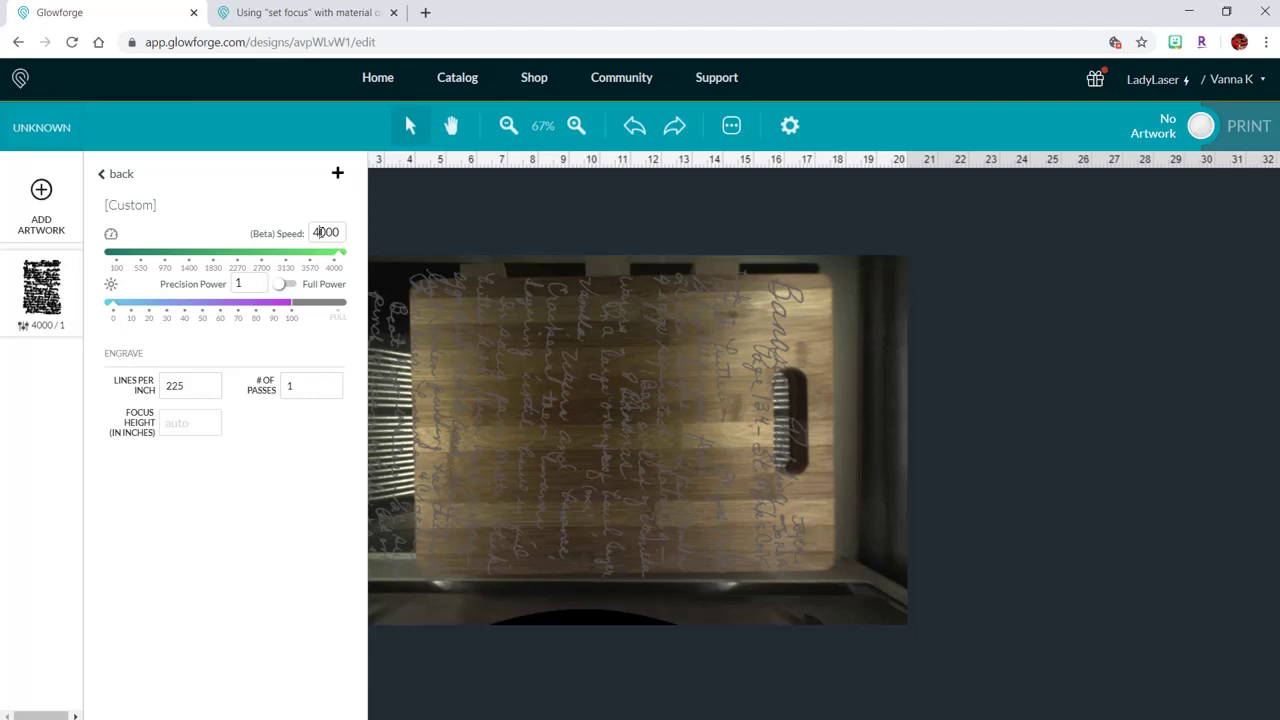
key("BackSpace")
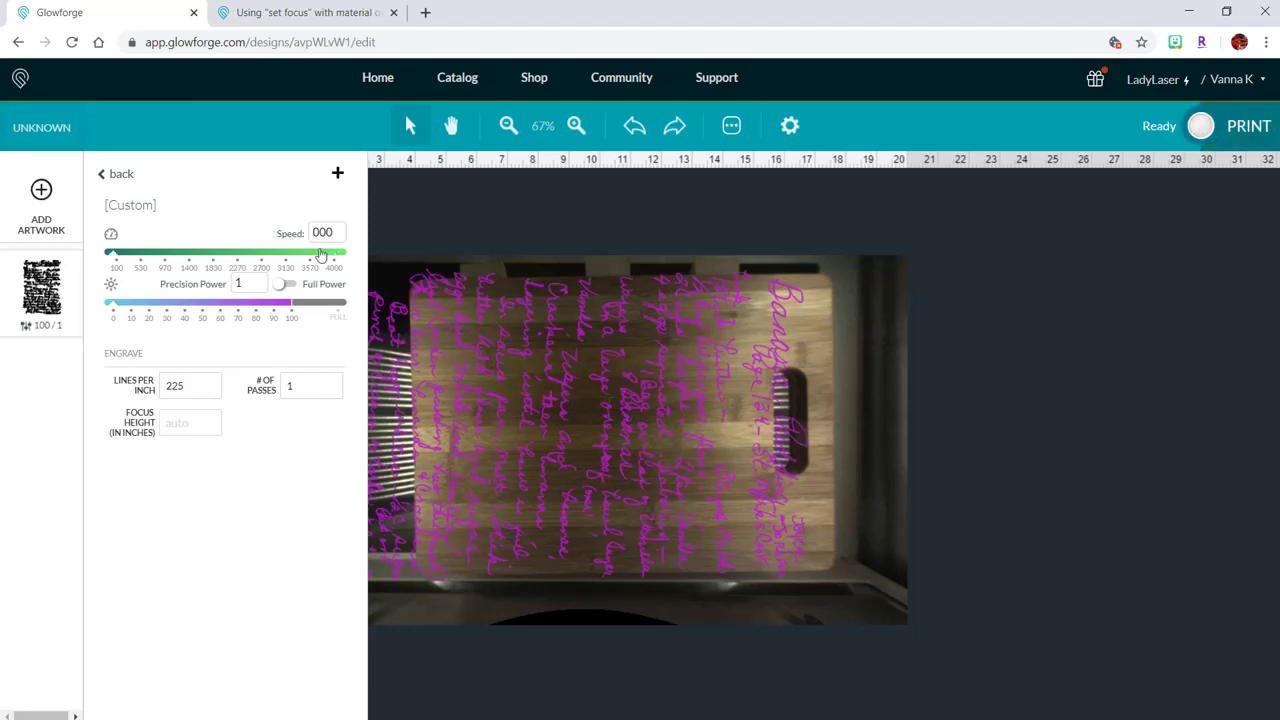
type("1")
double_click(252, 285)
type("90")
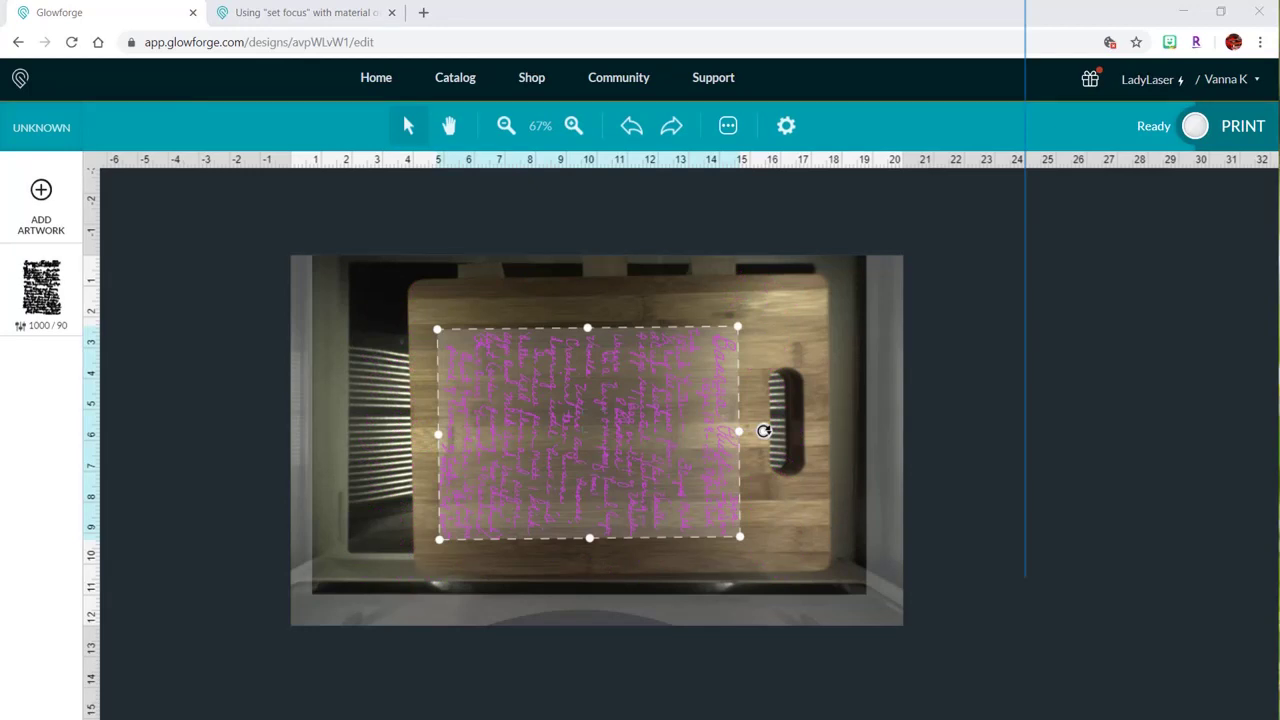
Rotate the recipe artwork upright, nudge it into place, and start the print.
mouse_move(586, 297)
left_mouse_down()
mouse_move(497, 343)
mouse_move(458, 433)
mouse_move(497, 340)
mouse_move(589, 297)
left_mouse_up()
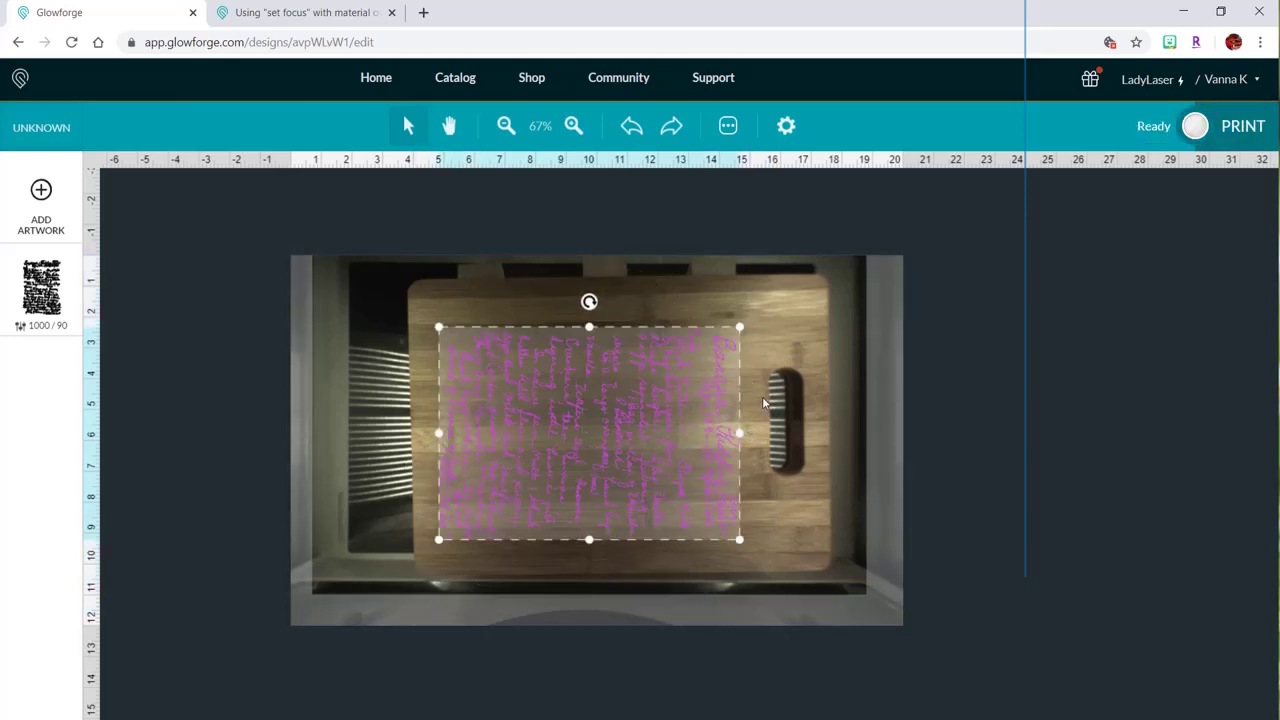
left_click_drag(682, 408, 684, 409)
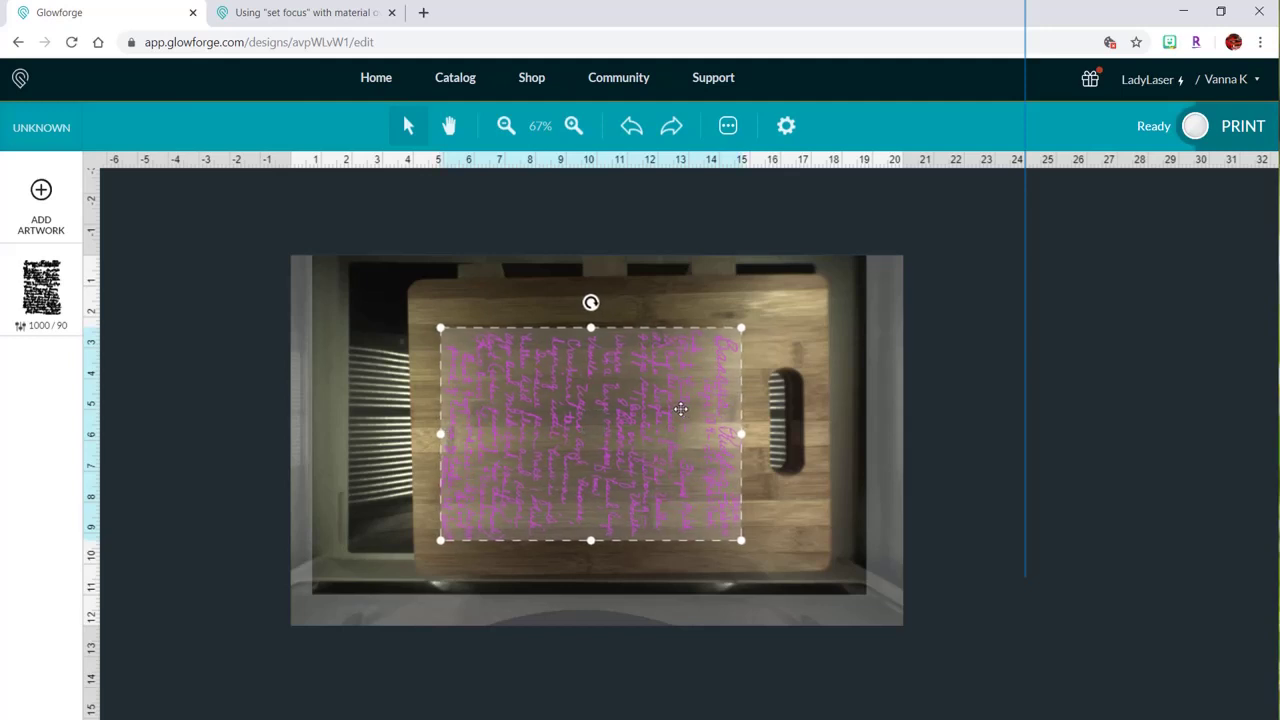
left_click(1196, 128)
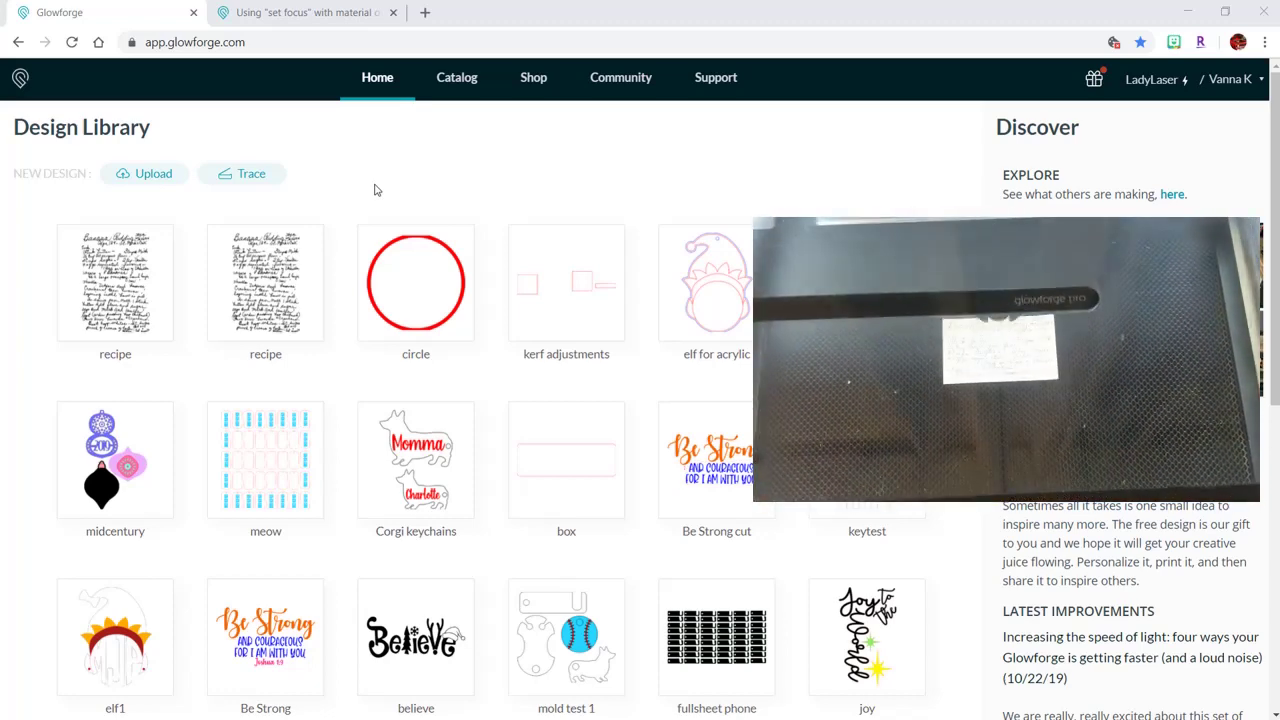
Start a new traced design from the Banana Pudding card on the bed.
left_click(254, 176)
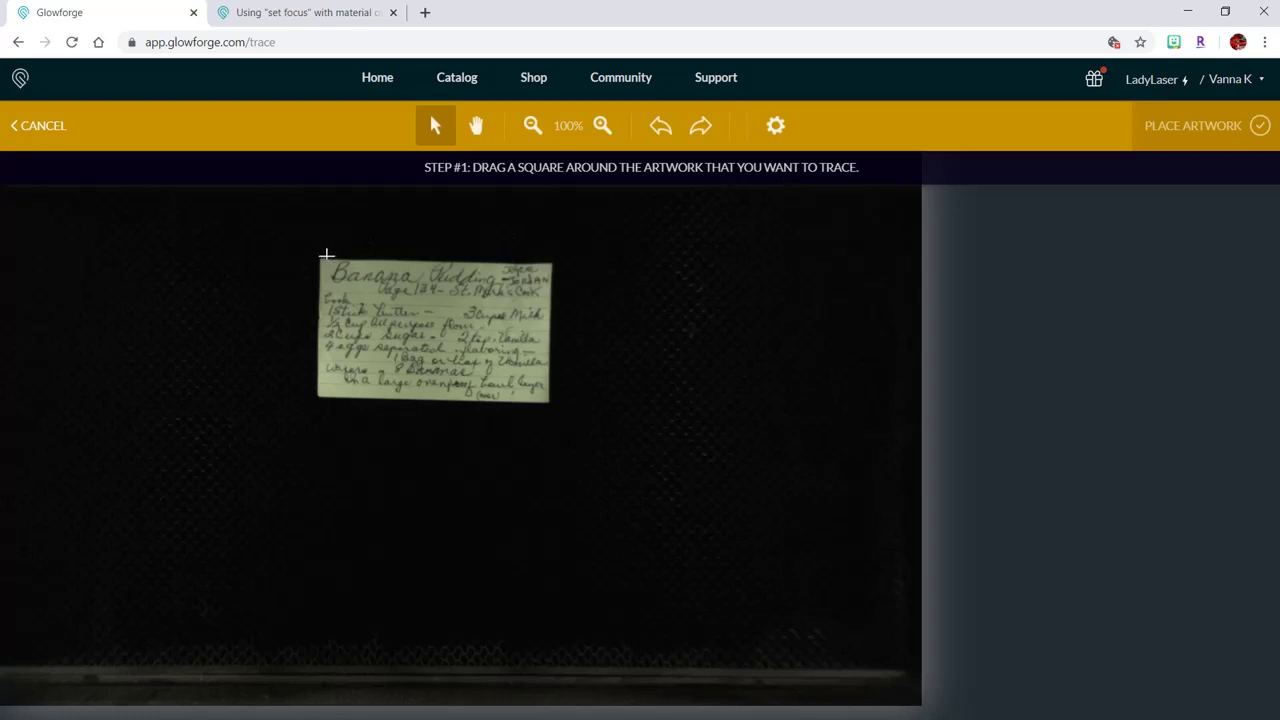
Trace the card area, drop its white background, and place the artwork into a new design.
mouse_move(317, 257)
left_mouse_down()
mouse_move(315, 290)
mouse_move(355, 395)
mouse_move(551, 406)
left_mouse_up()
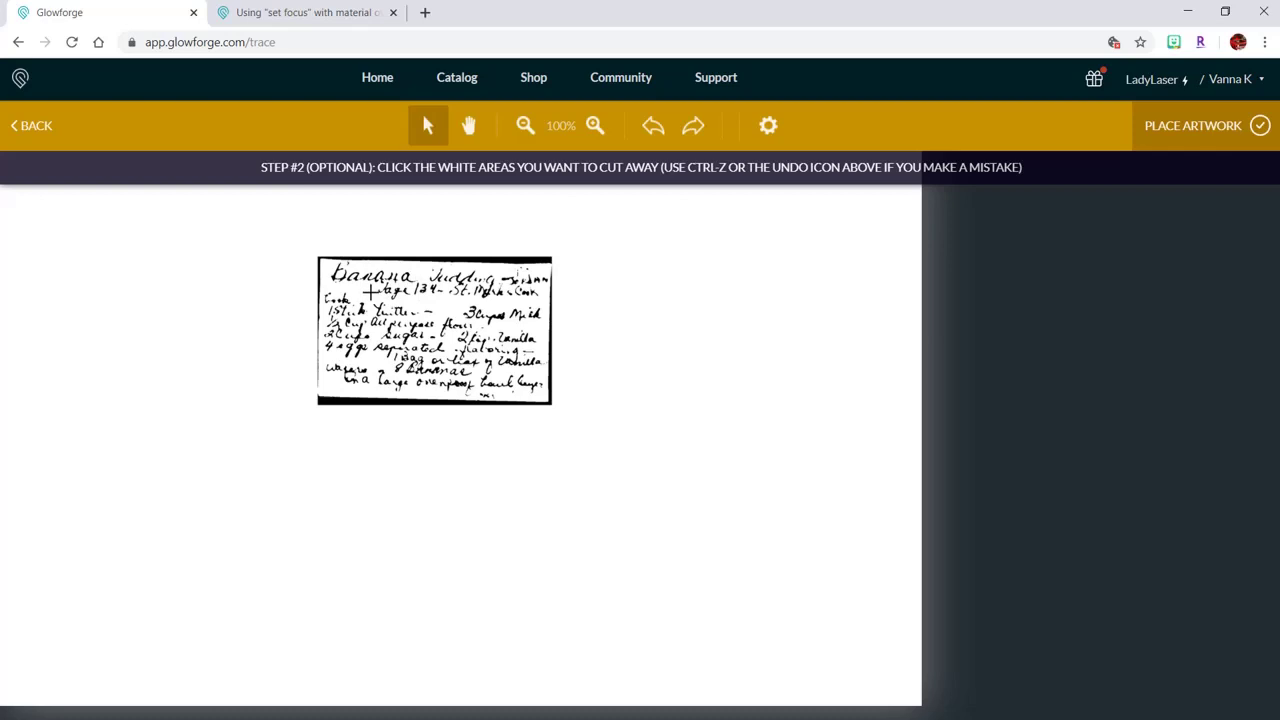
left_click(371, 291)
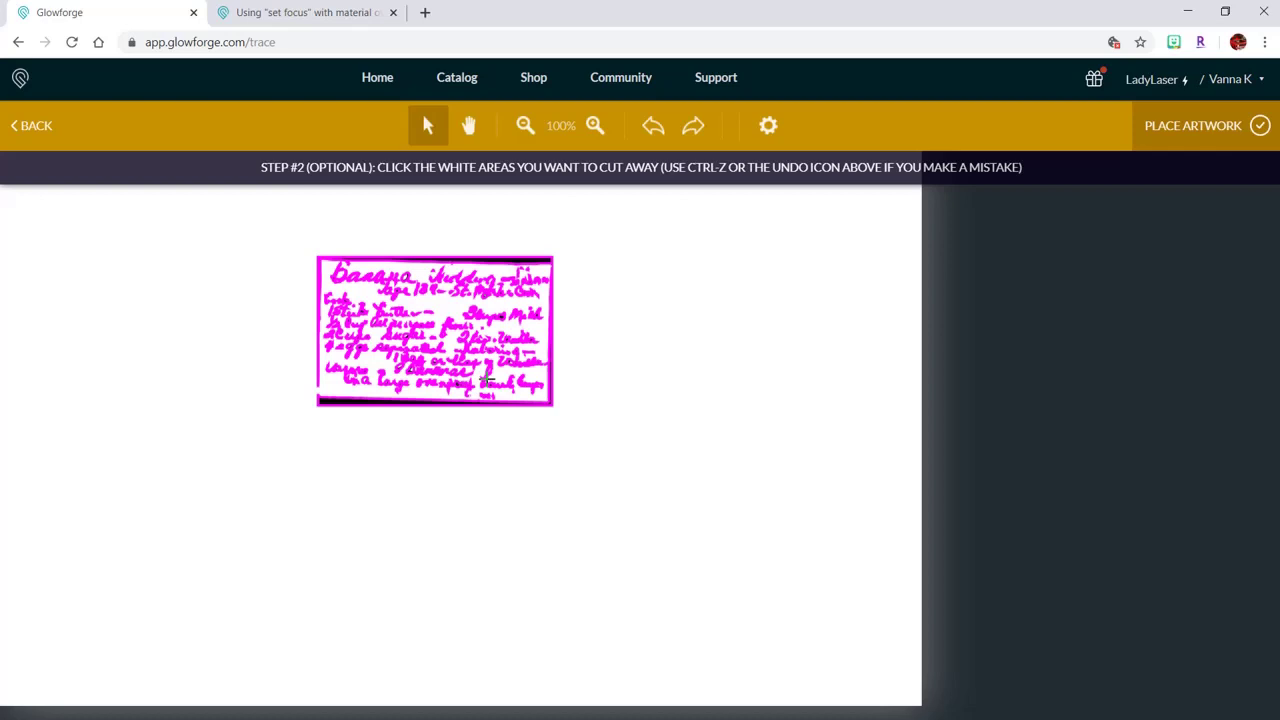
left_click(1260, 127)
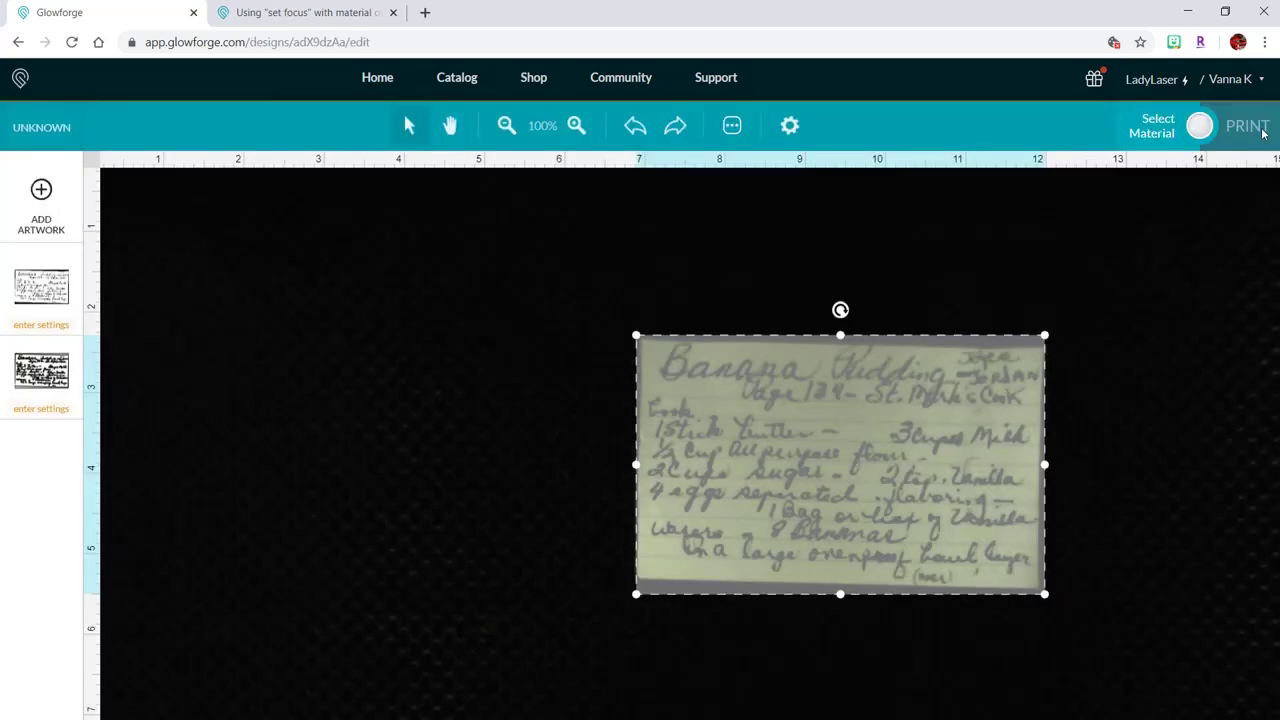
Move the traced card artwork just left of the photo and resize it to match the real card.
left_click_drag(780, 400, 322, 345)
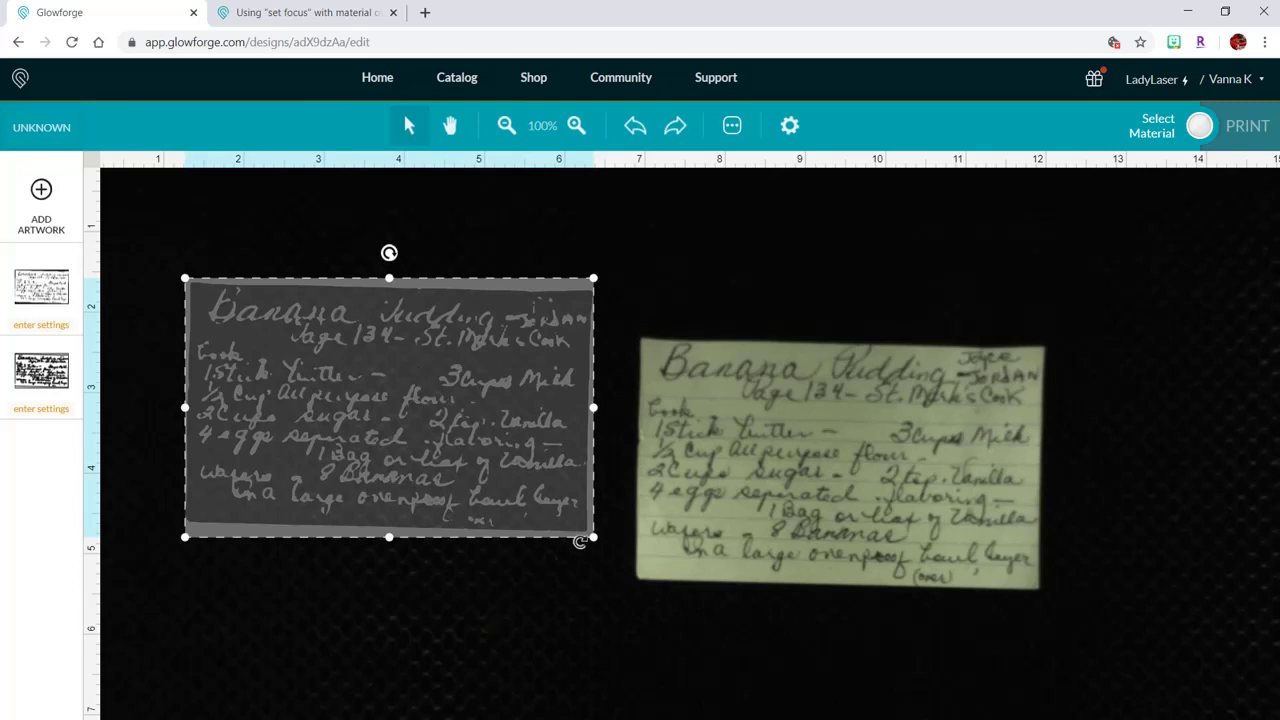
left_click_drag(593, 537, 711, 660)
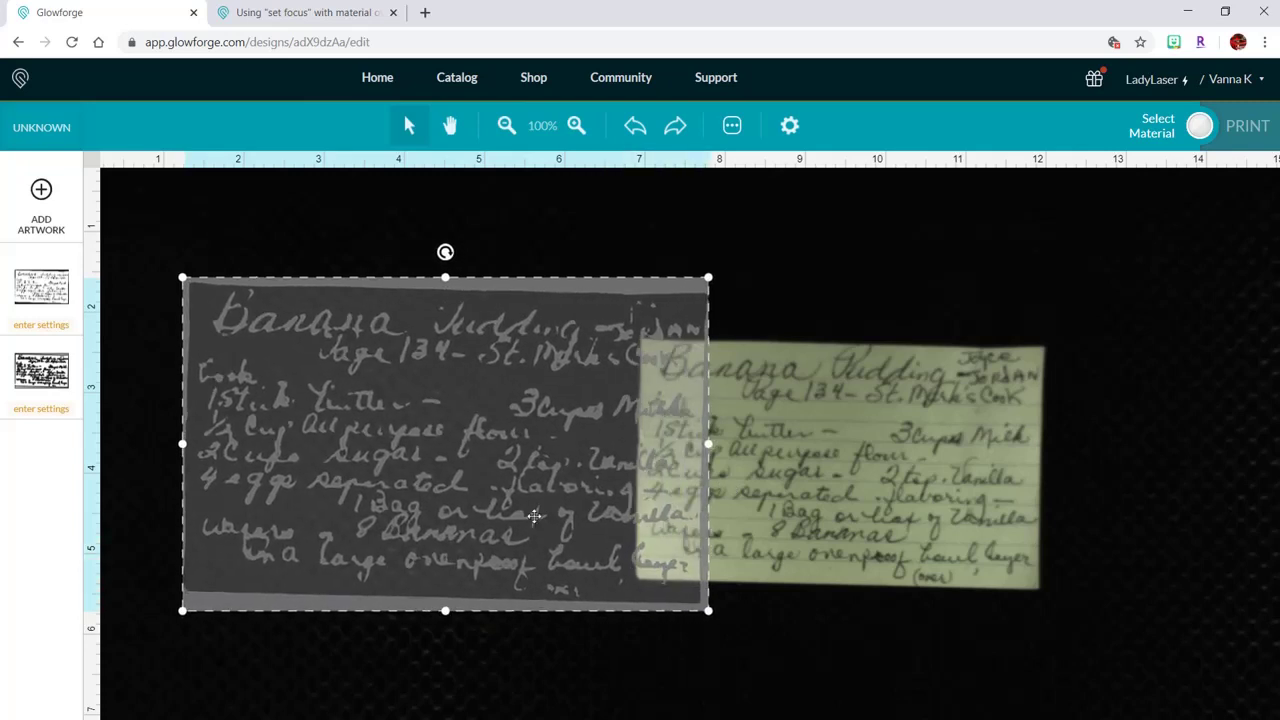
left_click_drag(534, 515, 483, 495)
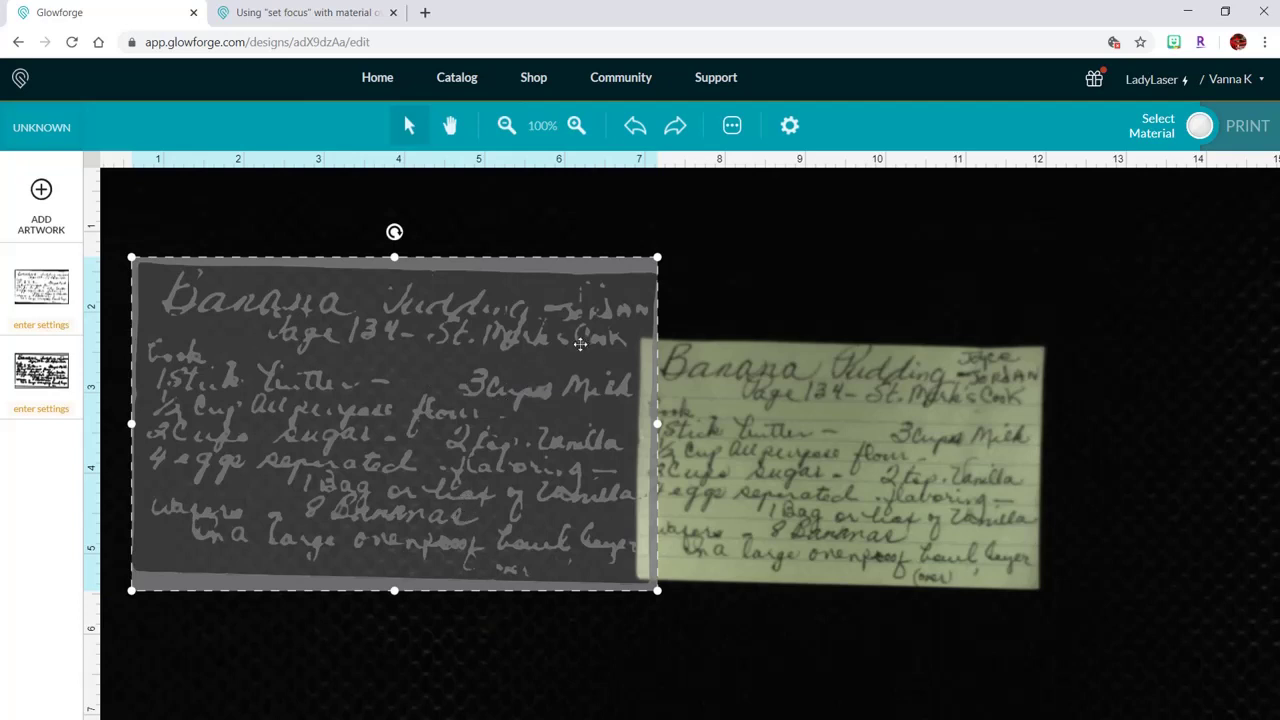
key("ctrl+z")
key("ctrl+z")
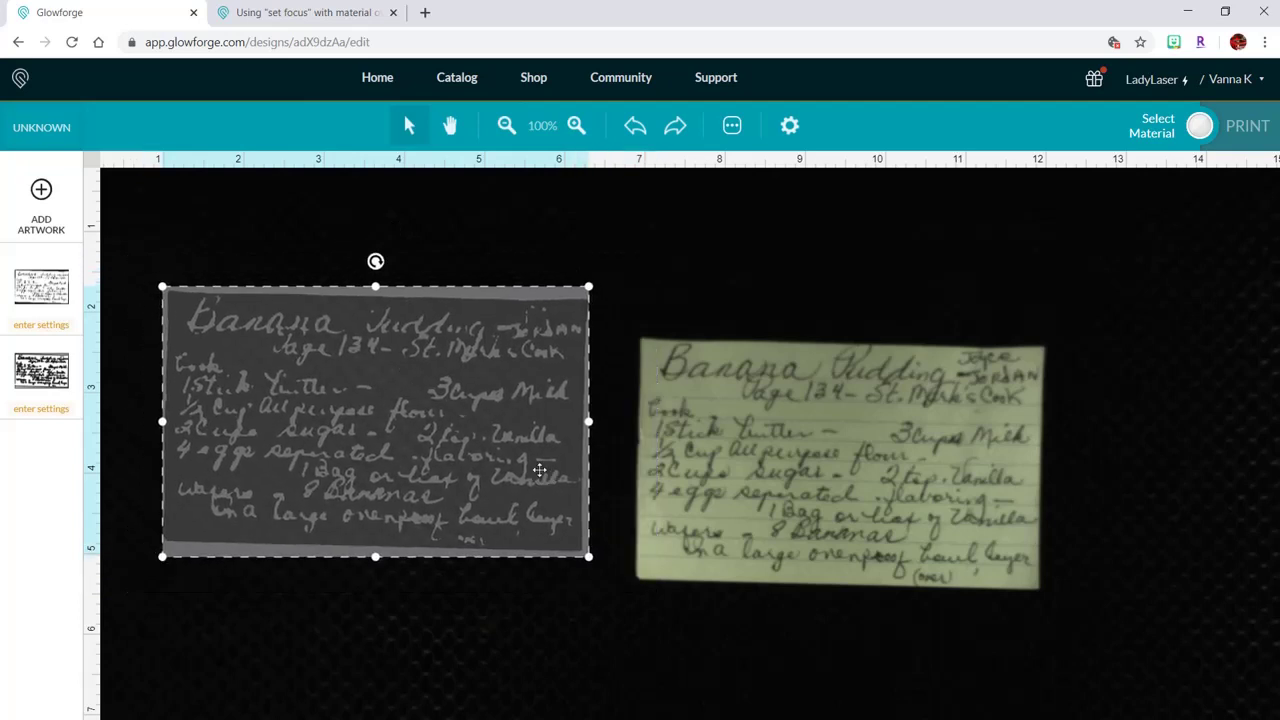
left_click_drag(539, 470, 555, 499)
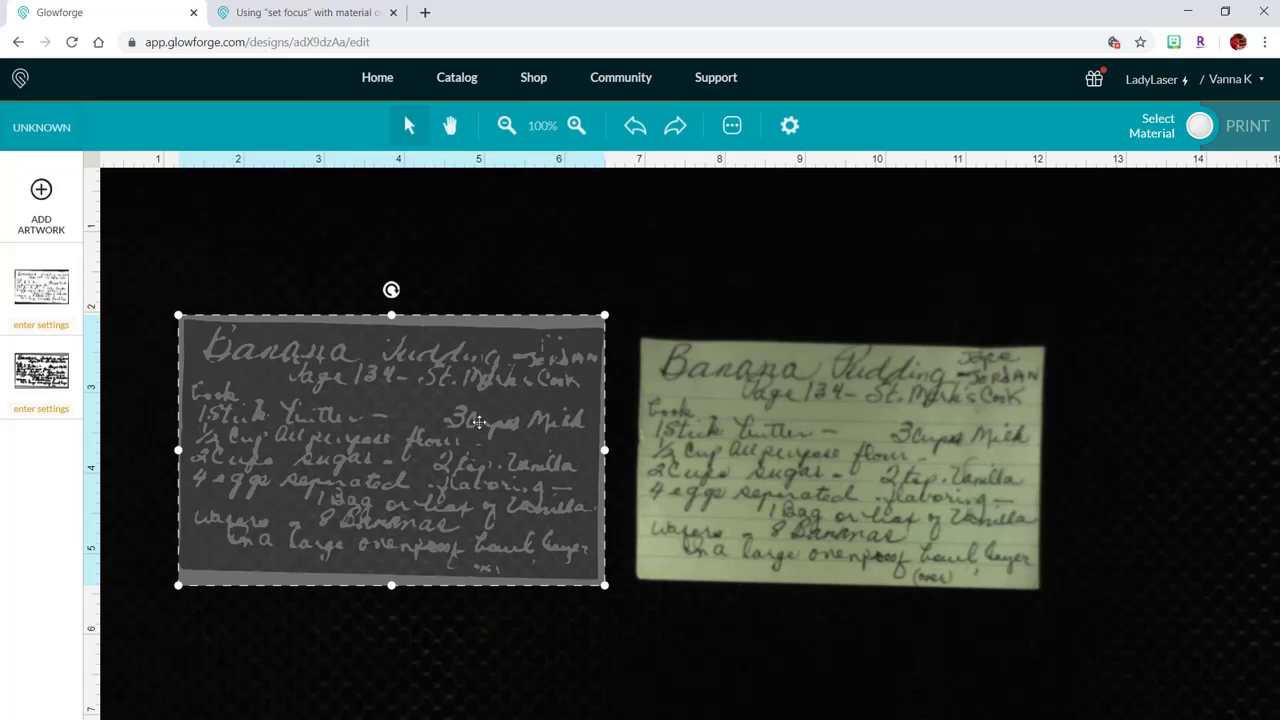
left_click_drag(485, 372, 482, 305)
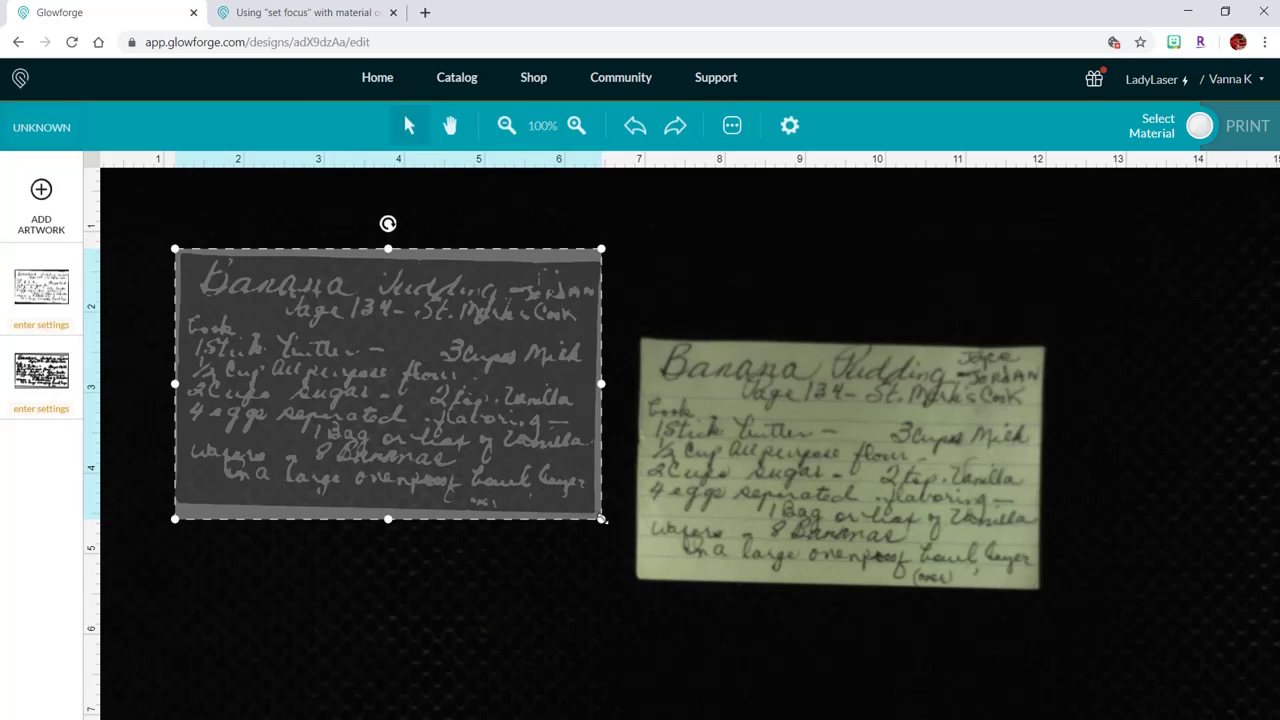
left_click_drag(601, 519, 630, 537)
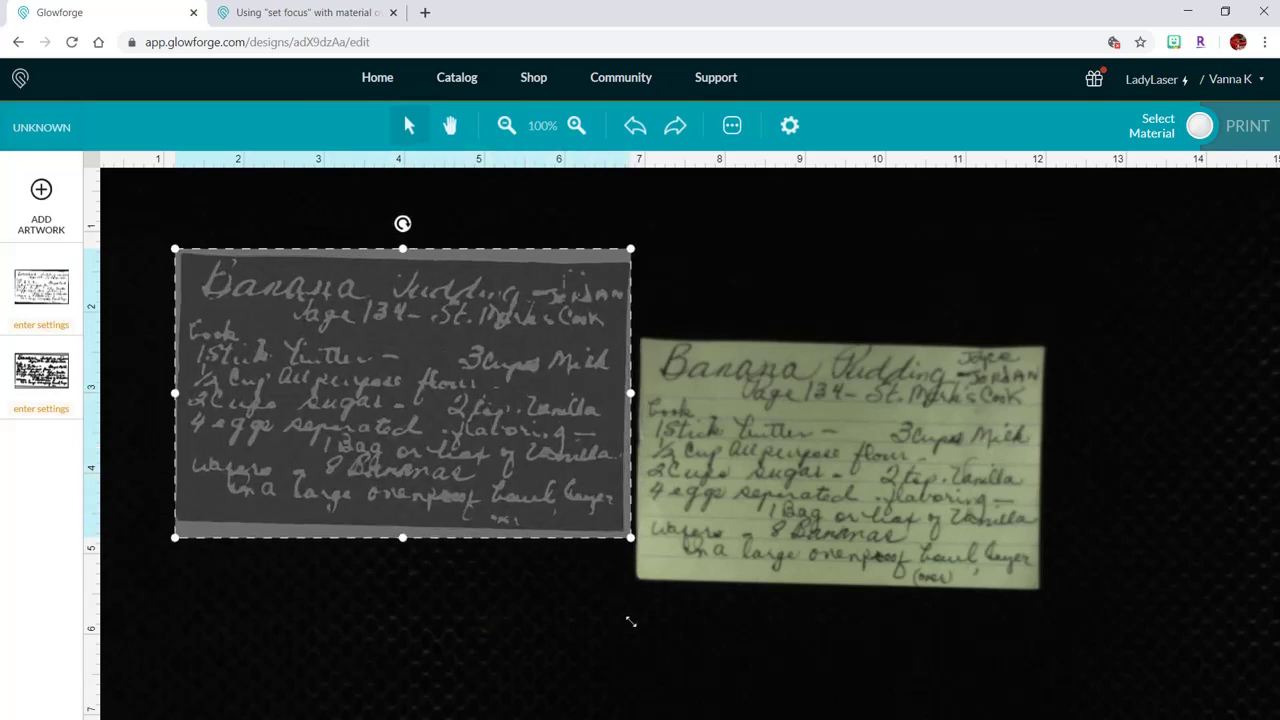
left_click_drag(490, 414, 514, 438)
left_click(503, 591)
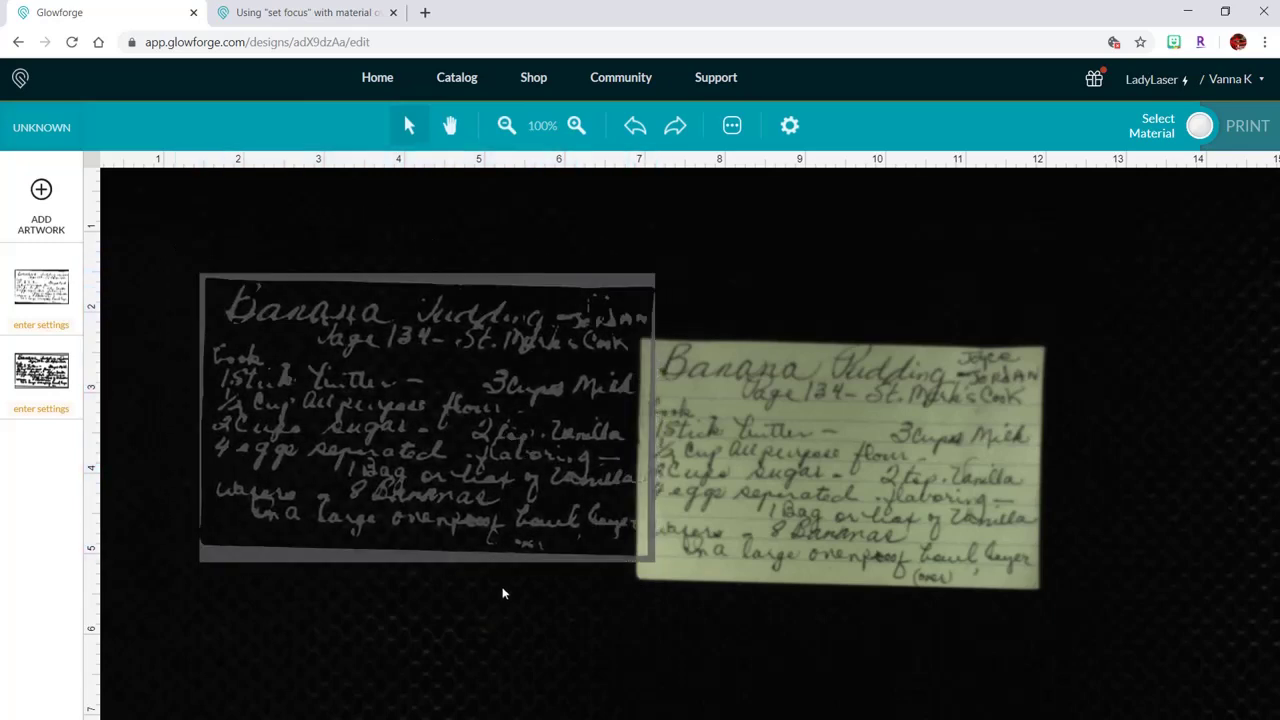
left_click(514, 437)
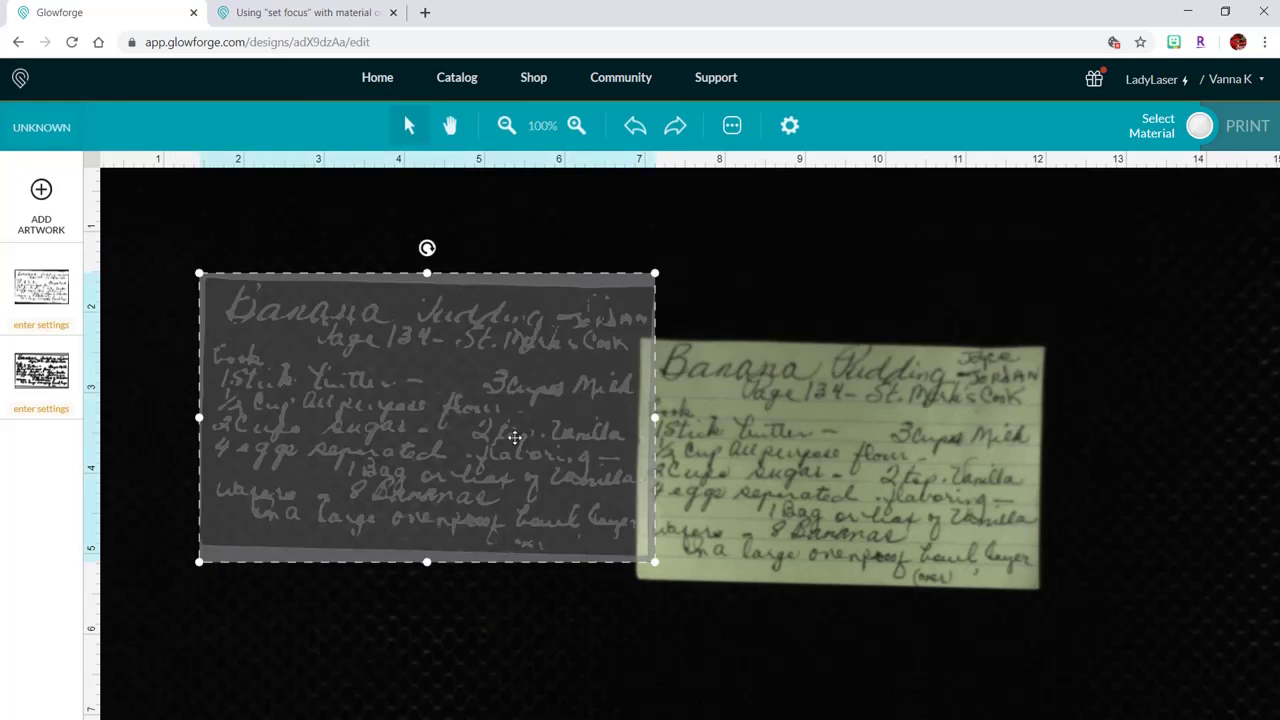
left_click_drag(514, 437, 480, 461)
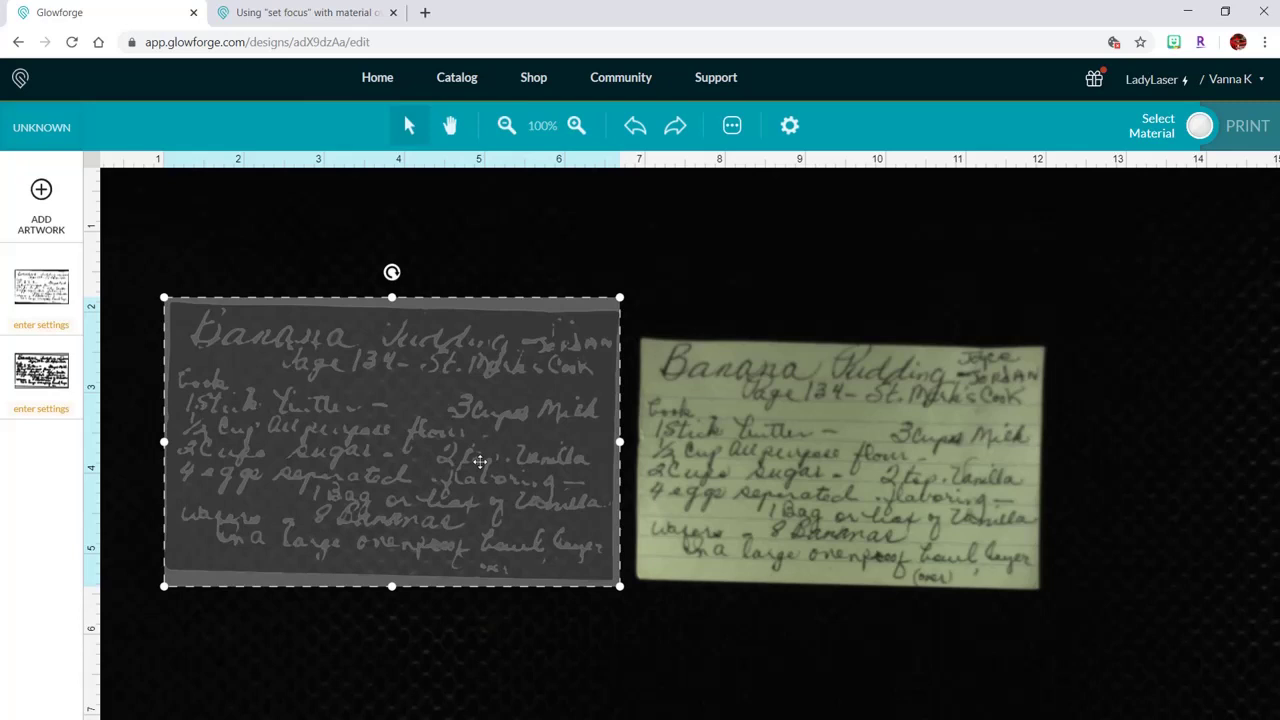